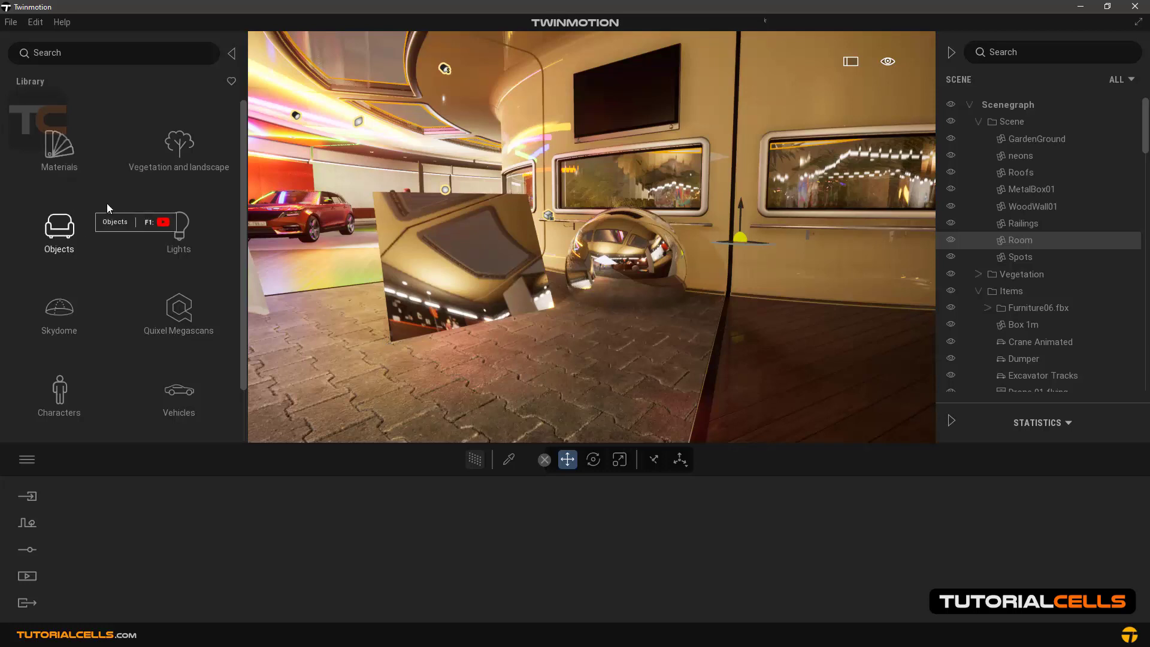
# Browse the material library's categories and examine the Glass, Concrete and Brick materials.
pyautogui.click(73, 160)
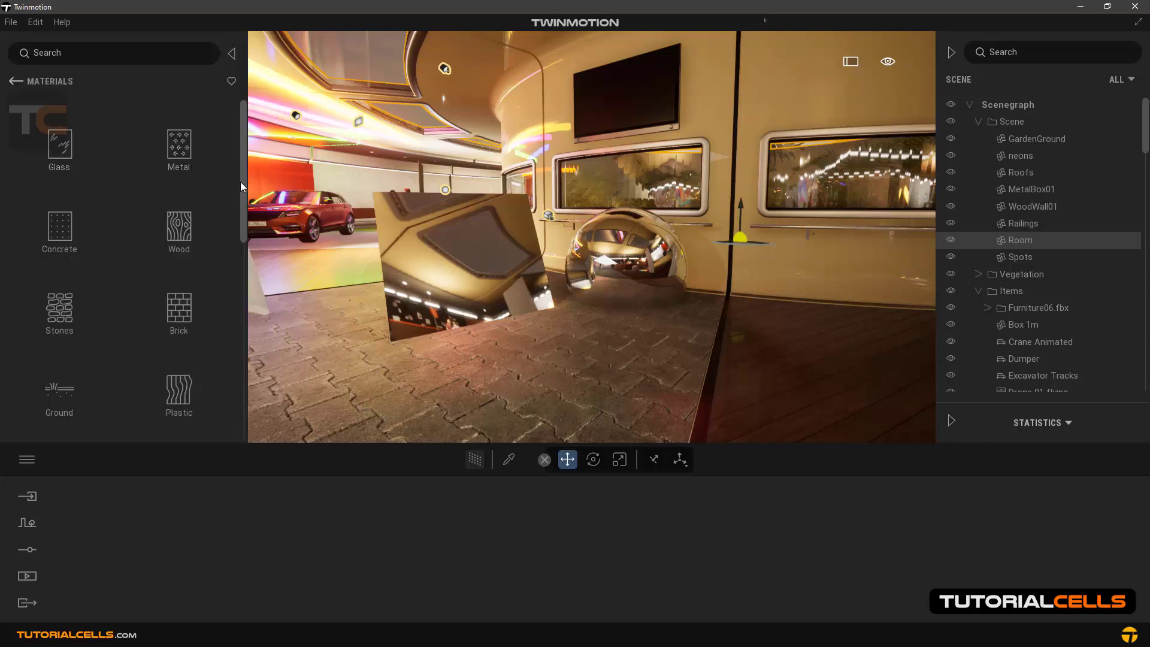
pyautogui.moveTo(239, 182); pyautogui.dragTo(247, 391)
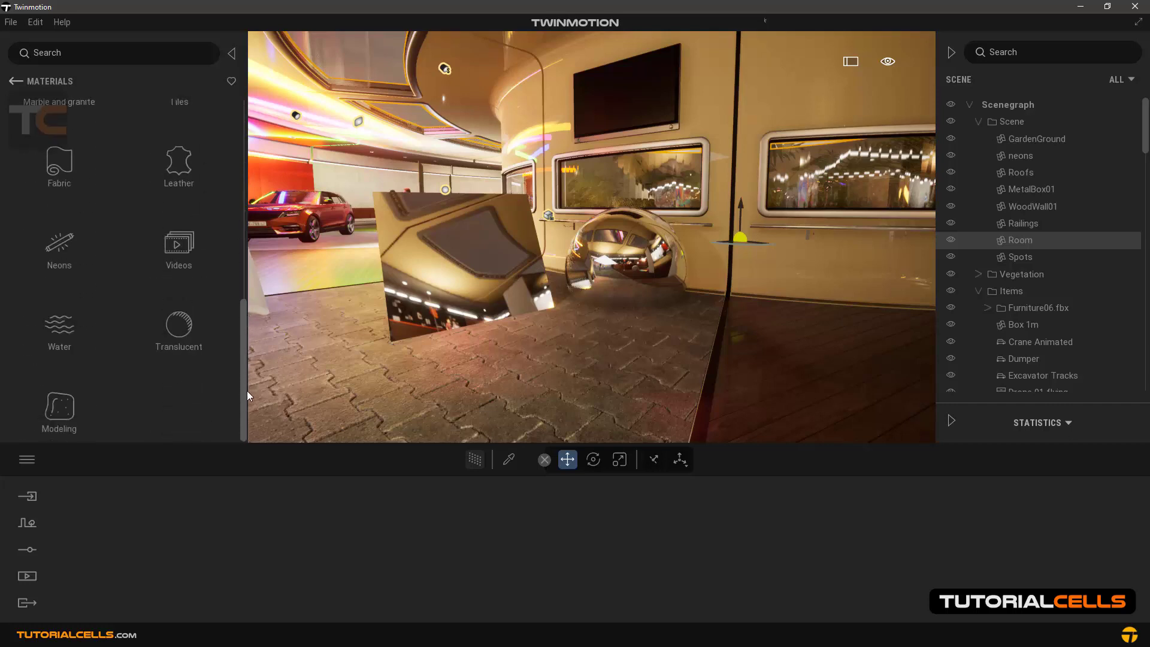
pyautogui.moveTo(243, 315); pyautogui.dragTo(240, 106)
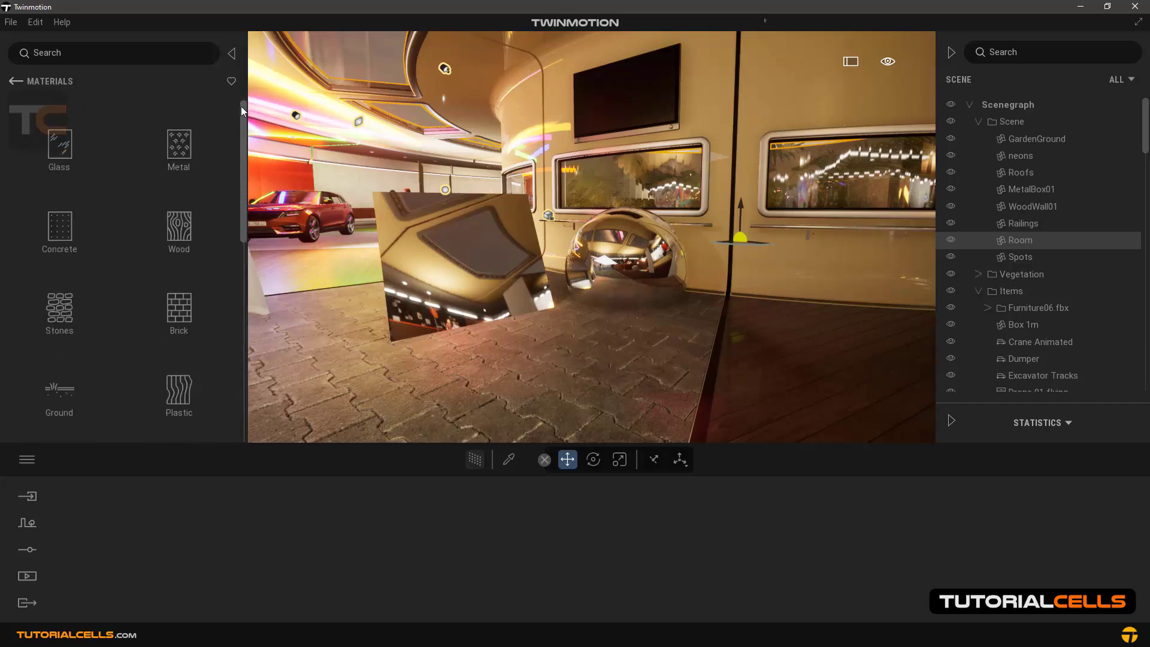
pyautogui.click(61, 138)
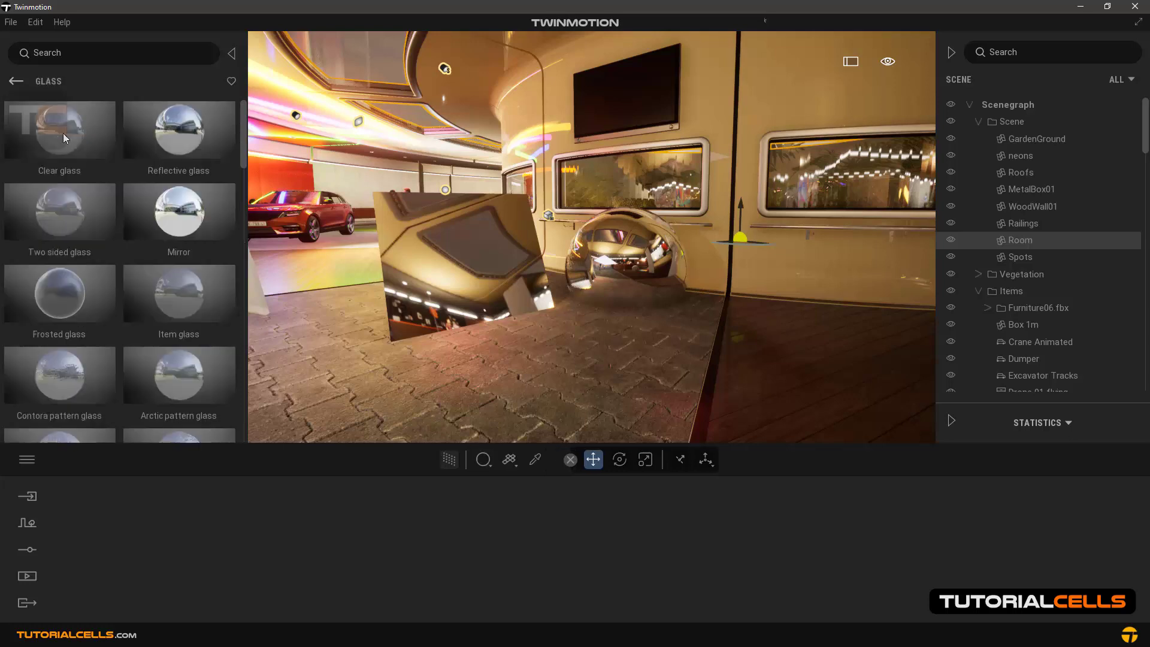
pyautogui.click(15, 80)
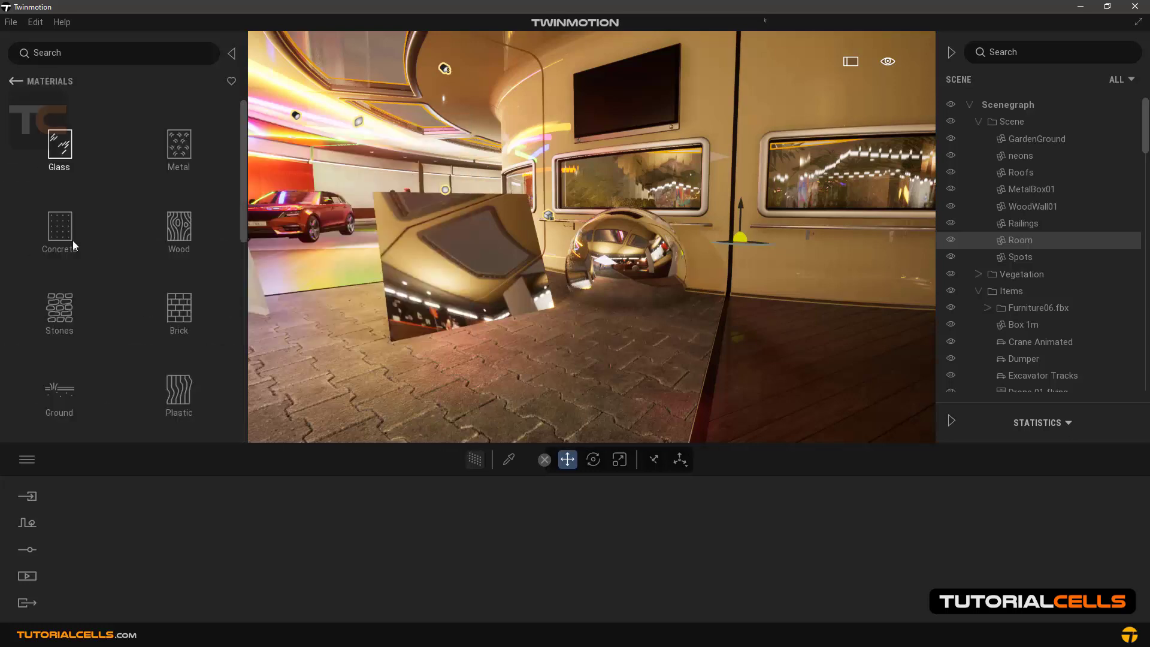
pyautogui.click(60, 230)
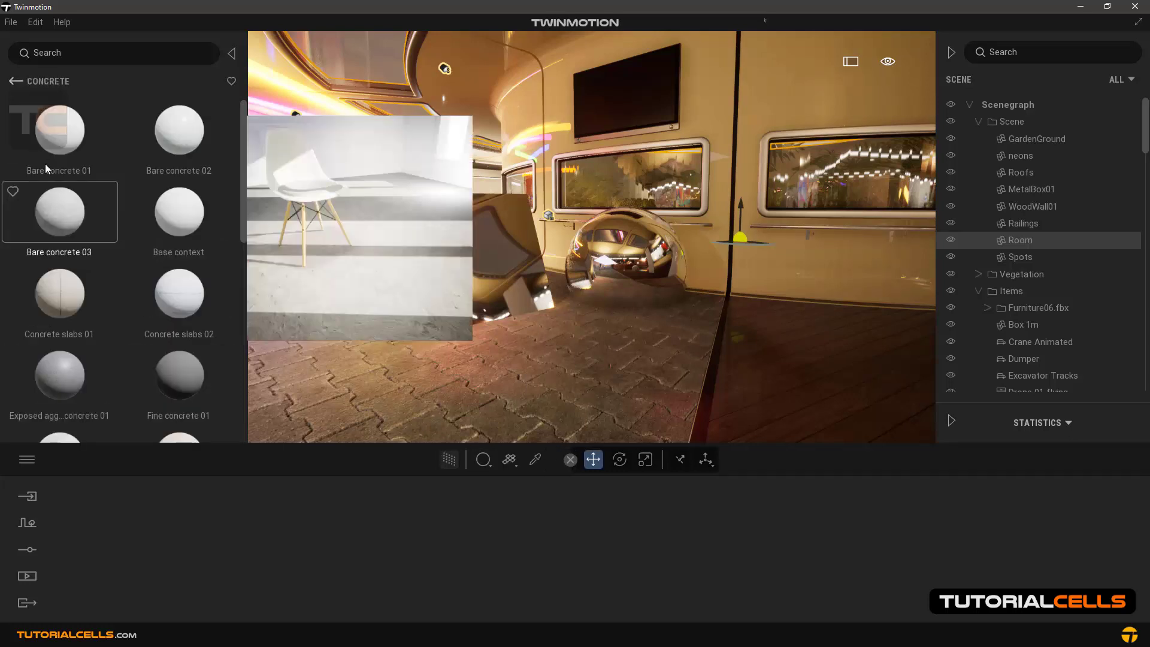
pyautogui.click(16, 81)
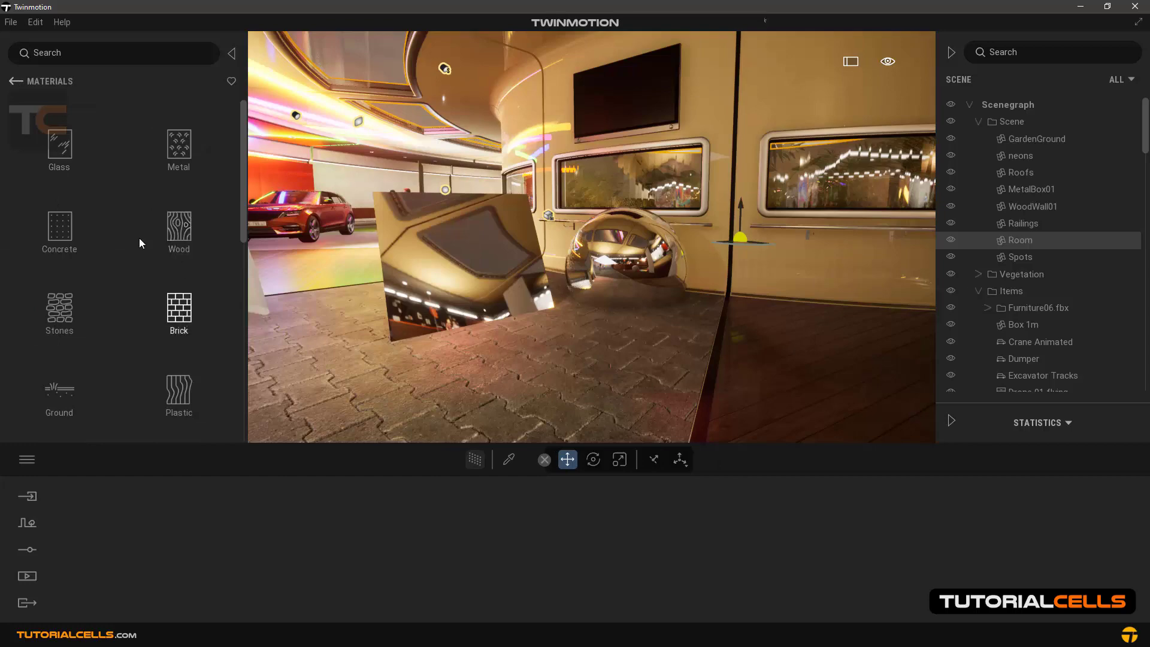
pyautogui.click(178, 308)
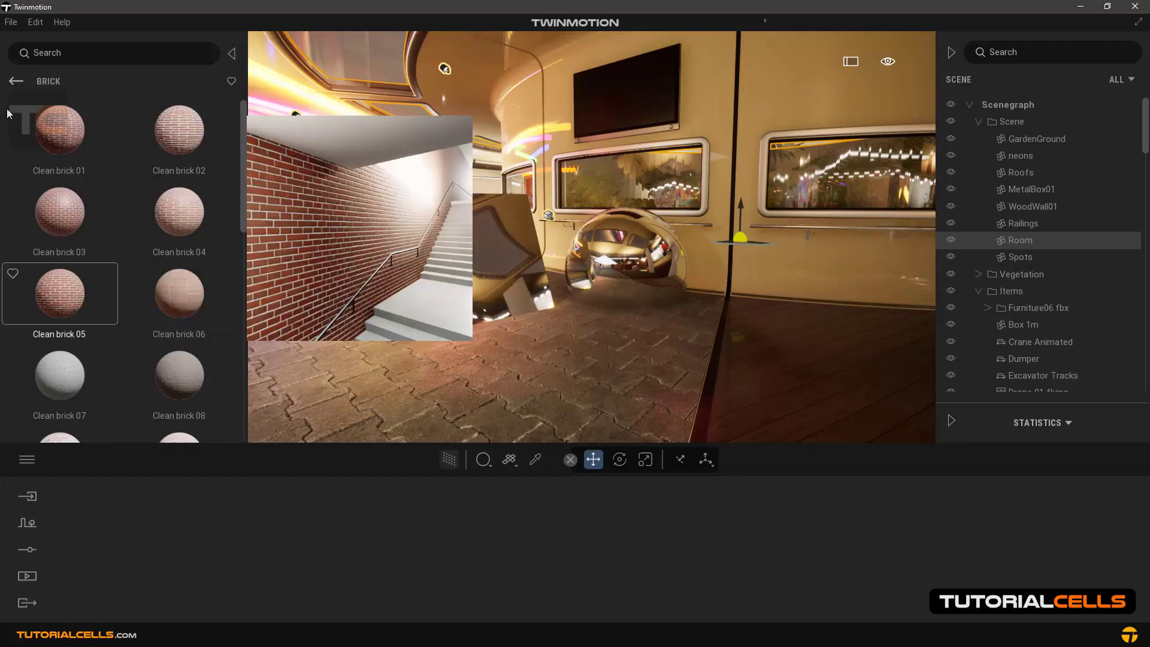
pyautogui.click(16, 82)
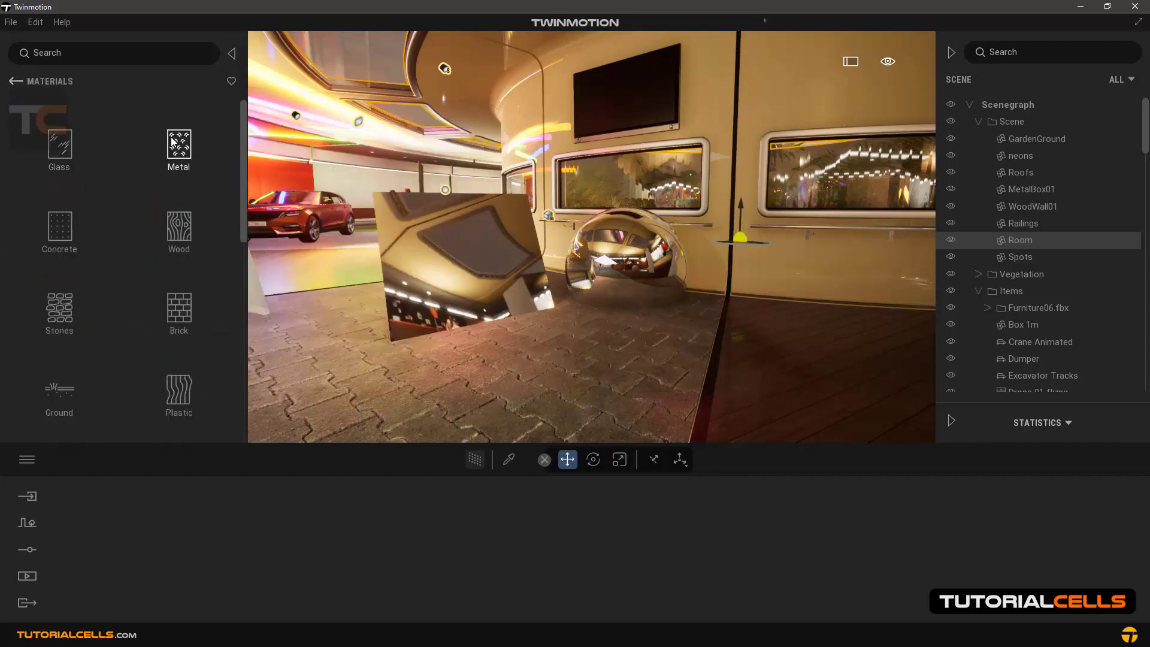
# Try Slightly worn bronze on the paving and room walls, and Slightly worn chrome on the tilted mirror plane.
pyautogui.click(172, 141)
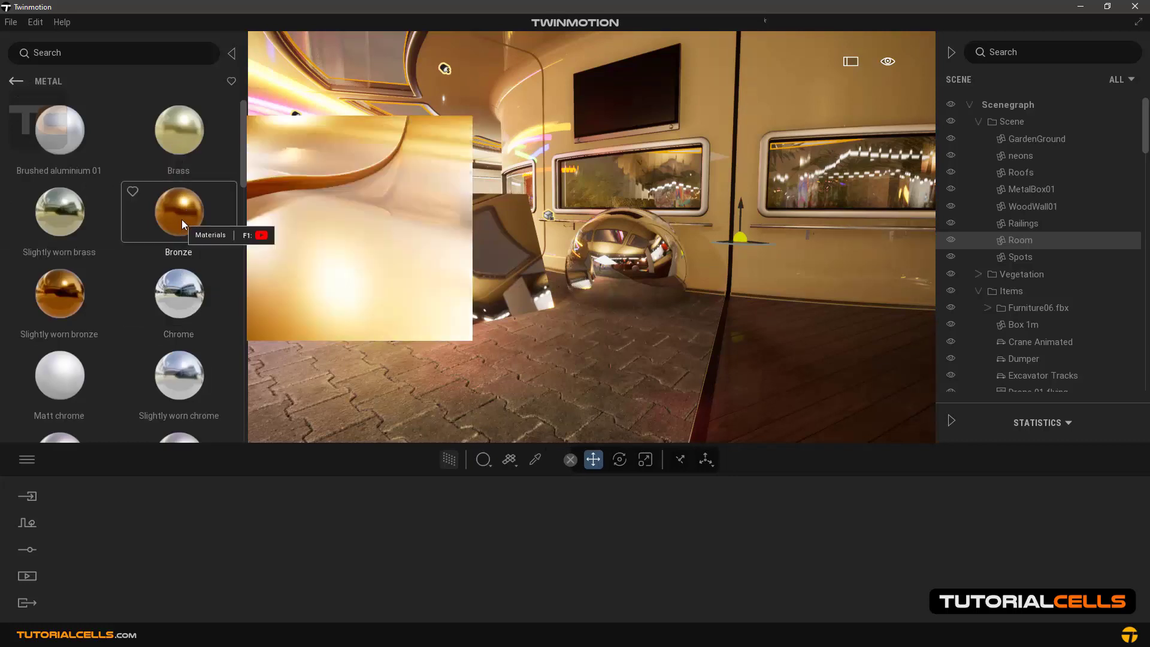
pyautogui.moveTo(106, 282); pyautogui.dragTo(529, 365)
pyautogui.moveTo(191, 302)
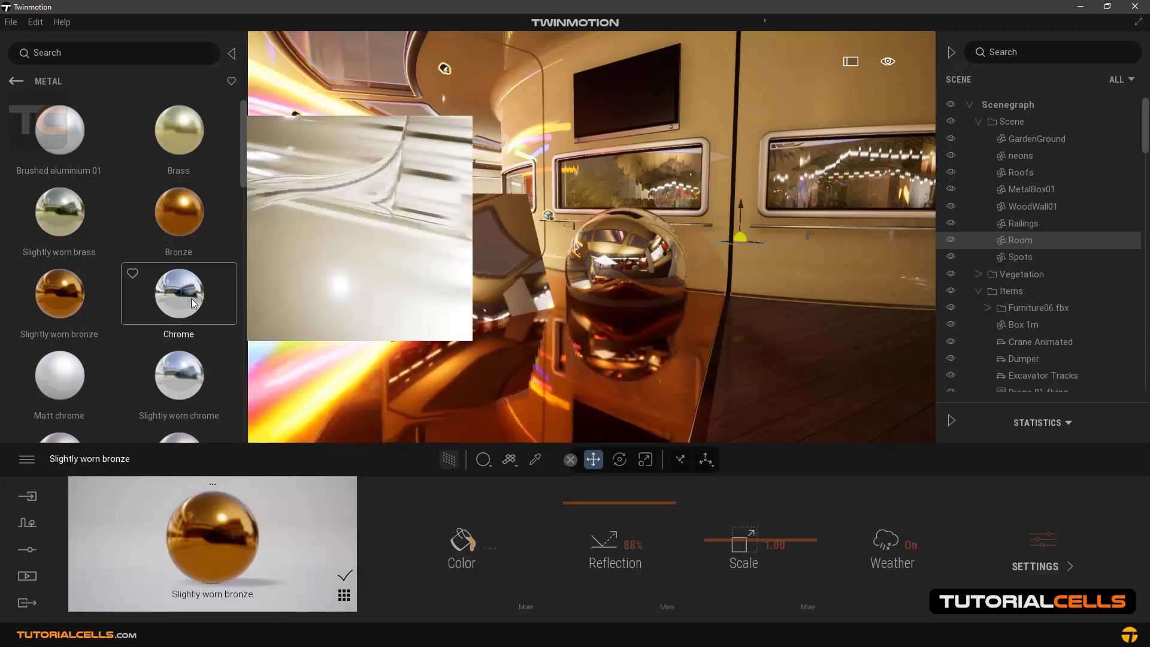
pyautogui.moveTo(190, 303); pyautogui.dragTo(454, 261)
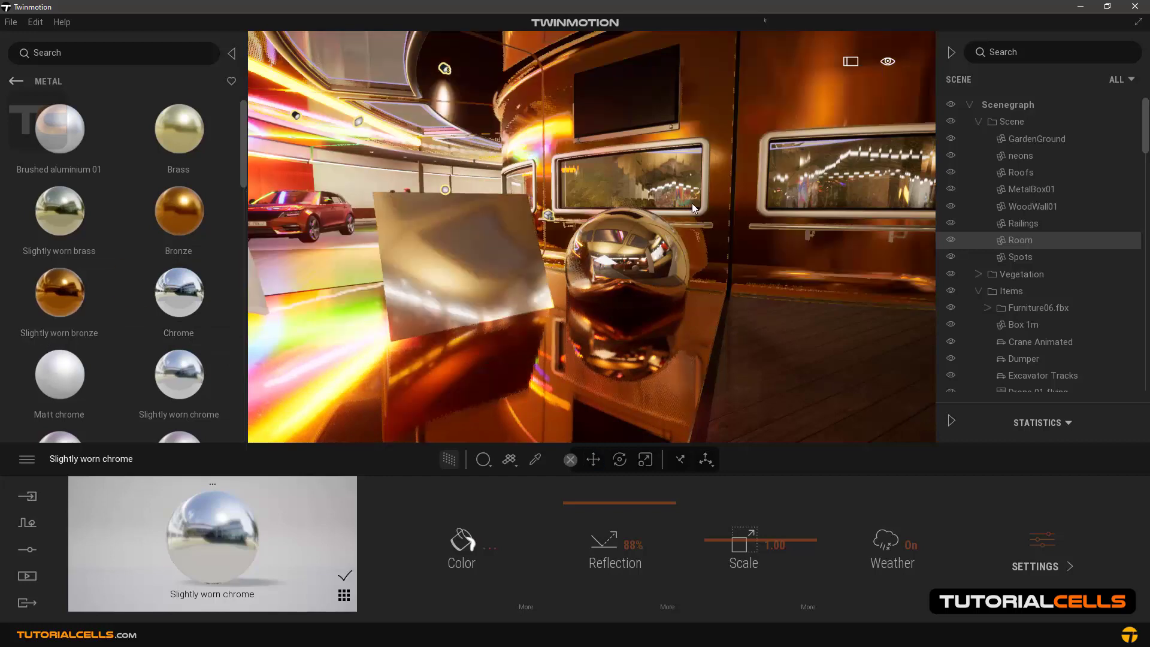
pyautogui.click(693, 203)
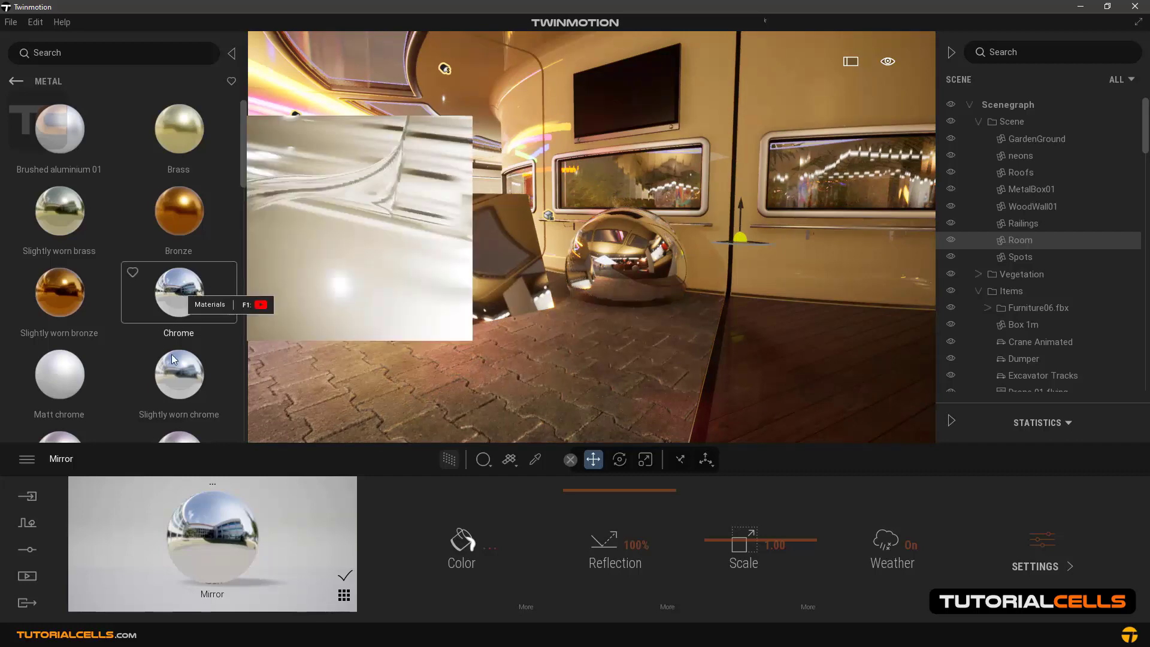
# Review the Concrete materials again and look further through the Brick collection, including the dirty, painted and rough bricks.
pyautogui.click(16, 81)
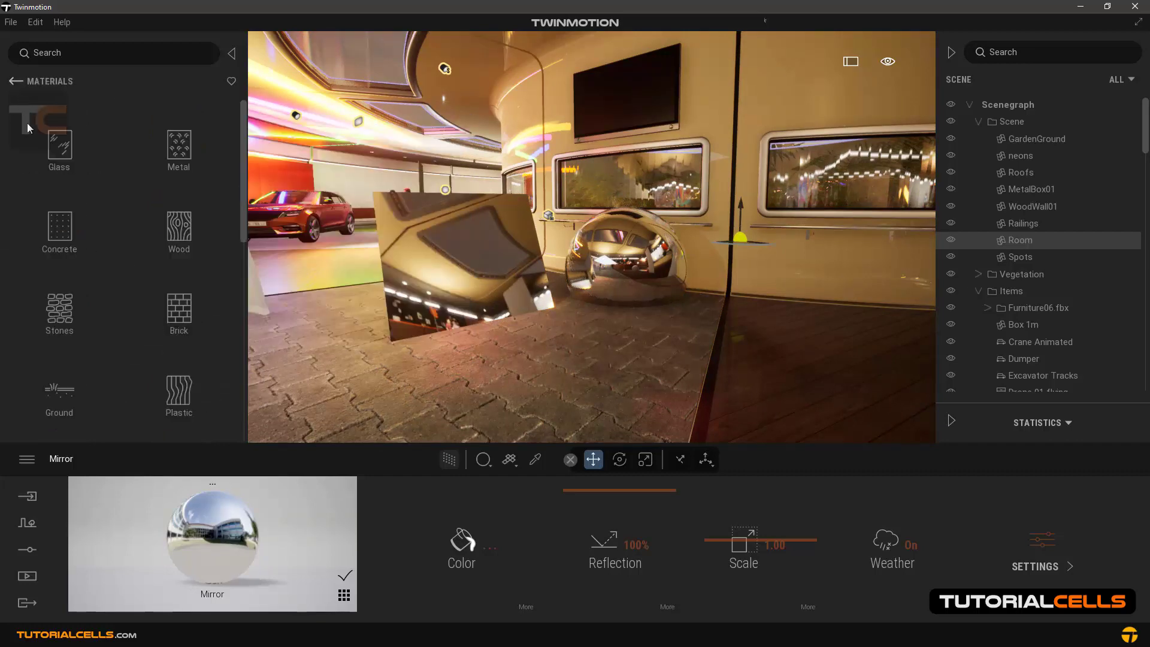
pyautogui.click(64, 225)
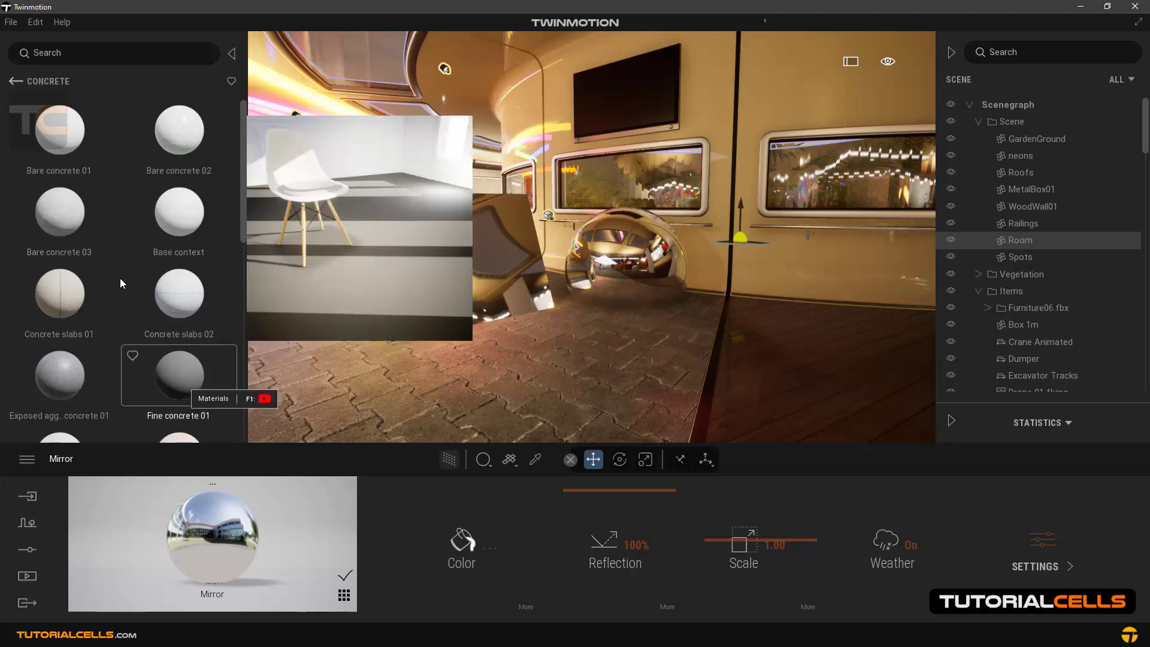
pyautogui.click(13, 80)
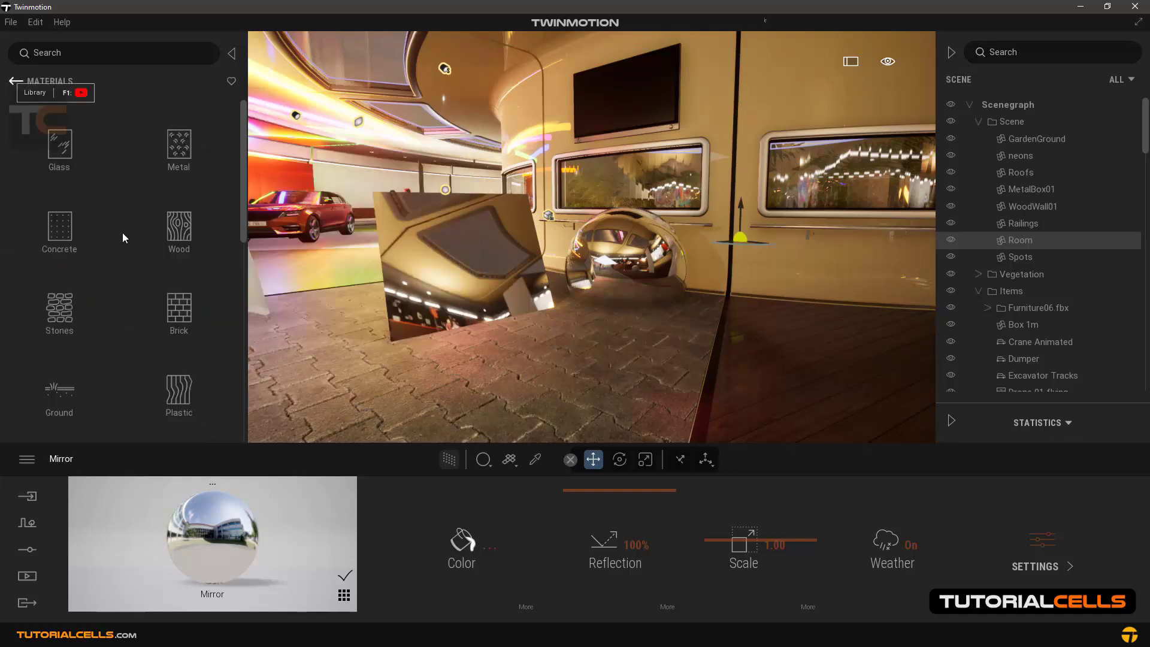
pyautogui.click(178, 305)
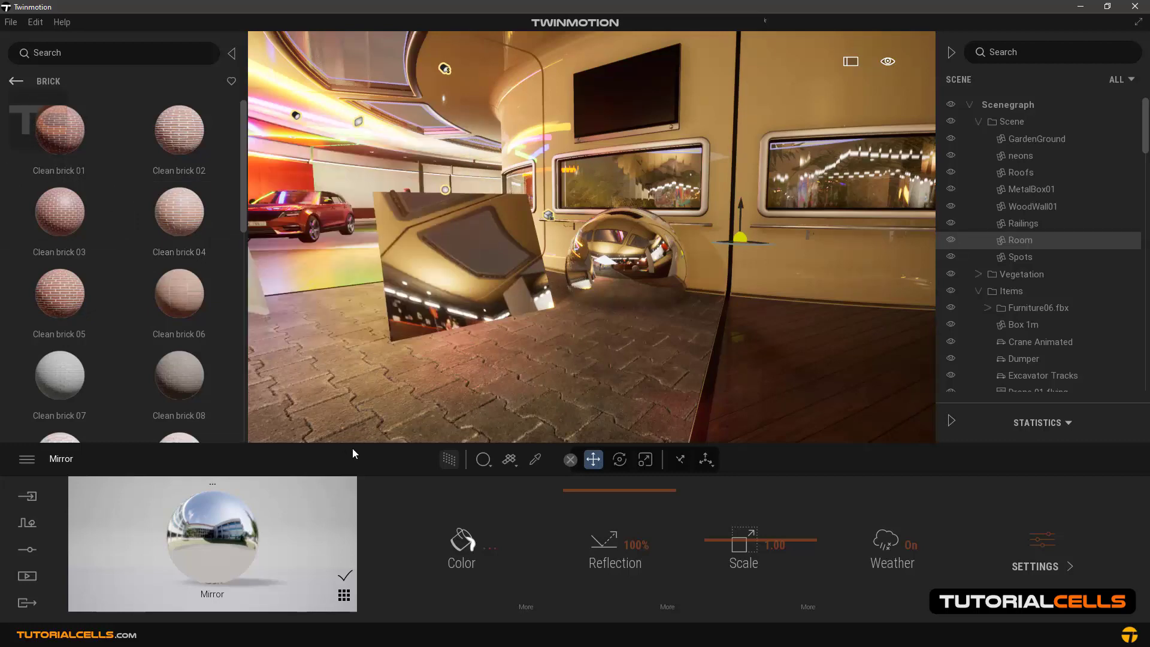
pyautogui.scroll(-3, 186, 350)
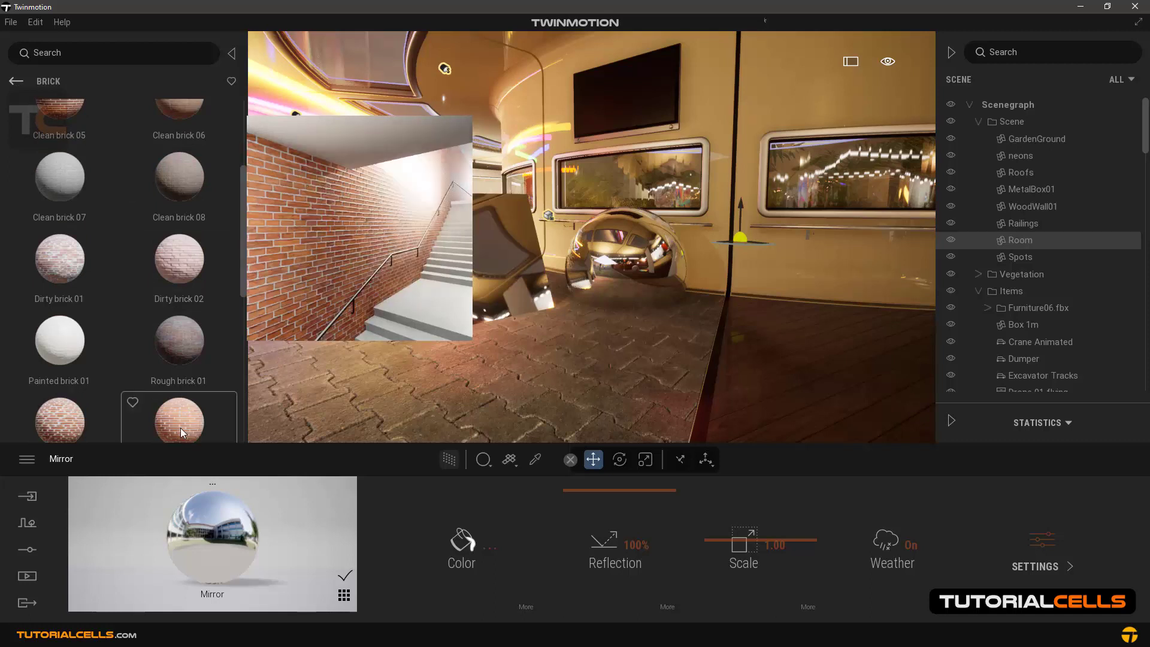
pyautogui.click(13, 82)
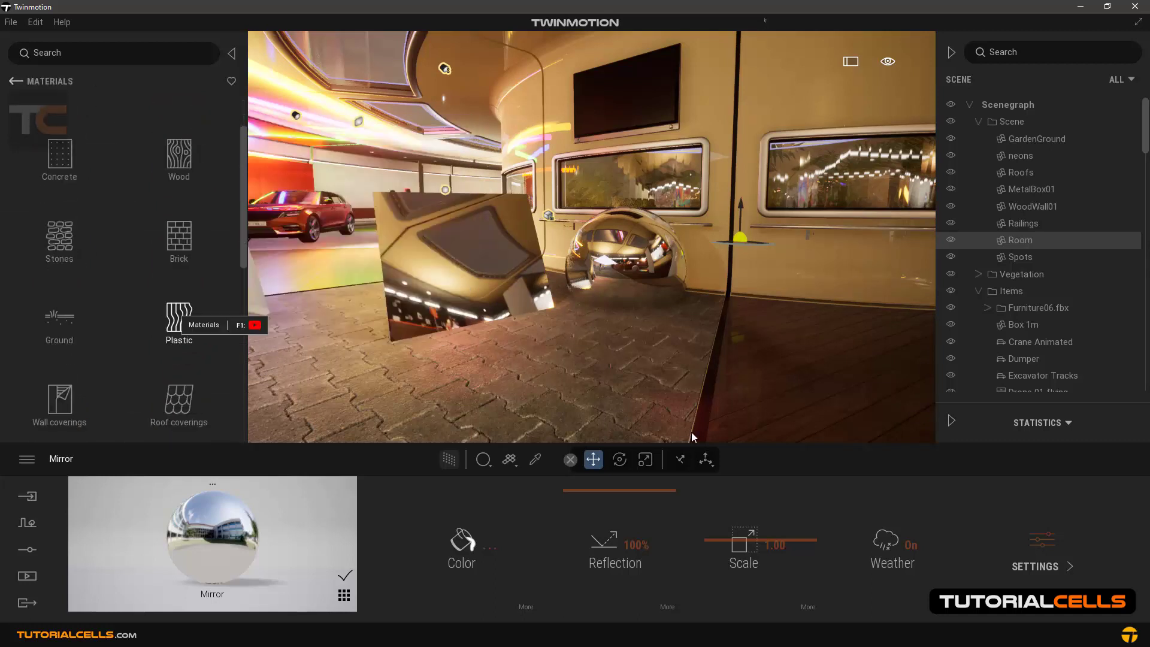
# Sample the materials of the dark wood floor, the paving, the mirror plane and the floor near the car with the material picker.
pyautogui.click(533, 462)
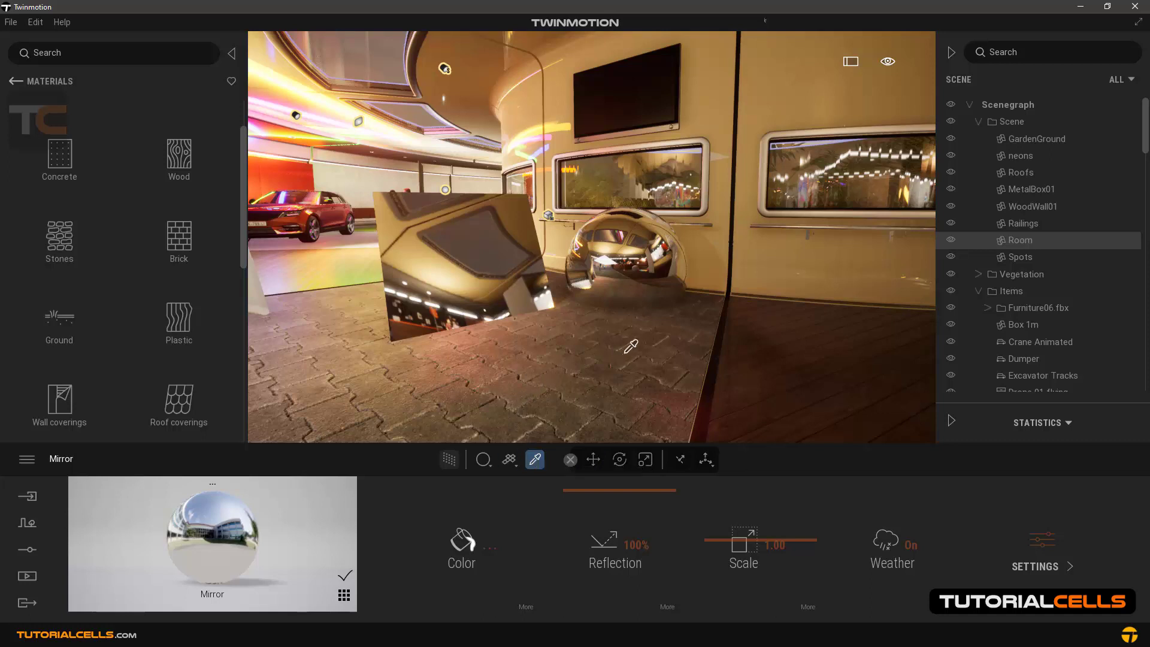
pyautogui.click(787, 339)
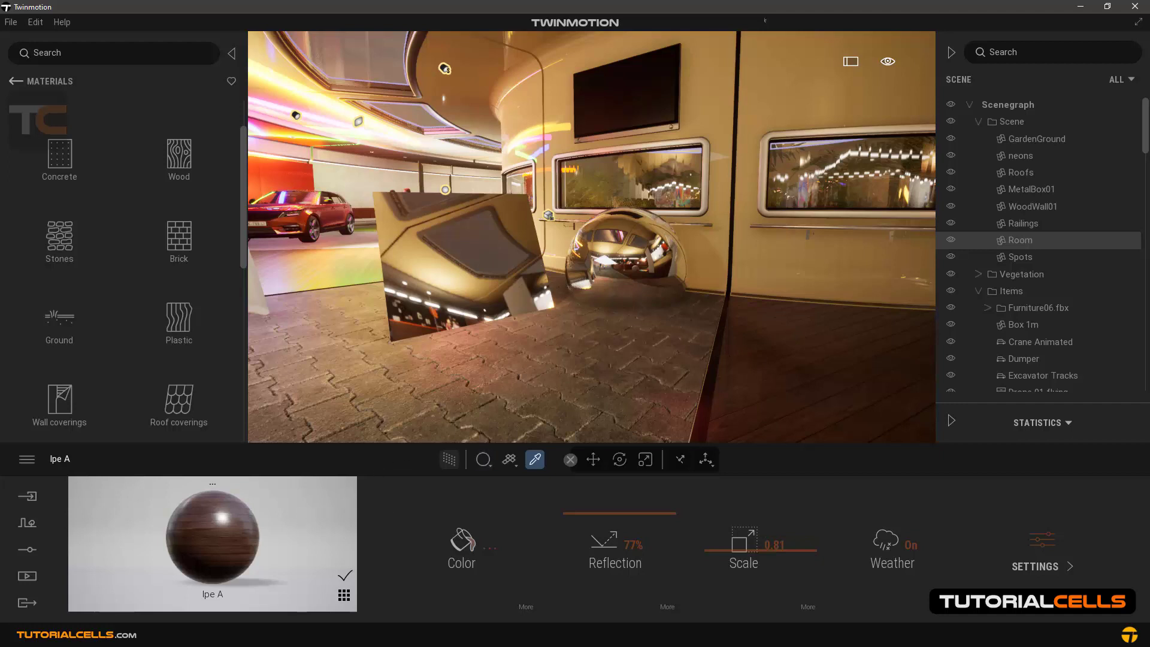
pyautogui.click(445, 399)
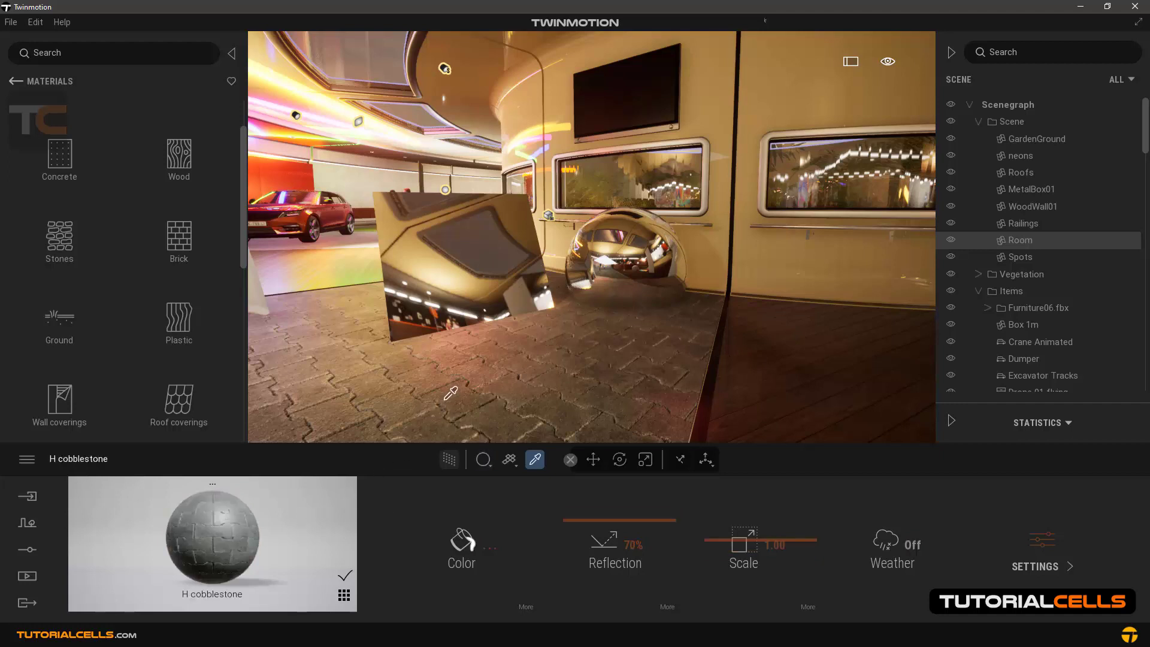
pyautogui.click(462, 271)
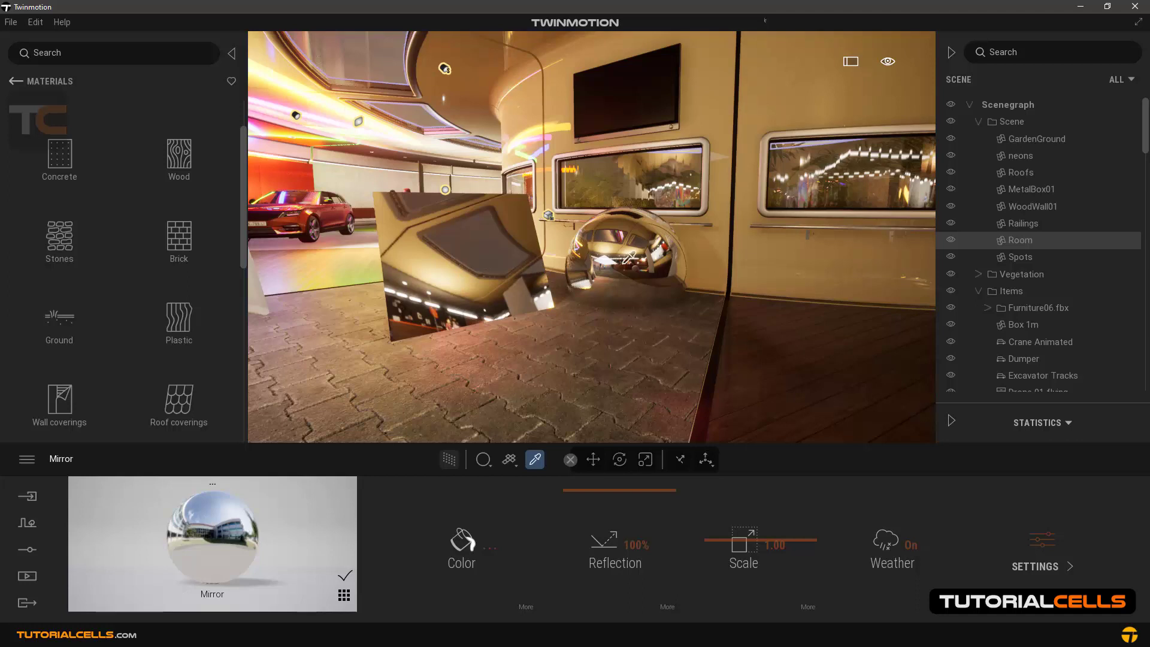
pyautogui.click(340, 261)
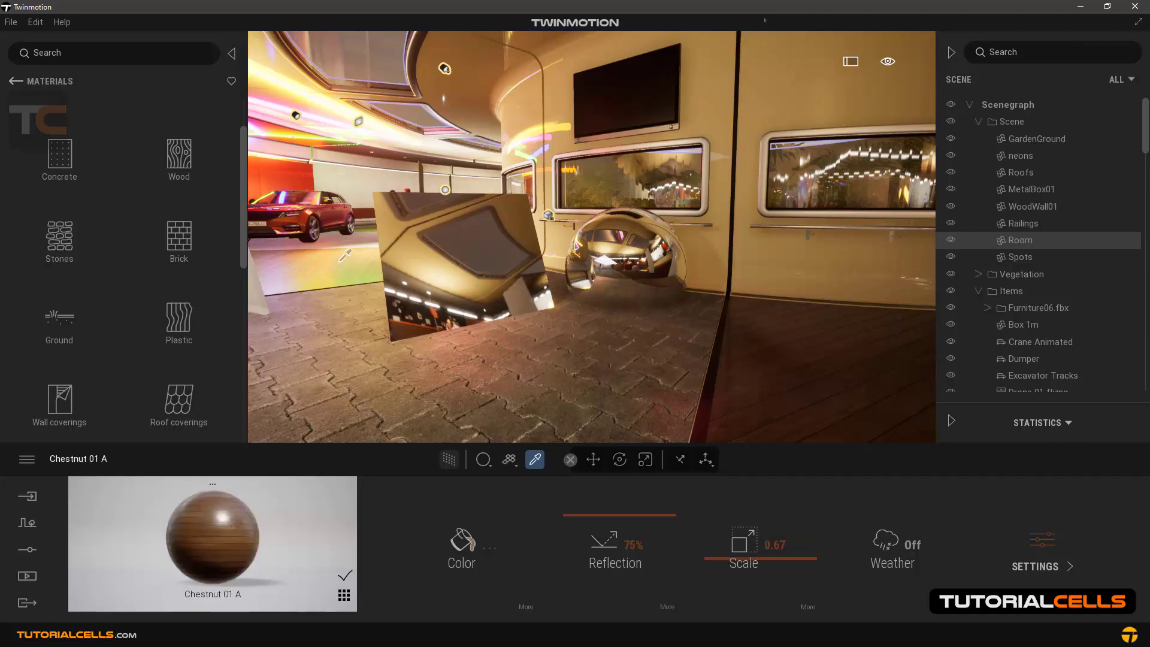
pyautogui.click(368, 377)
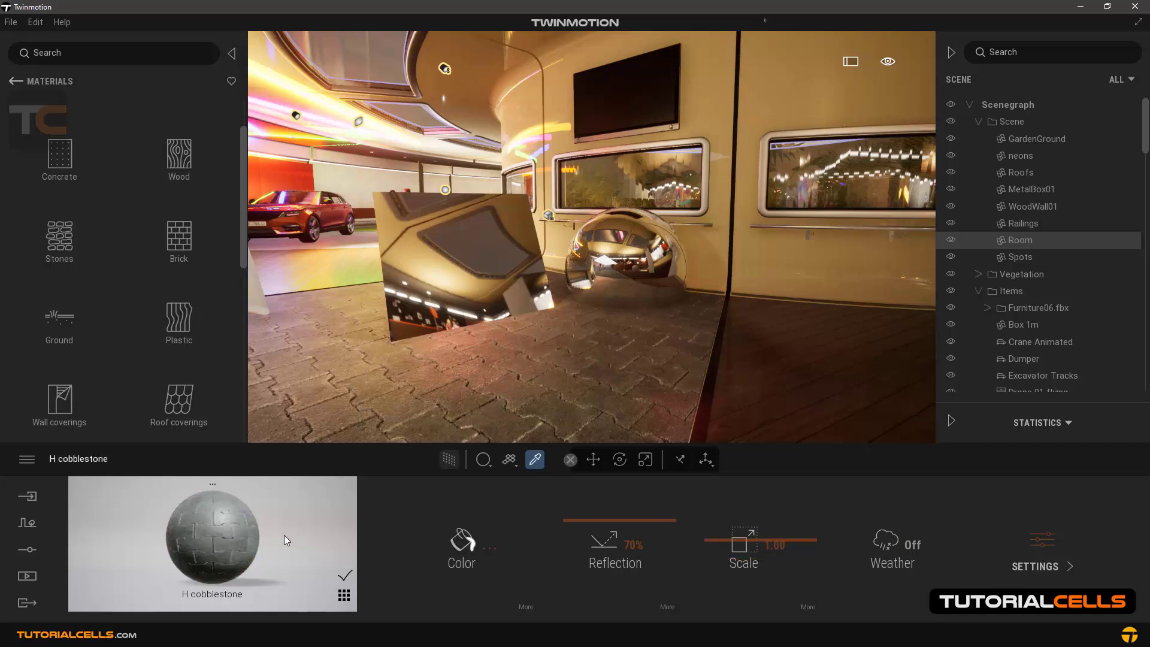
pyautogui.click(594, 461)
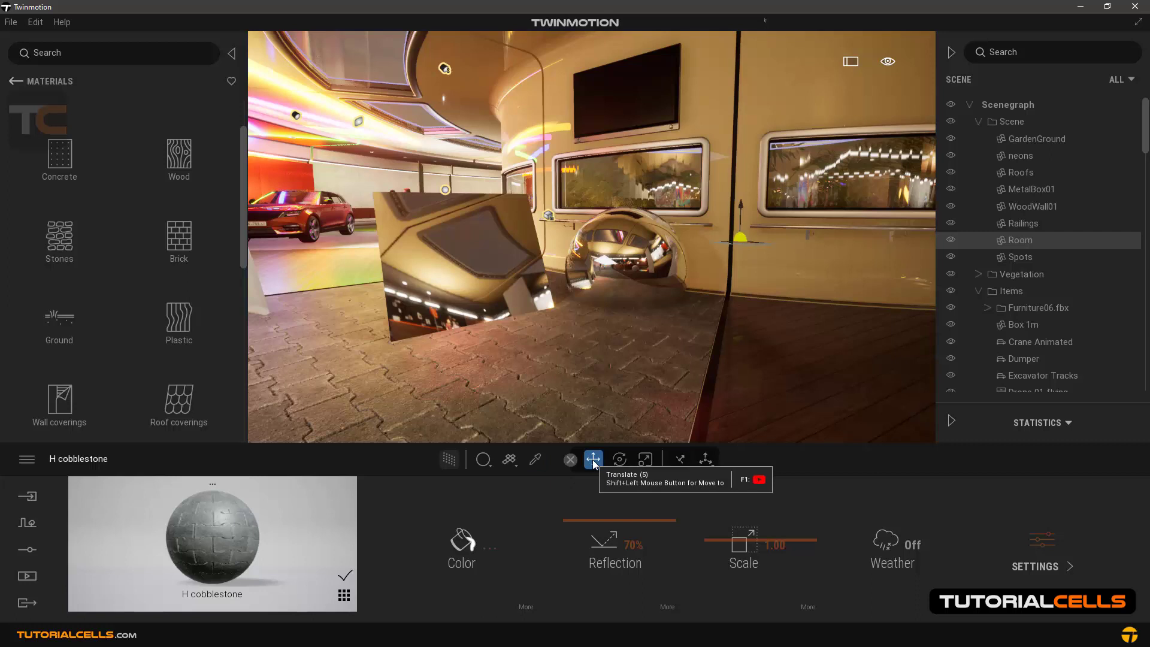
# Disable and re-enable the Box Reflection Probe beside the mirror sphere to compare the reflections.
pyautogui.click(548, 217)
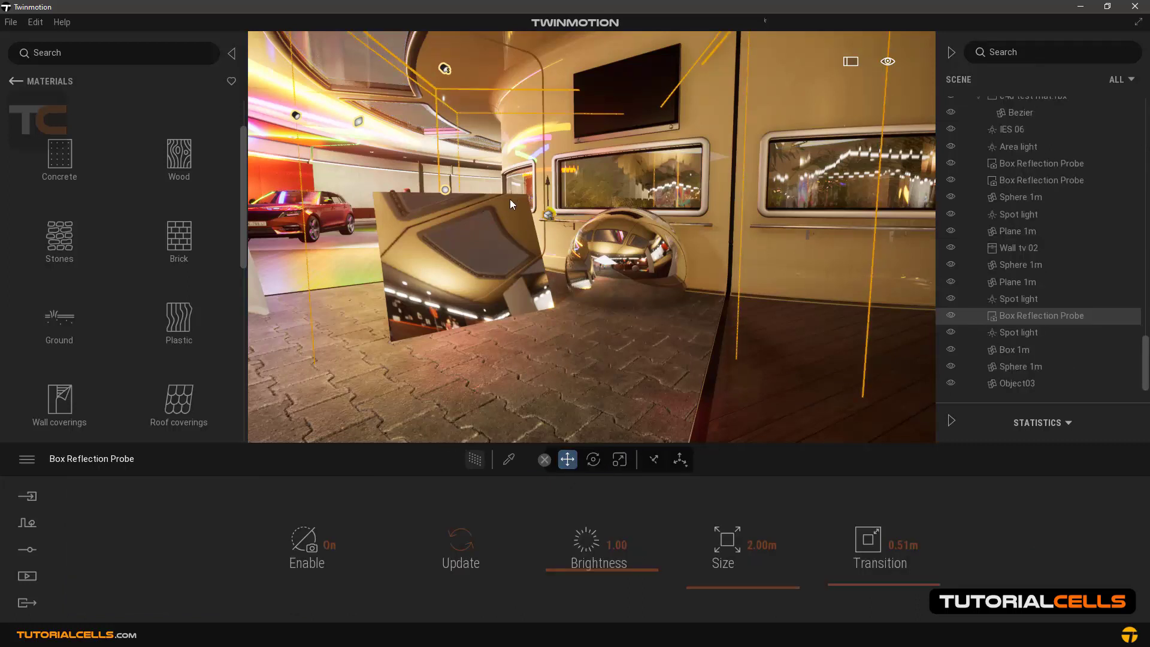
pyautogui.click(330, 545)
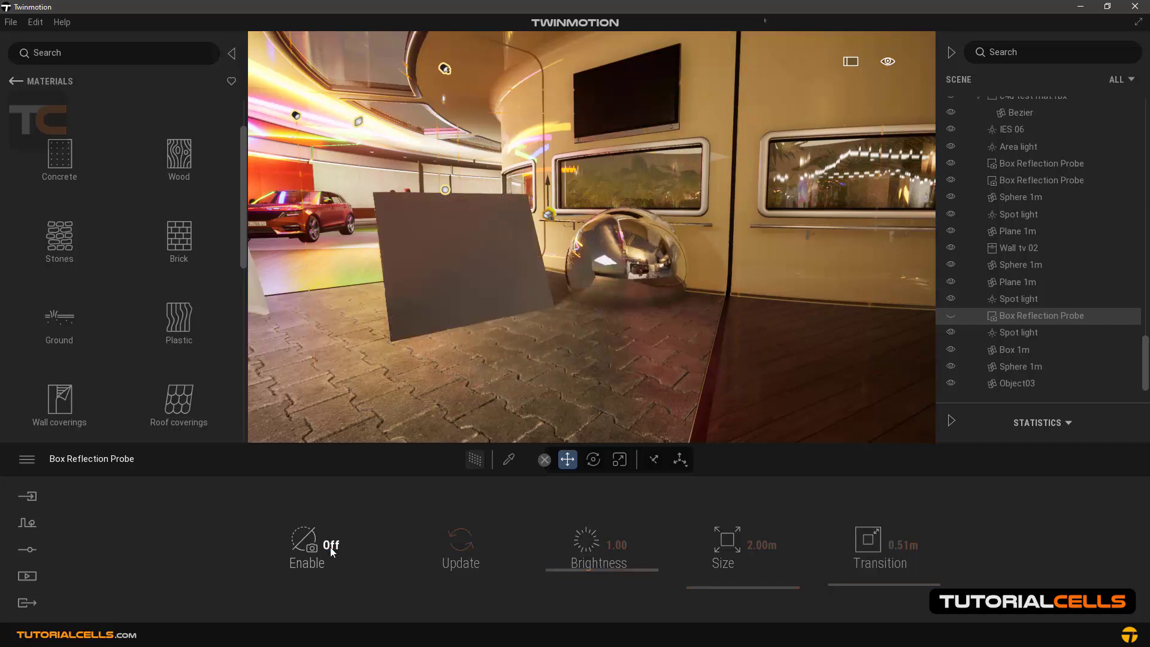
pyautogui.click(330, 548)
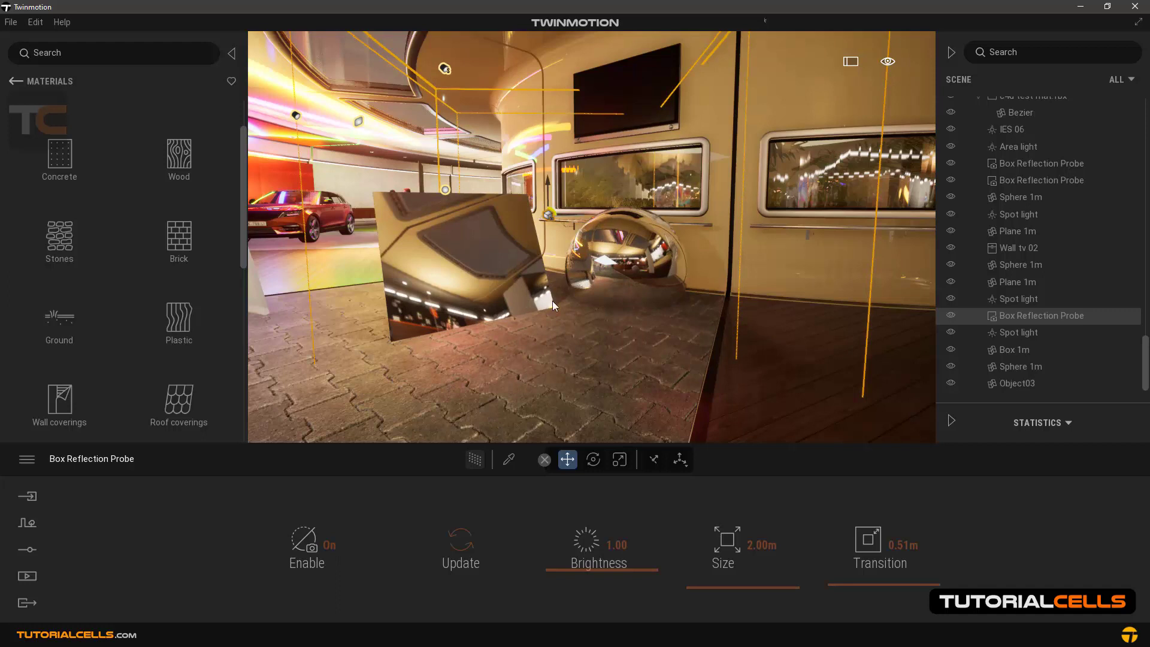
pyautogui.click(818, 109)
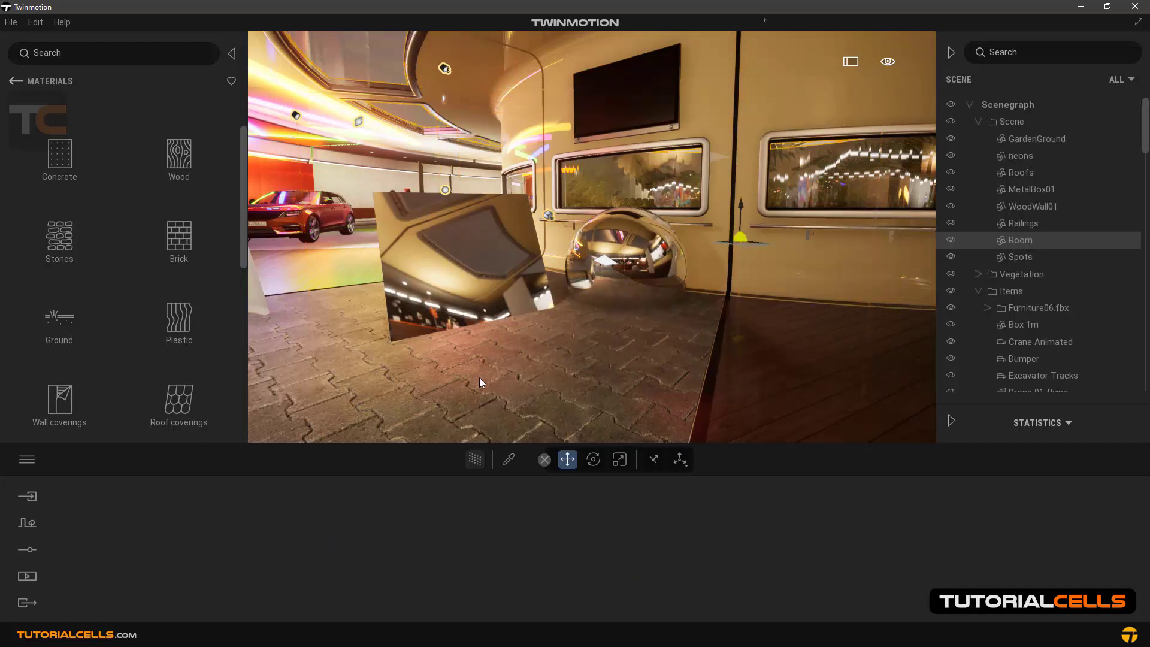
# Pick the paving's H cobblestone material and set its reflection to 62%.
pyautogui.click(512, 465)
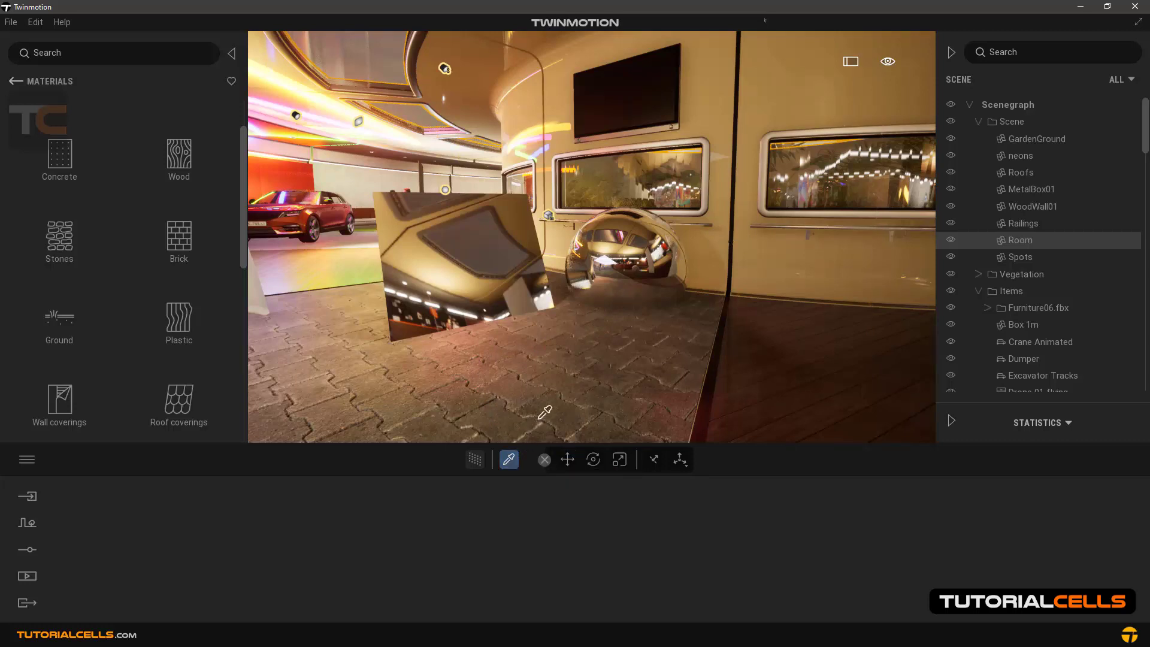
pyautogui.click(552, 386)
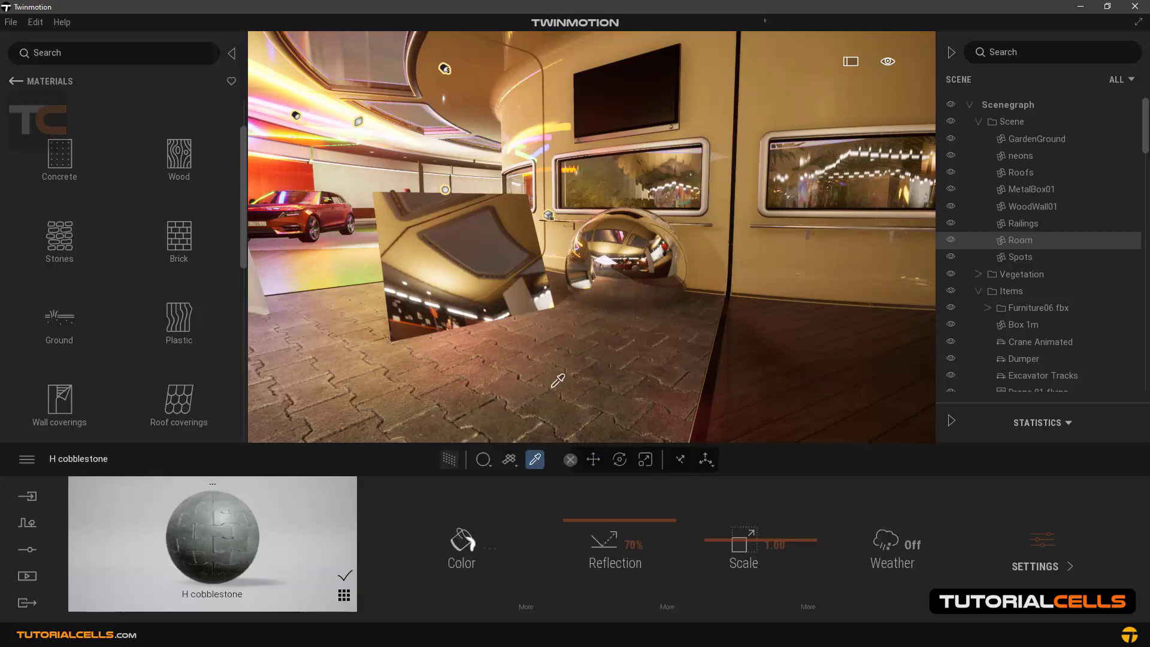
pyautogui.click(593, 460)
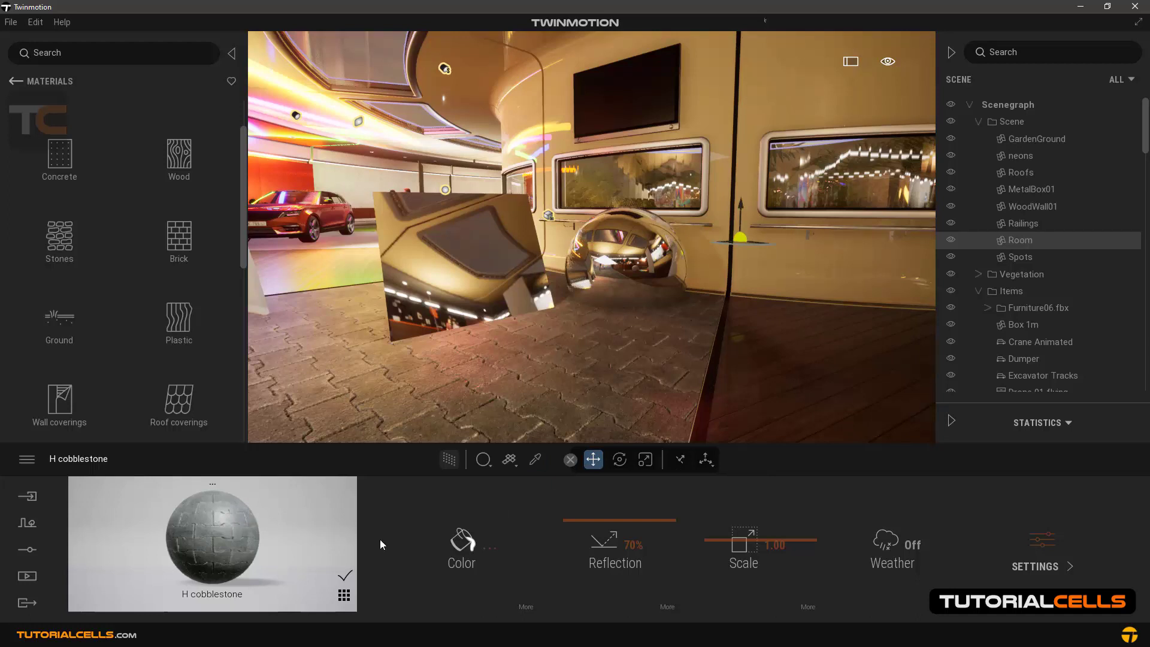
pyautogui.moveTo(563, 521)
pyautogui.mouseDown()
pyautogui.moveTo(571, 555)
pyautogui.moveTo(505, 553)
pyautogui.moveTo(572, 555)
pyautogui.moveTo(573, 516)
pyautogui.moveTo(573, 530)
pyautogui.mouseUp()
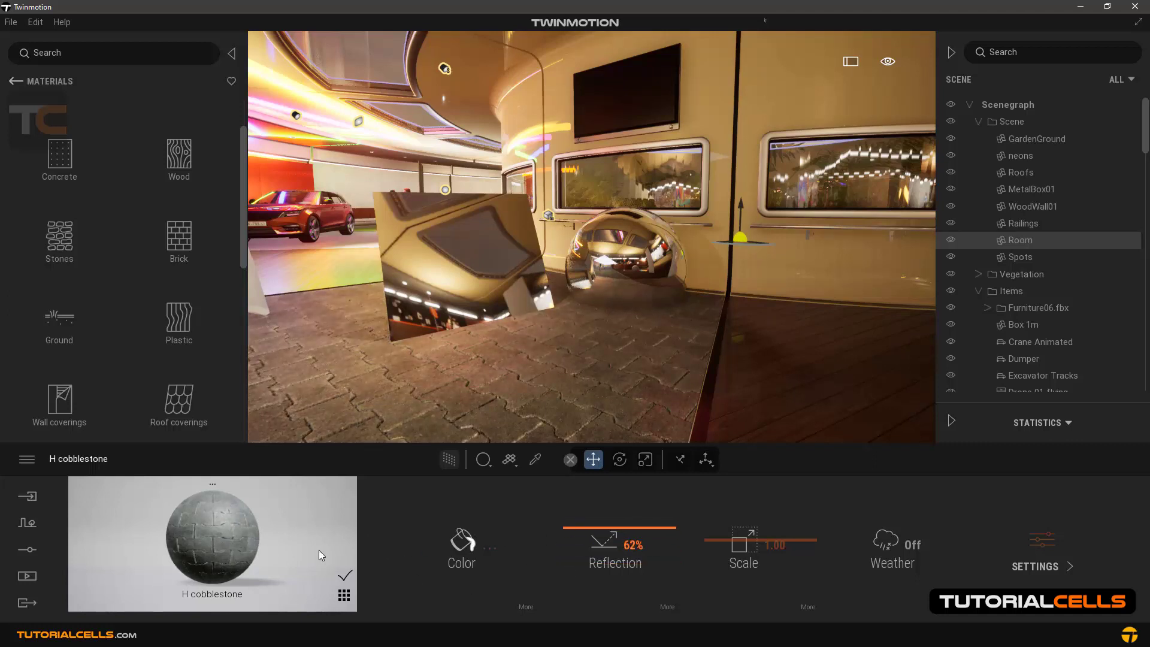
# Review the H cobblestone material's options for duplicating, deleting, renaming and adding it to the user library.
pyautogui.click(214, 484)
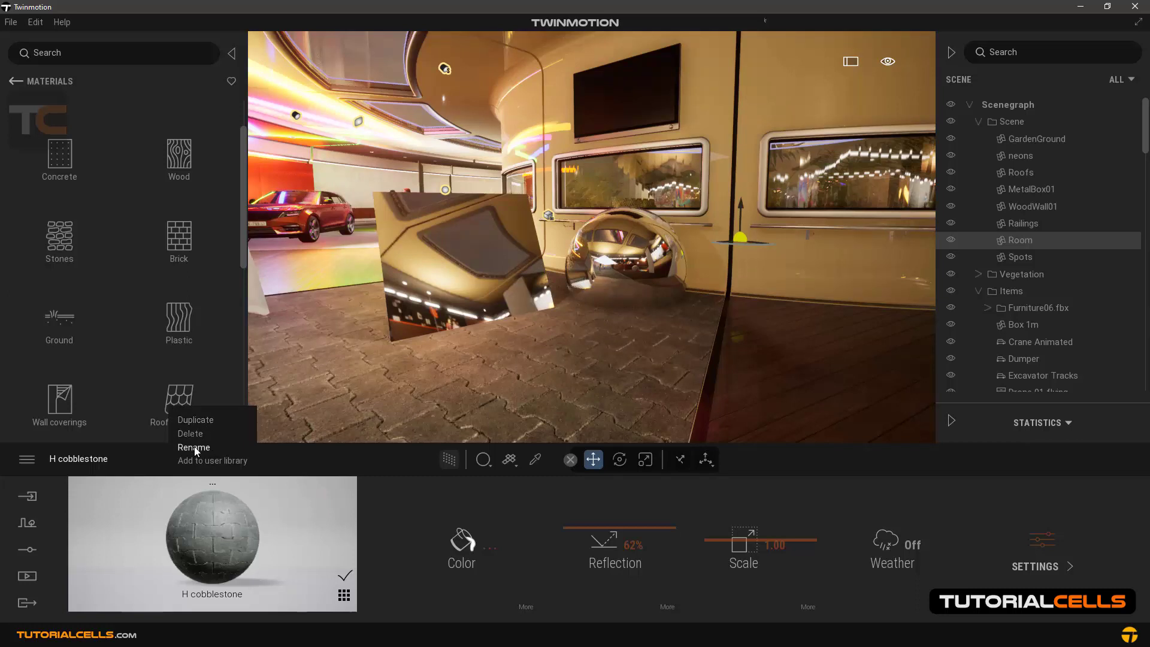
pyautogui.click(221, 461)
pyautogui.rightClick(228, 519)
pyautogui.click(232, 530)
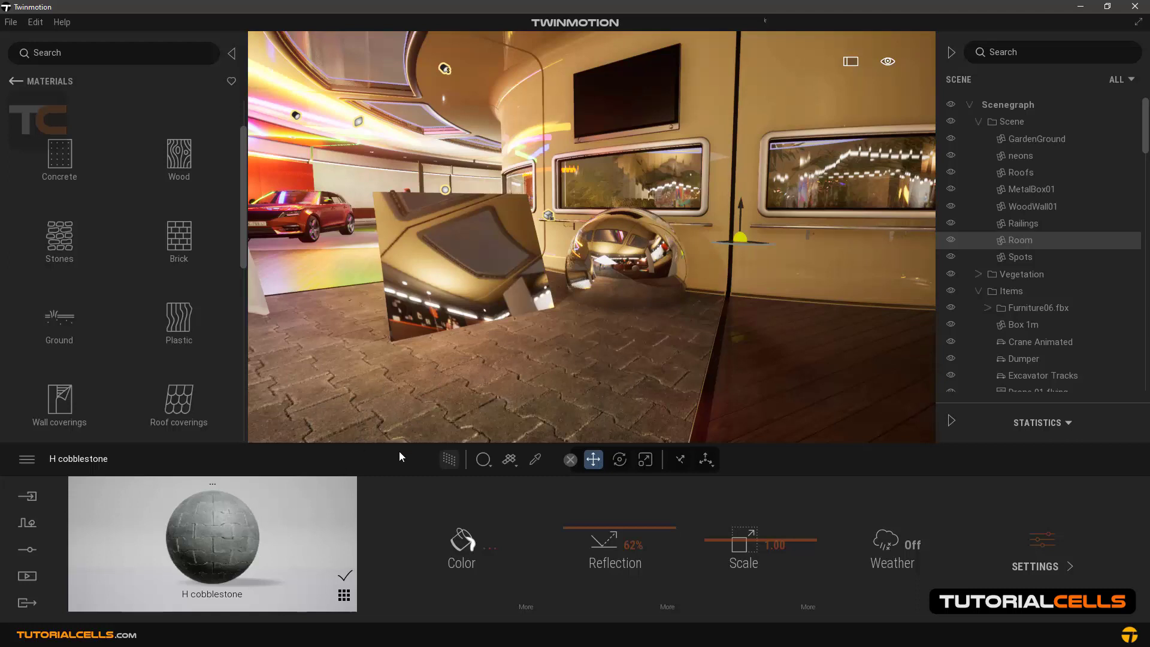
# Replace the H cobblestone preview with the list of scene materials and browse through it.
pyautogui.click(344, 595)
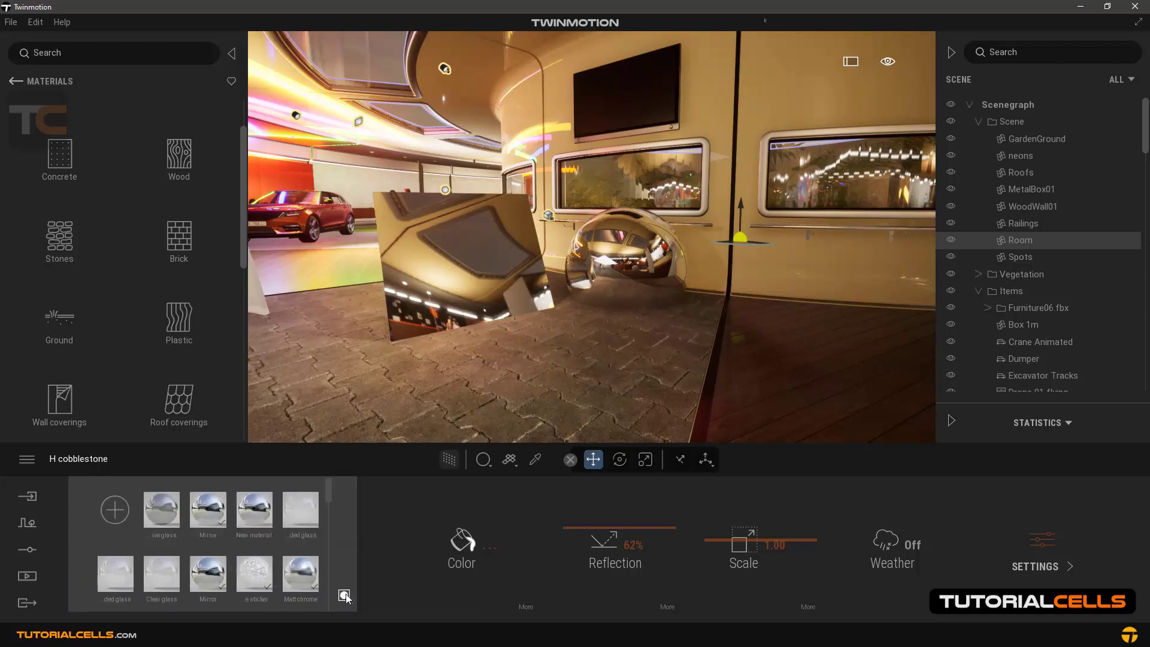
pyautogui.click(344, 595)
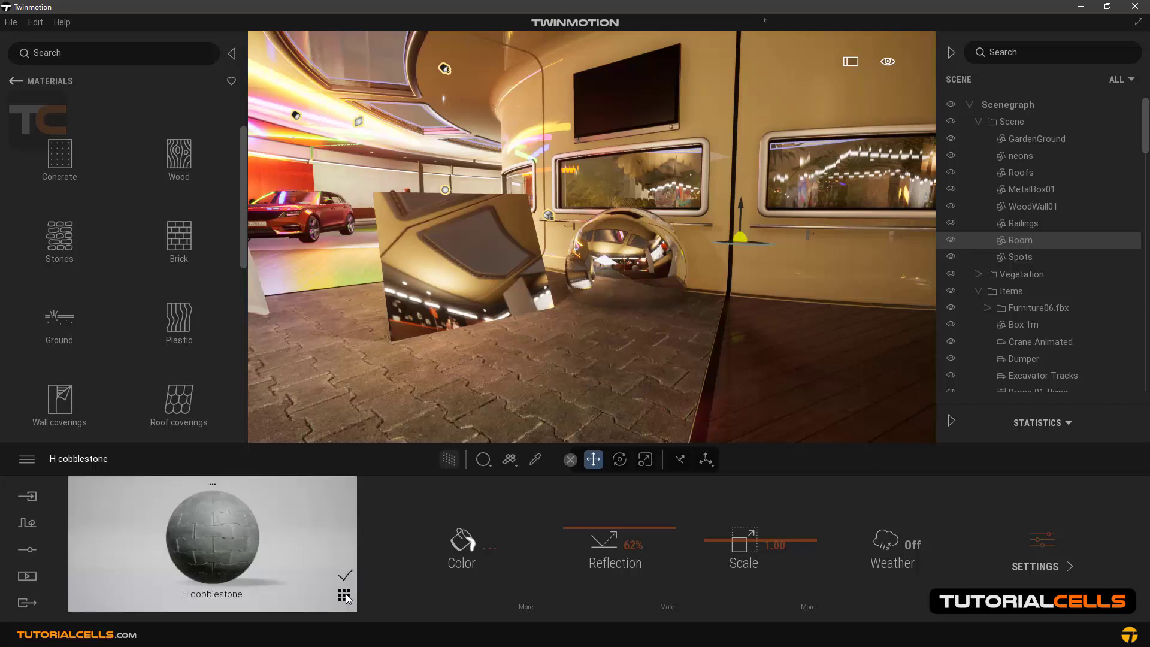
pyautogui.click(344, 595)
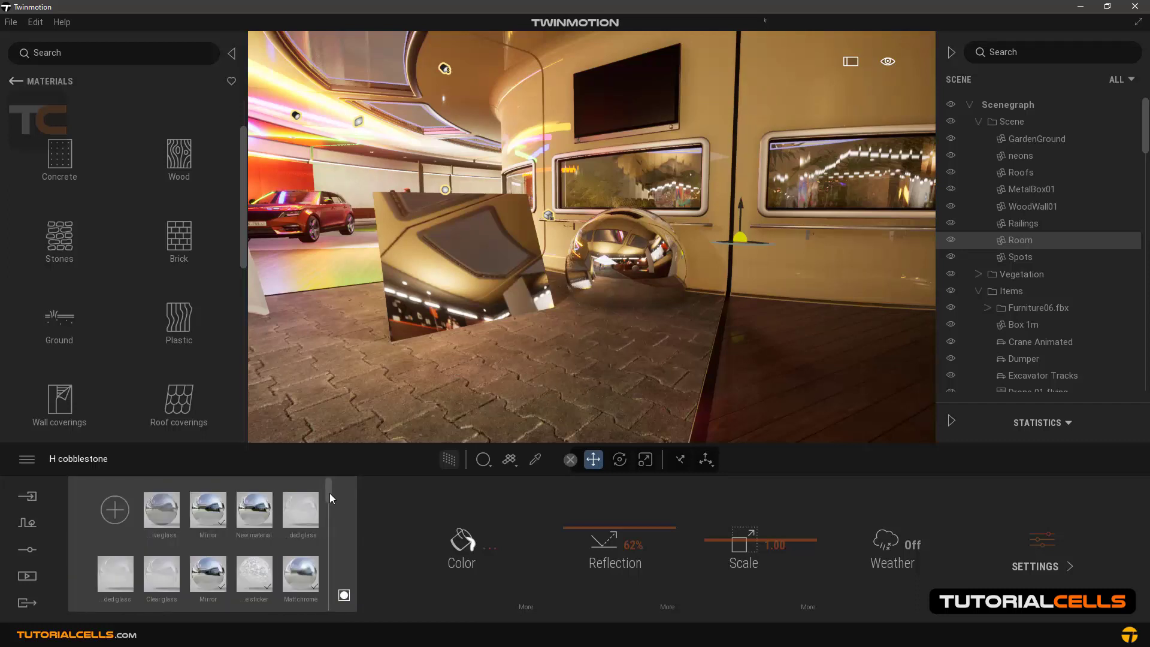
pyautogui.moveTo(329, 493); pyautogui.dragTo(327, 558)
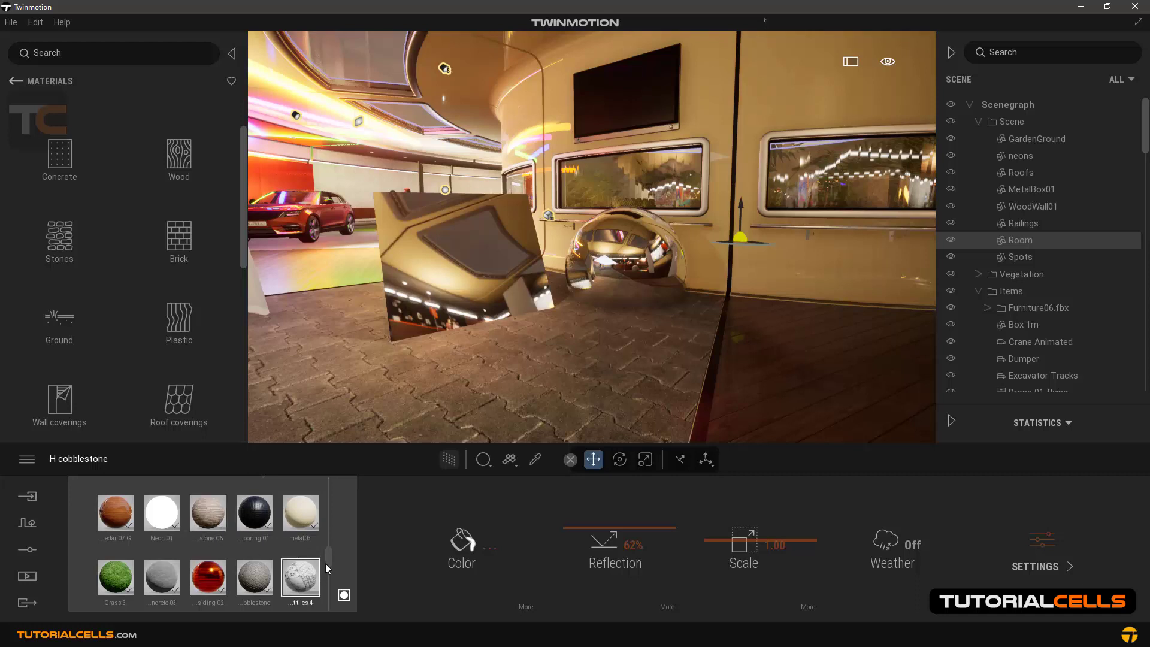
pyautogui.moveTo(333, 548); pyautogui.dragTo(332, 462)
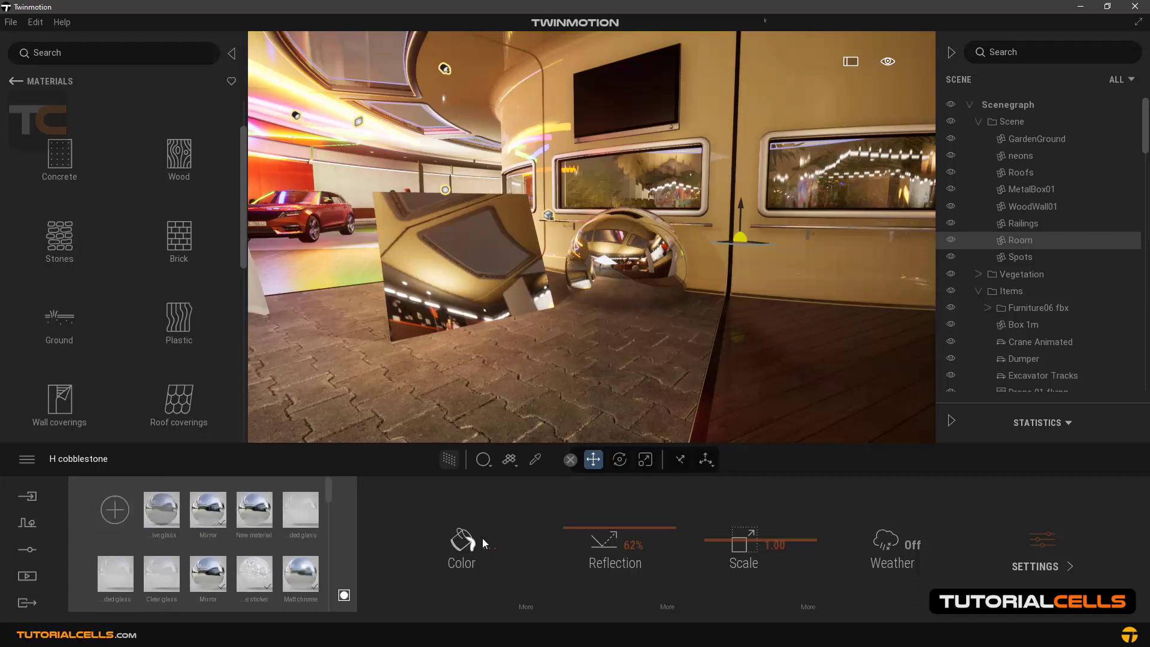
# Review the H cobblestone material's further settings, including bump, glow, metalness, two-sided and X-ray.
pyautogui.click(1047, 542)
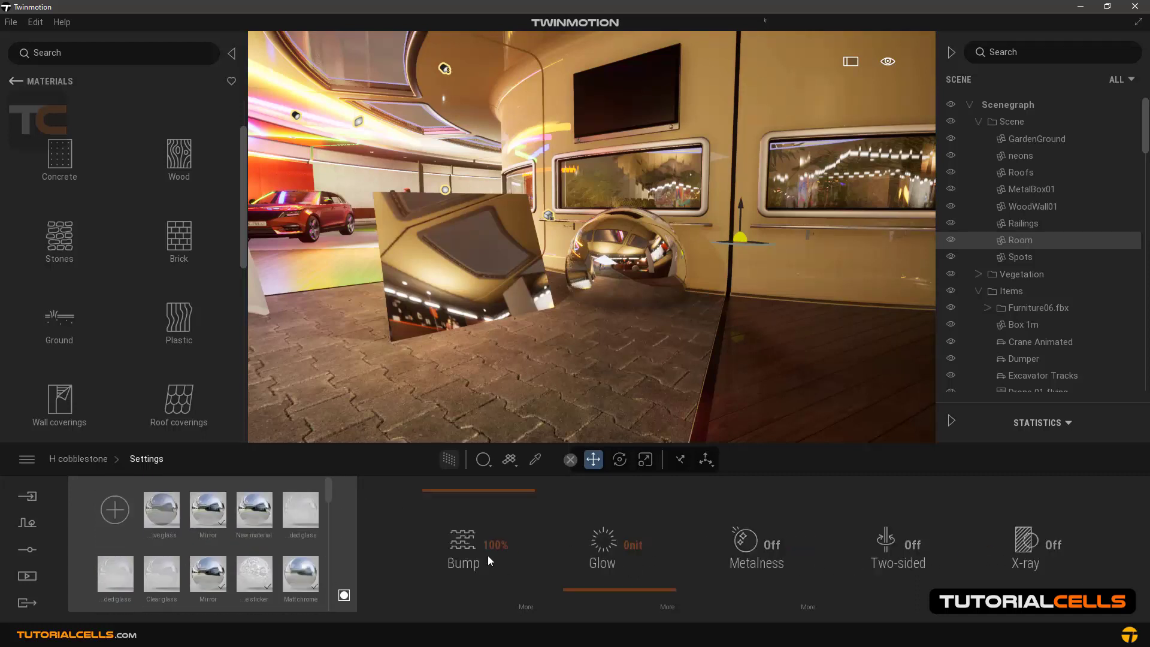
pyautogui.click(82, 462)
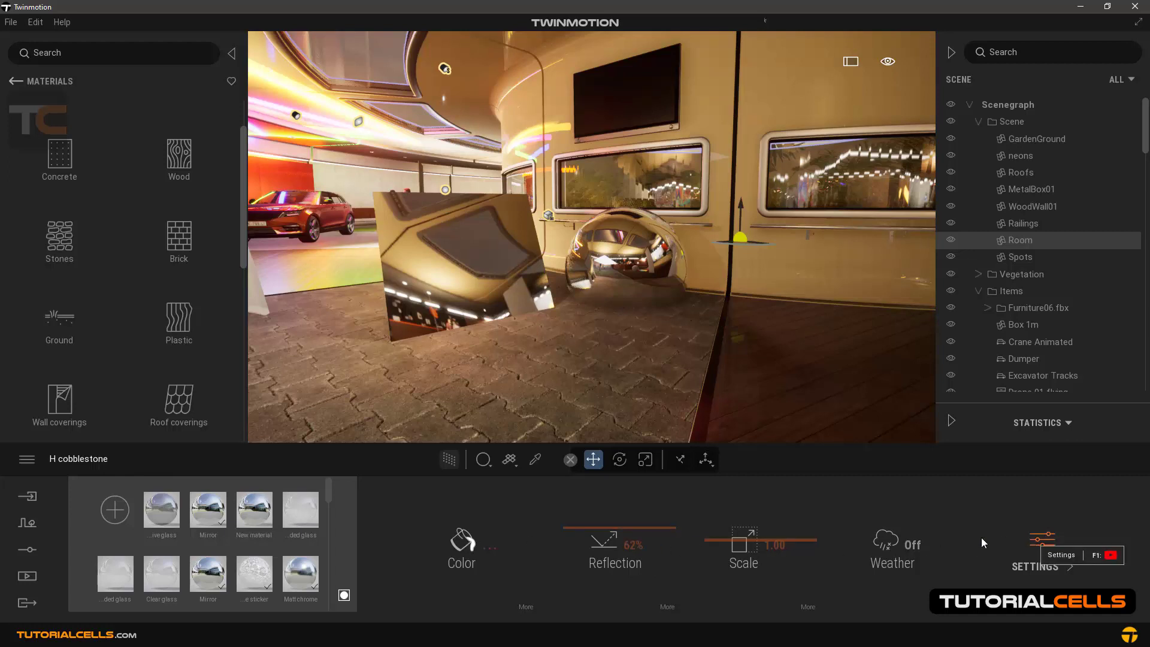
pyautogui.click(1034, 539)
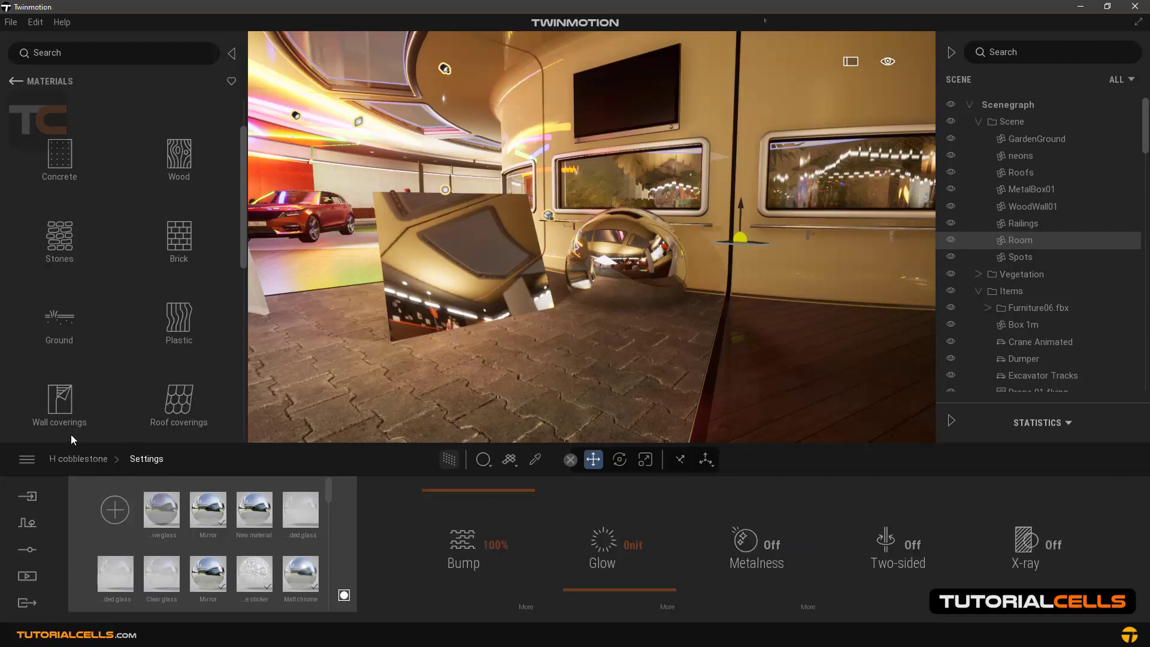
pyautogui.click(95, 459)
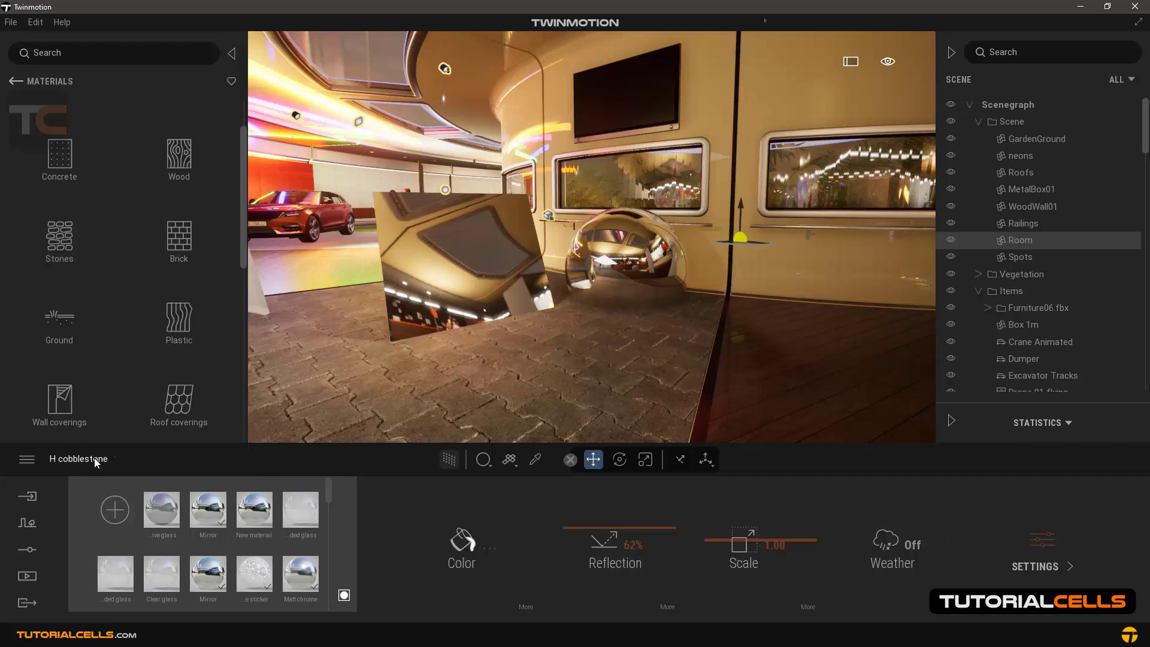
# Create a new material and apply it to the mirror plane beside the reflective sphere.
pyautogui.click(115, 509)
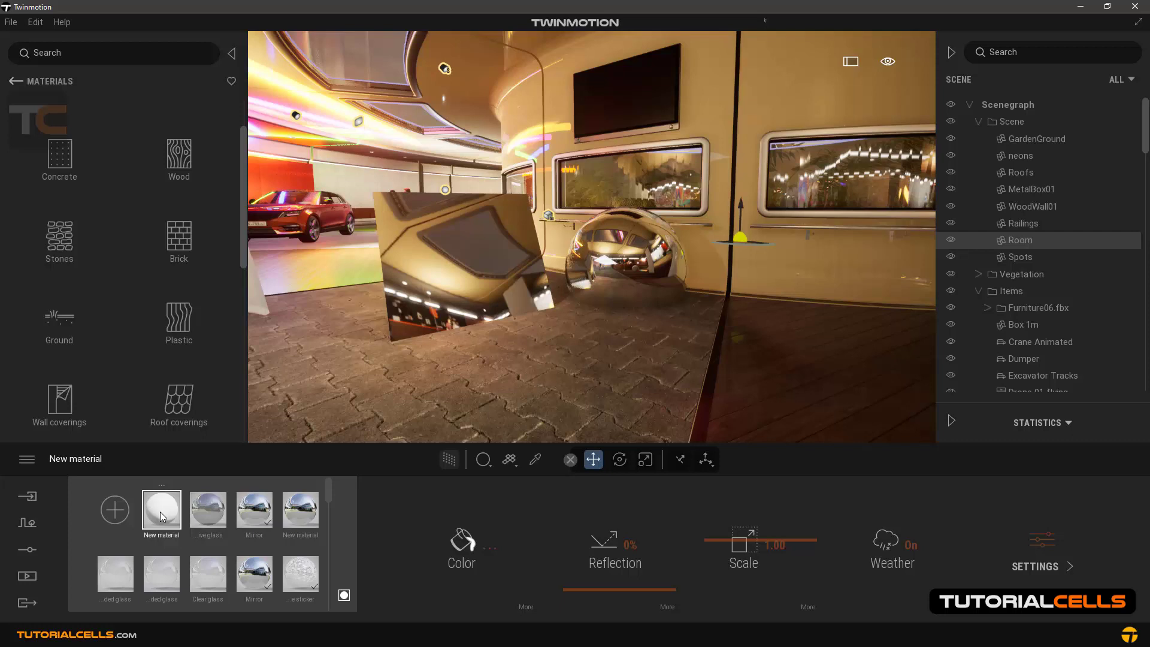
pyautogui.moveTo(162, 516); pyautogui.dragTo(454, 277)
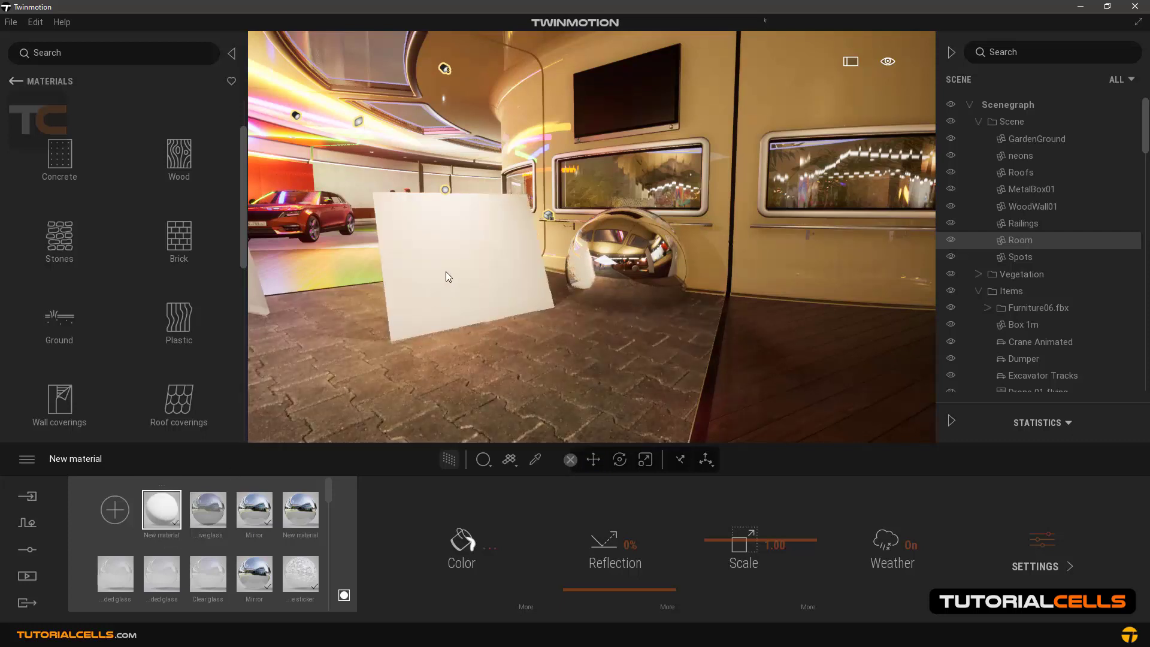
pyautogui.click(445, 275)
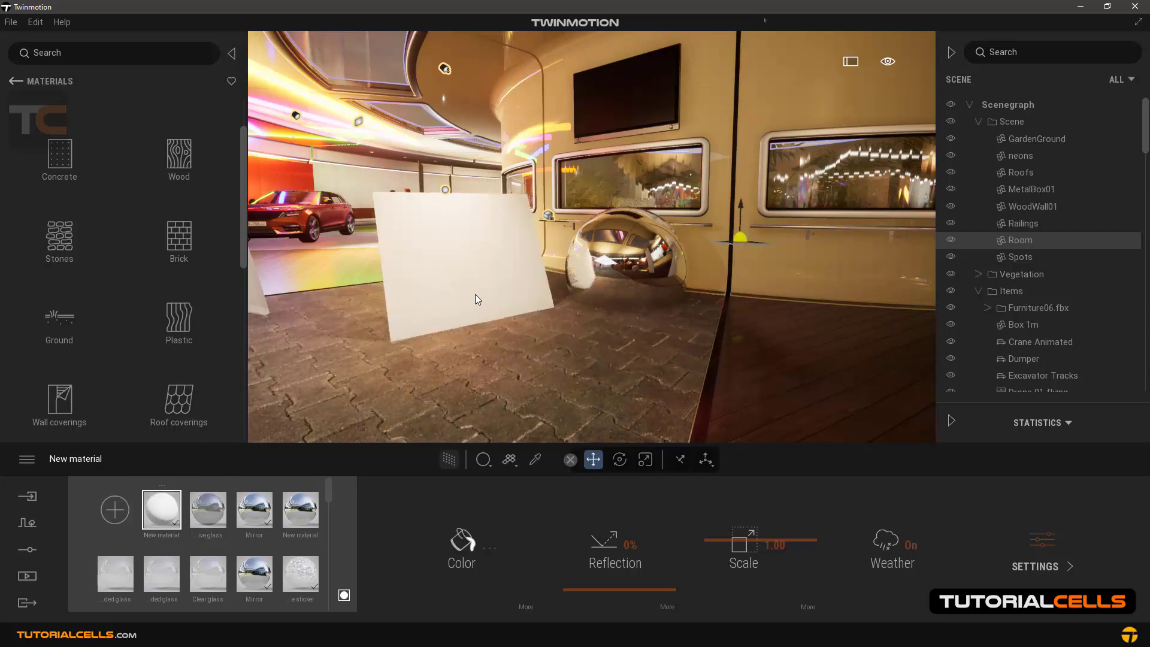
# Set the new material's color to blue-violet 4530FF at full brightness.
pyautogui.moveTo(476, 335); pyautogui.dragTo(477, 332, button='right')
pyautogui.scroll(3, 477, 330)
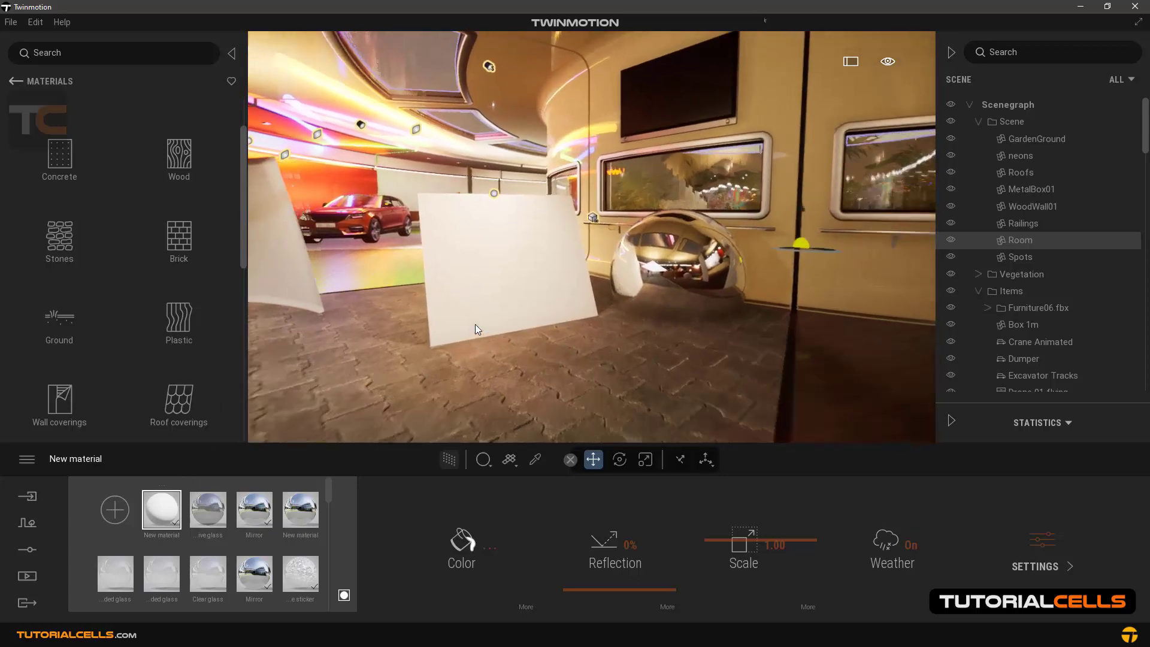
pyautogui.click(491, 548)
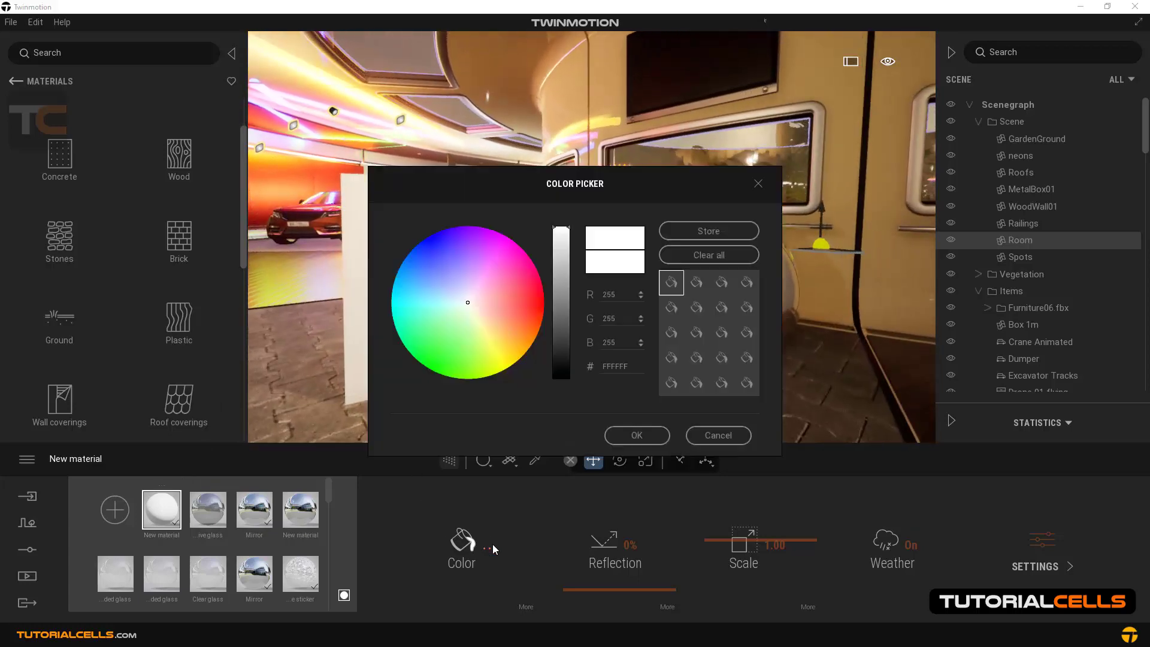
pyautogui.moveTo(693, 194); pyautogui.dragTo(765, 183)
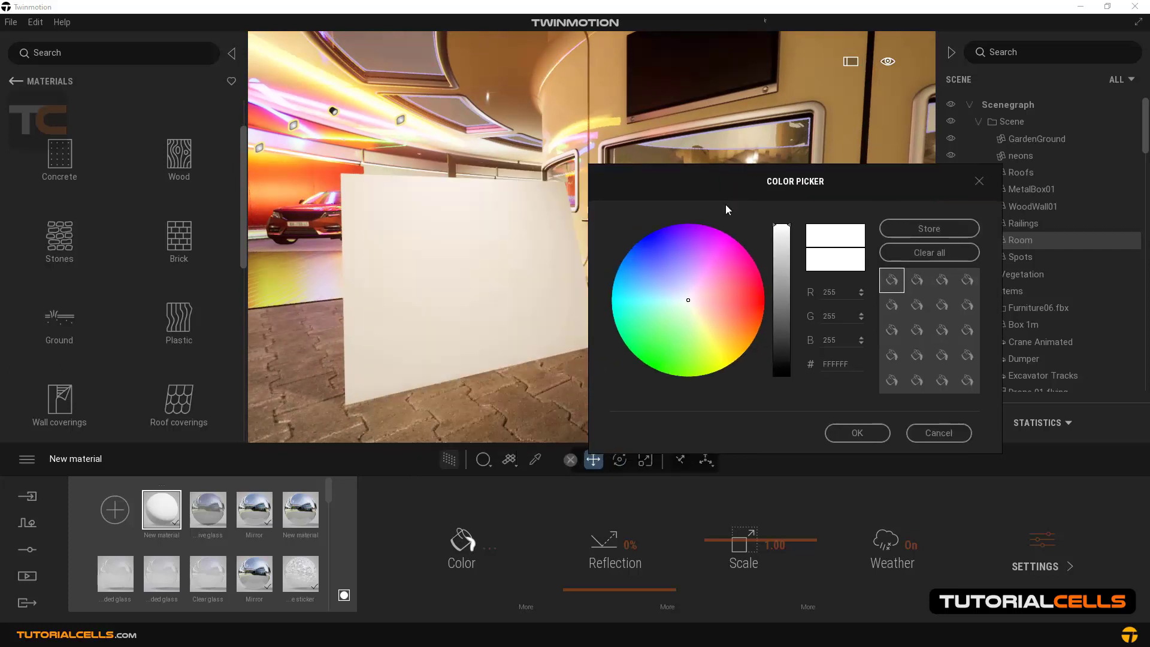
pyautogui.moveTo(655, 261)
pyautogui.mouseDown()
pyautogui.moveTo(666, 247)
pyautogui.moveTo(648, 246)
pyautogui.moveTo(632, 292)
pyautogui.moveTo(659, 318)
pyautogui.moveTo(684, 282)
pyautogui.moveTo(653, 254)
pyautogui.moveTo(663, 243)
pyautogui.mouseUp()
pyautogui.moveTo(782, 236)
pyautogui.mouseDown()
pyautogui.moveTo(786, 335)
pyautogui.moveTo(787, 224)
pyautogui.mouseUp()
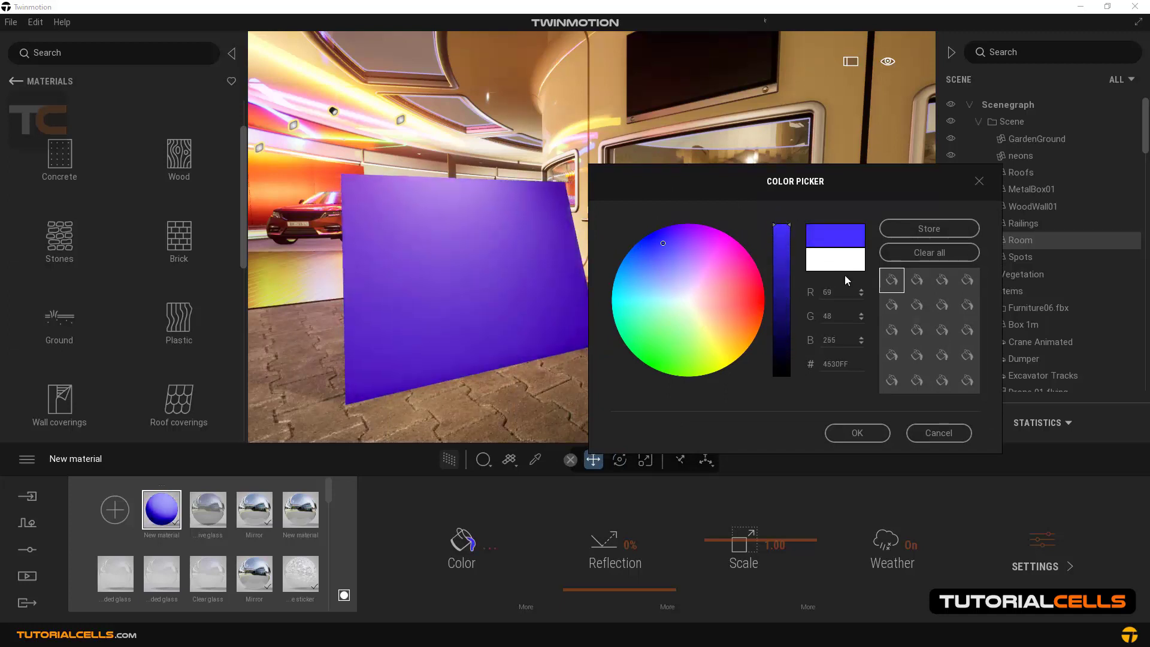
pyautogui.click(858, 432)
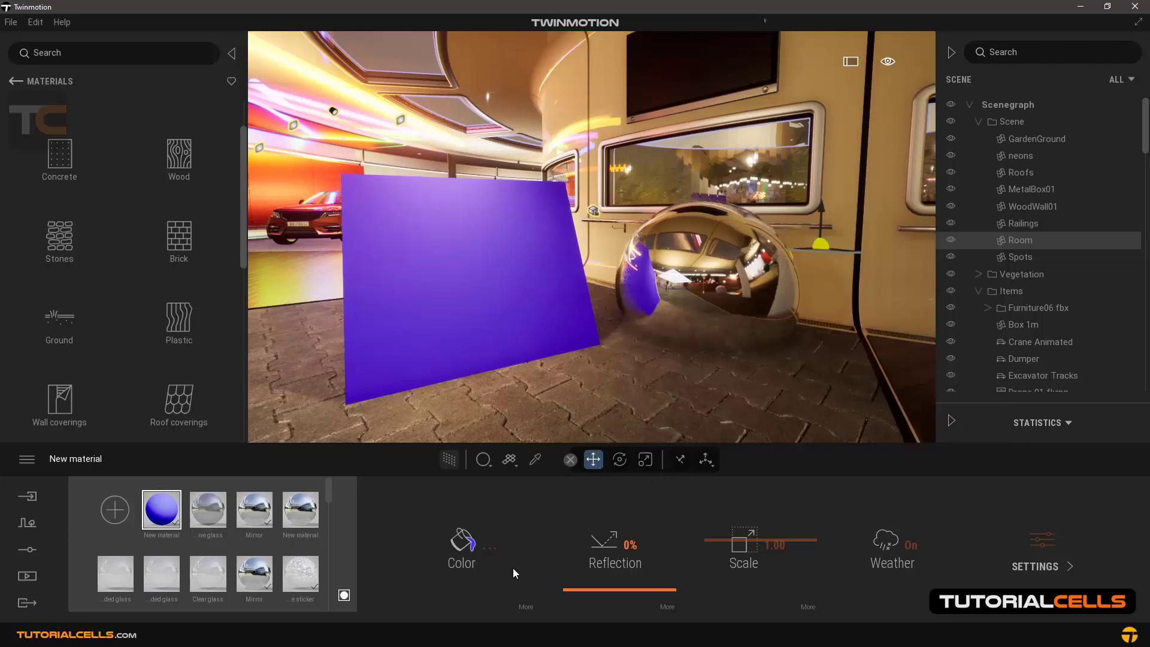
# Load the image "texture for speed 2" from the twinmotion project files folder as the new material's color texture.
pyautogui.click(527, 606)
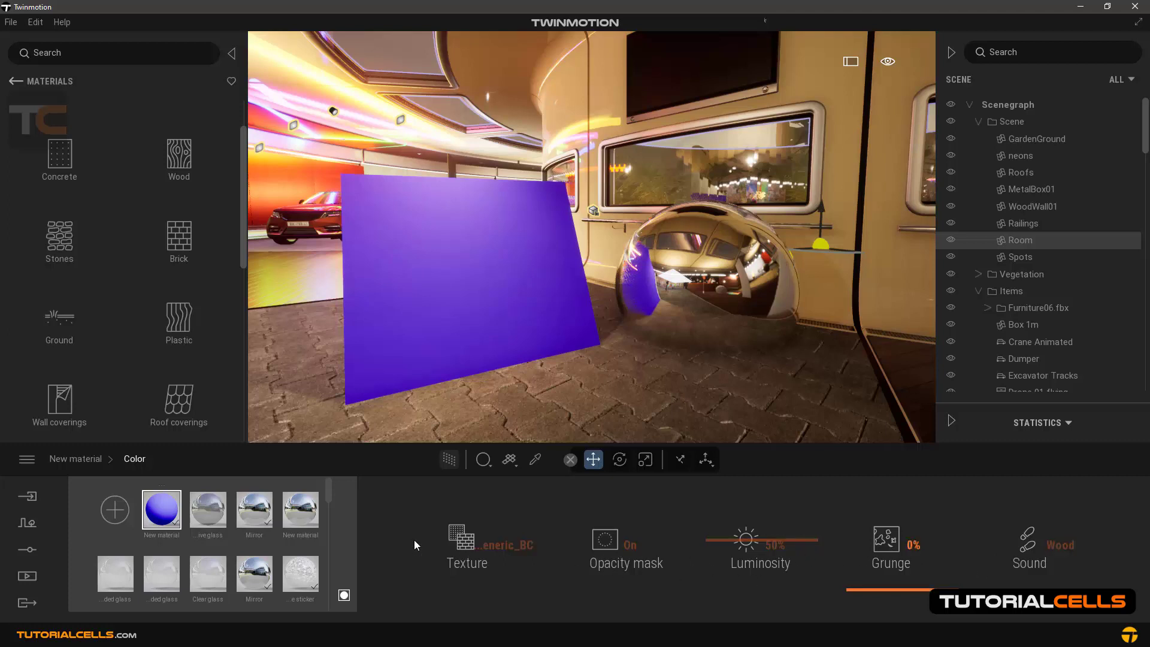
pyautogui.click(69, 458)
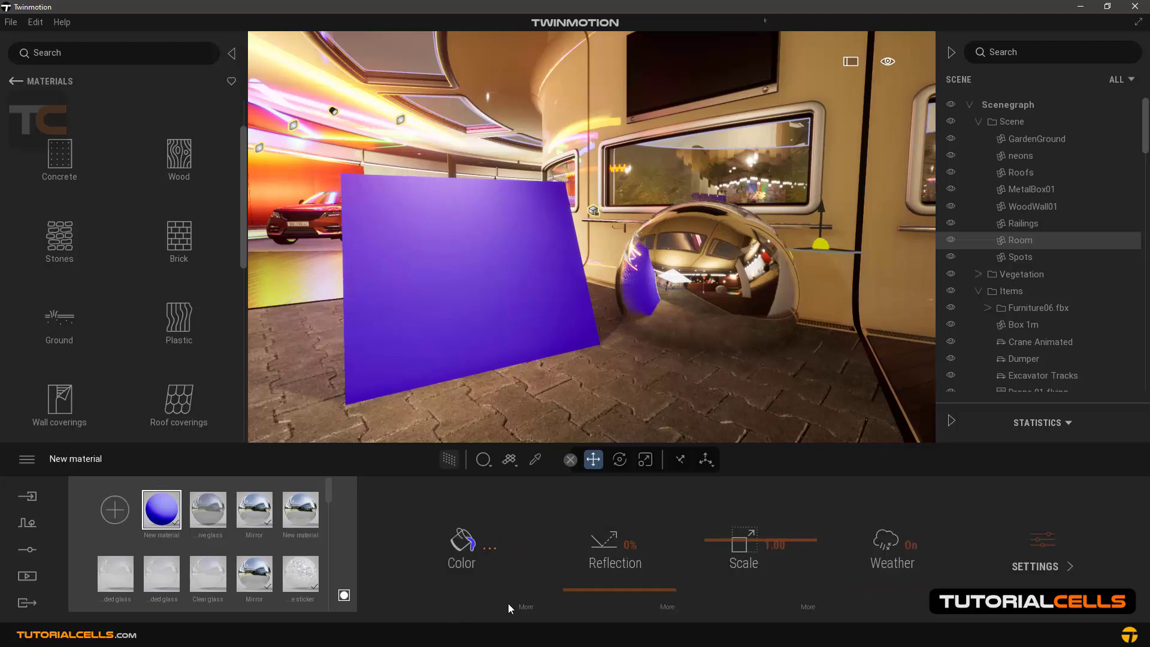
pyautogui.click(526, 607)
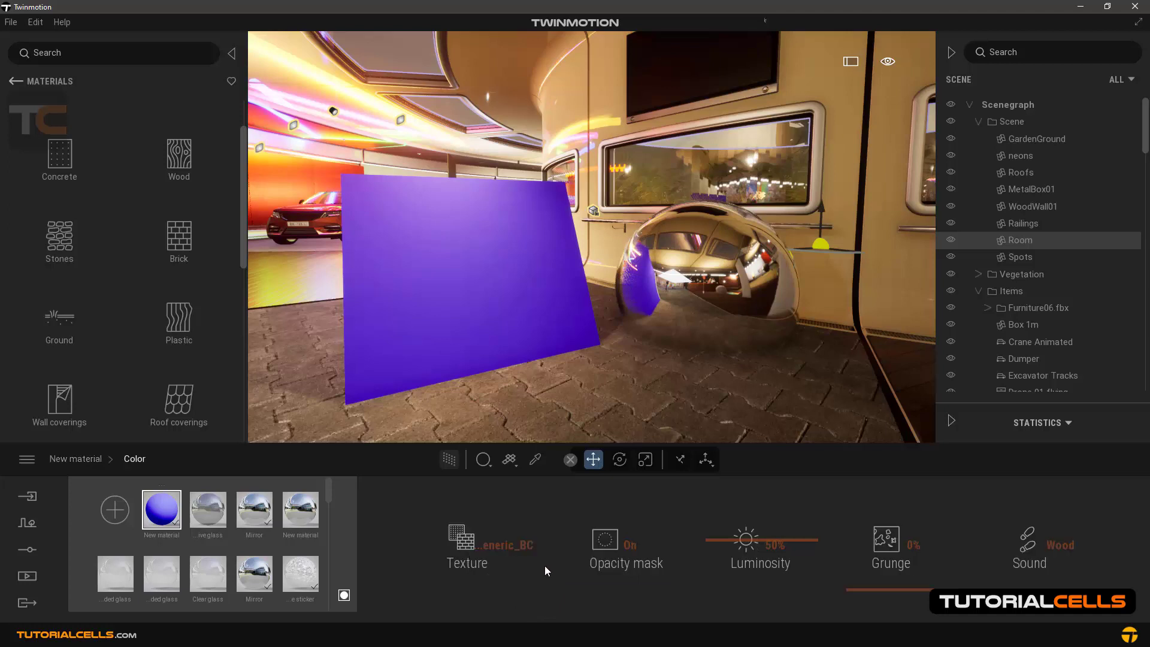
pyautogui.rightClick(494, 548)
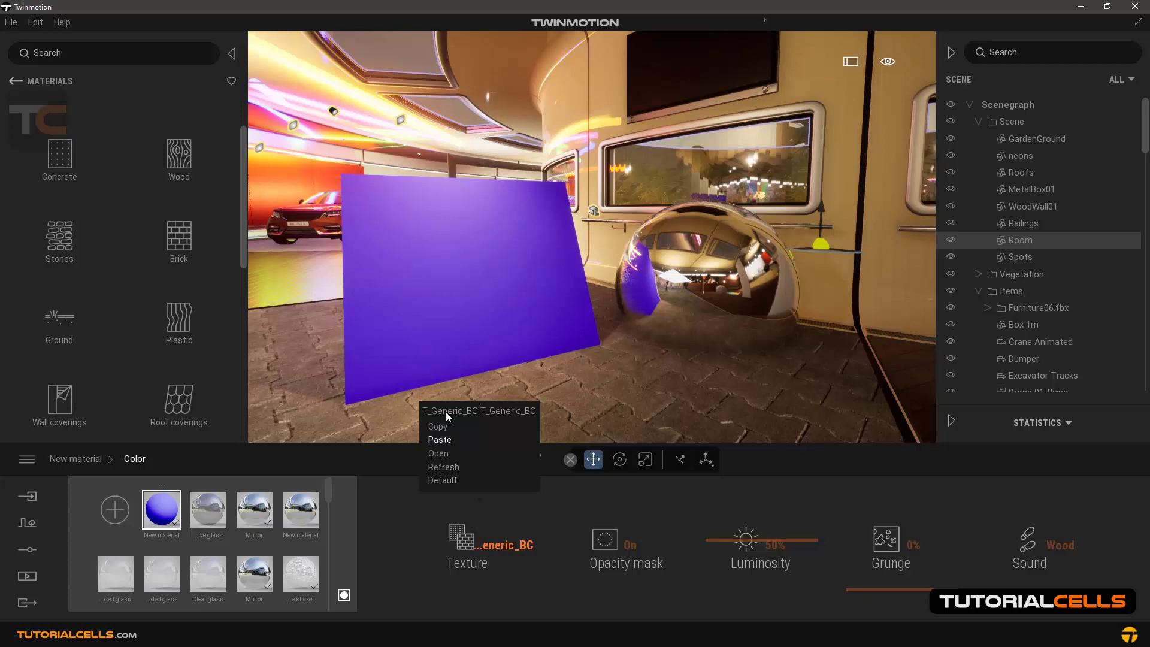
pyautogui.click(439, 455)
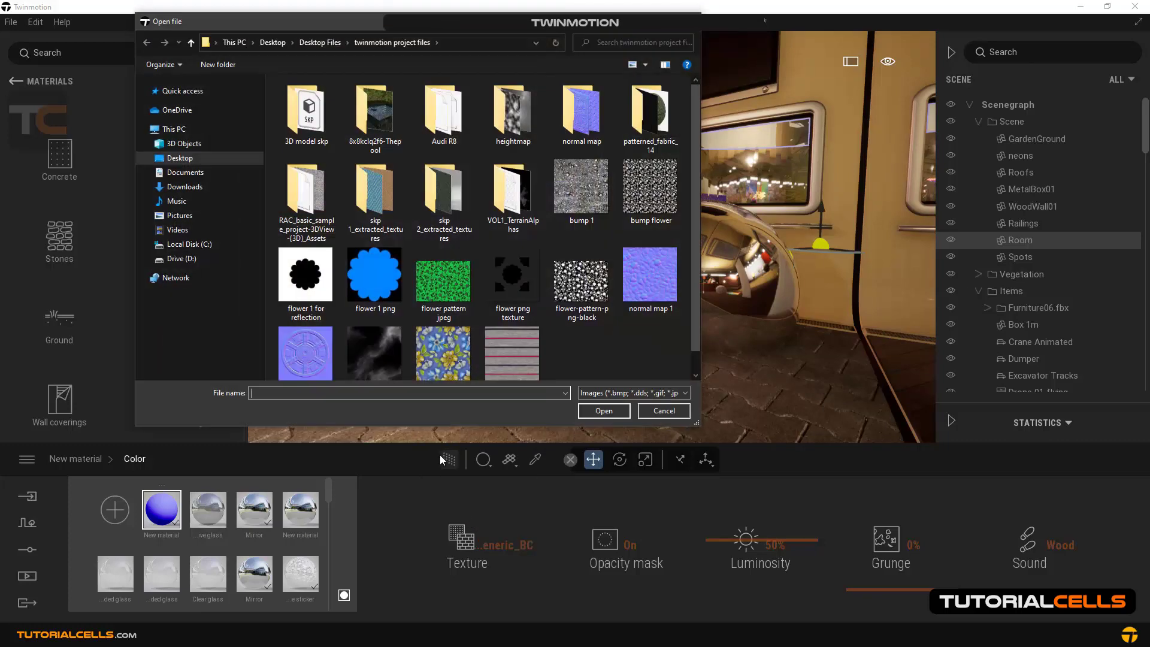
pyautogui.click(441, 363)
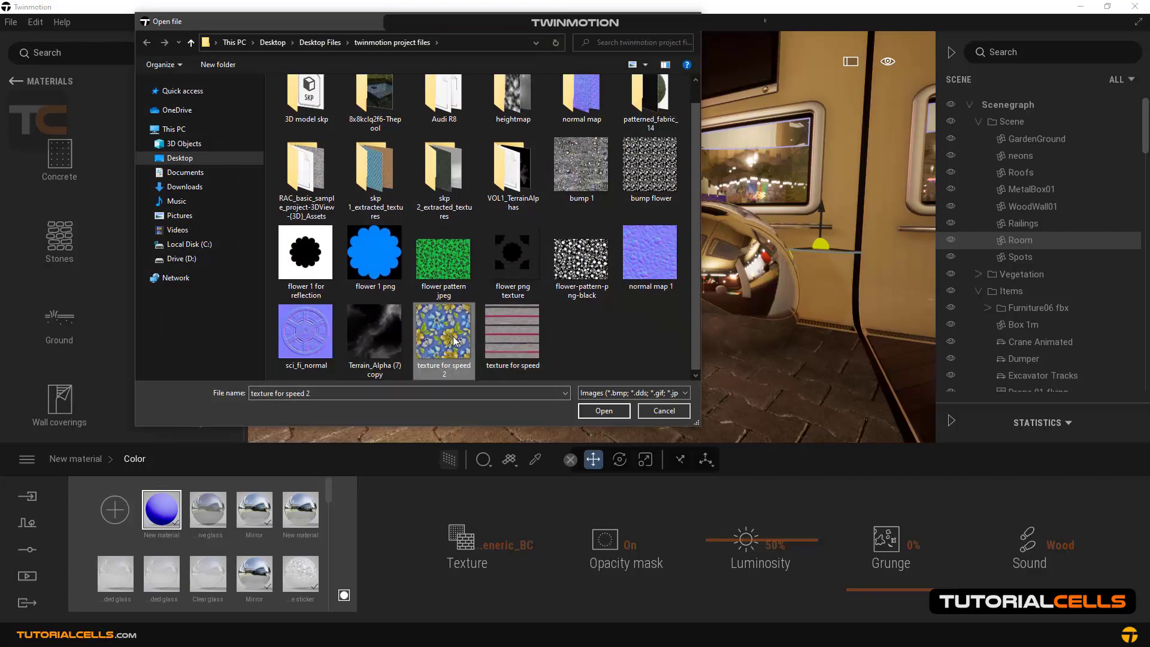
pyautogui.click(594, 411)
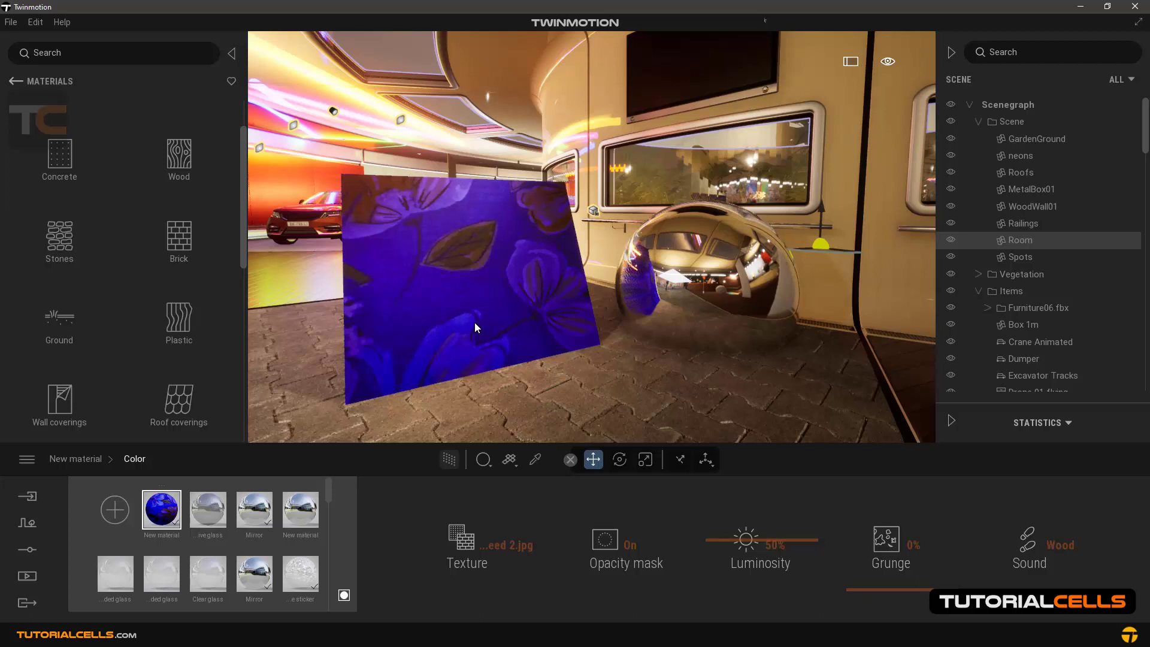
pyautogui.click(503, 540)
pyautogui.click(91, 458)
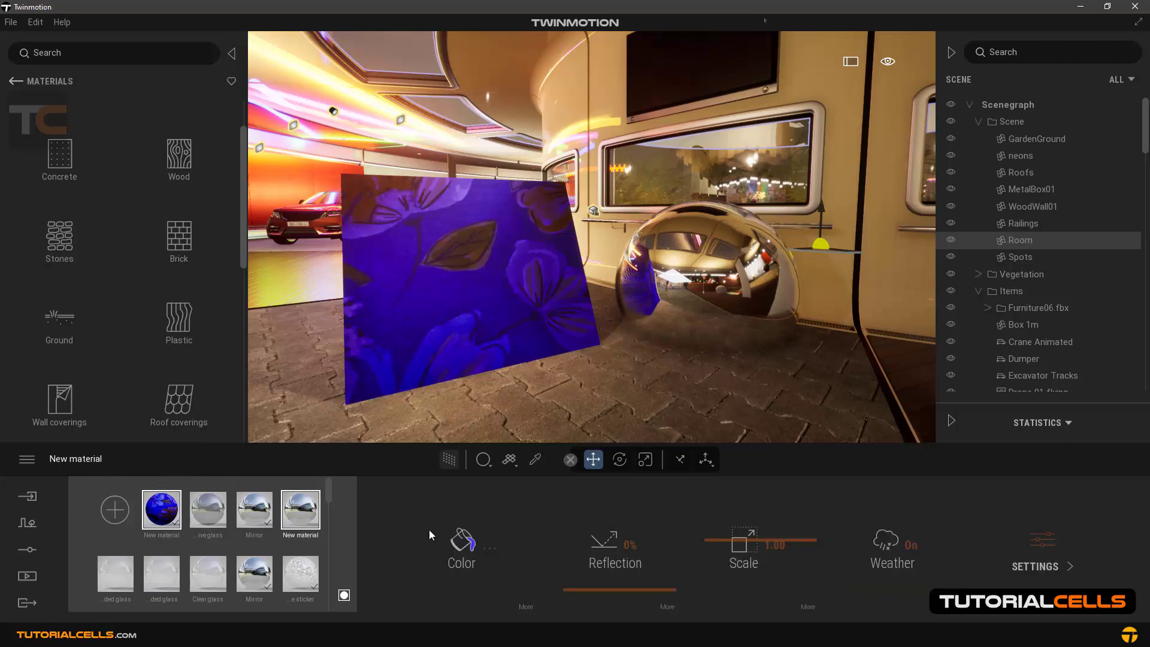
# Set the new material's color to near-white FFF6FC at full brightness.
pyautogui.click(489, 548)
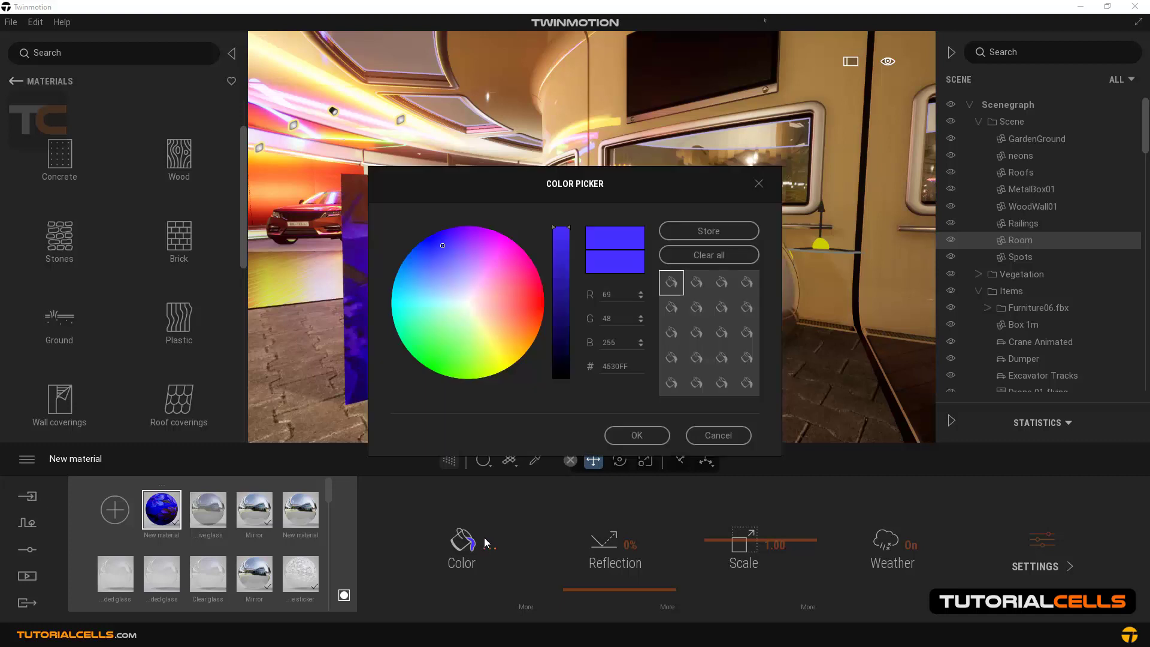
pyautogui.click(470, 303)
pyautogui.moveTo(516, 187); pyautogui.dragTo(638, 189)
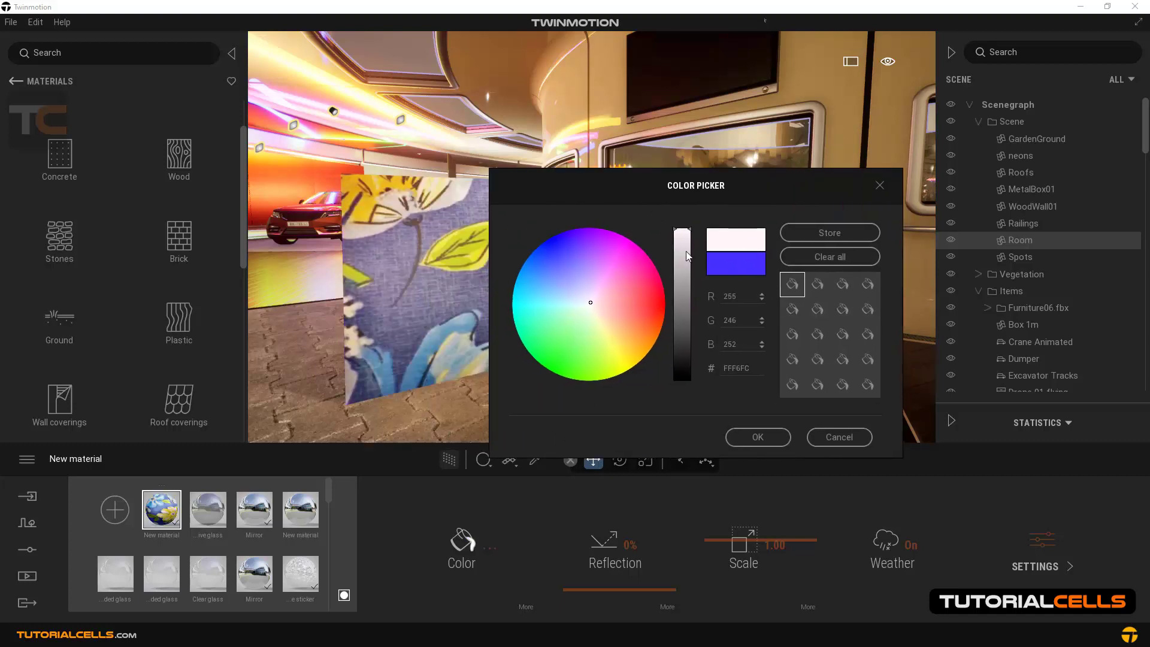
pyautogui.moveTo(688, 255); pyautogui.dragTo(683, 197)
pyautogui.click(755, 437)
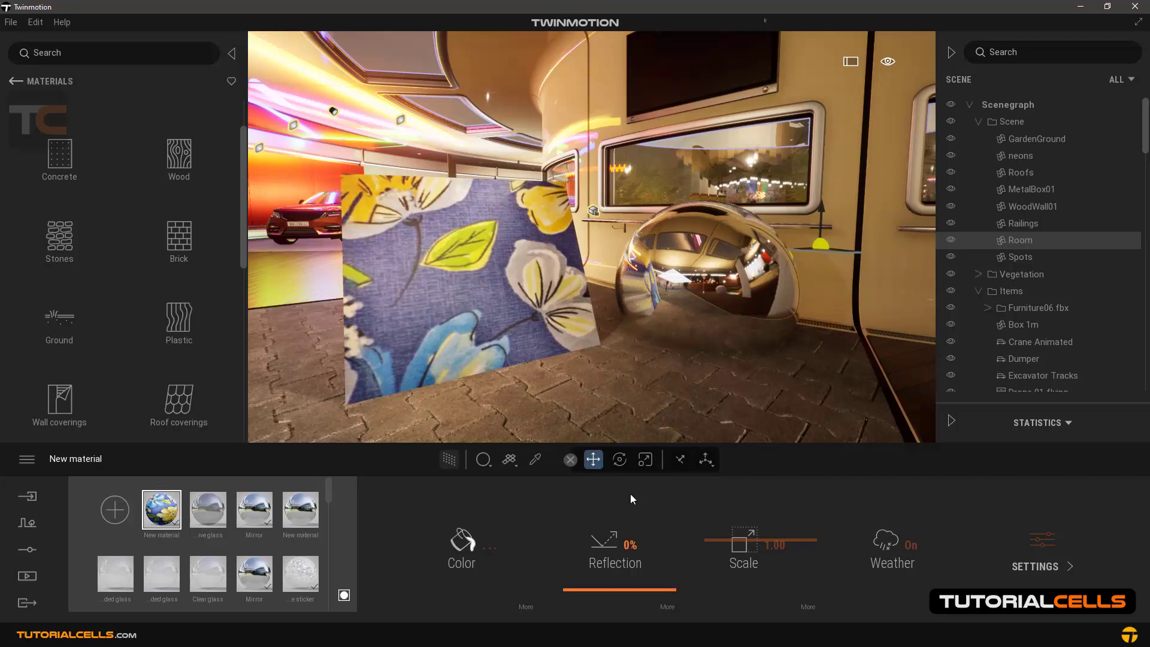
# Replace the new material's color texture with the image "flower 1 png" from the twinmotion project files folder.
pyautogui.click(519, 605)
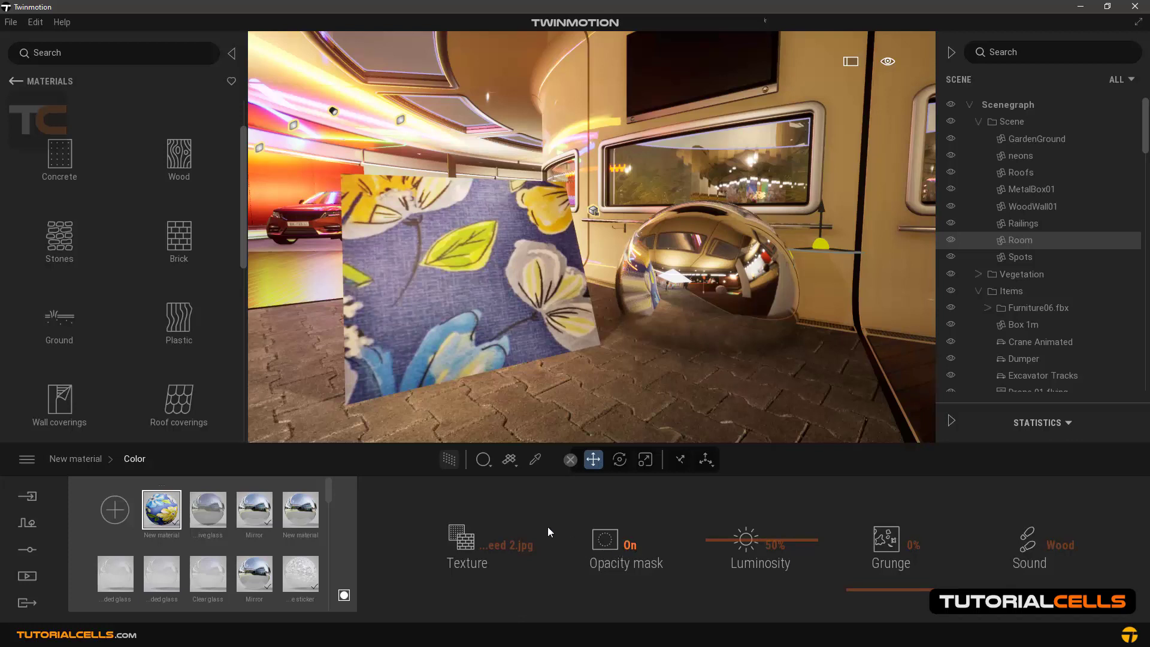
pyautogui.click(517, 544)
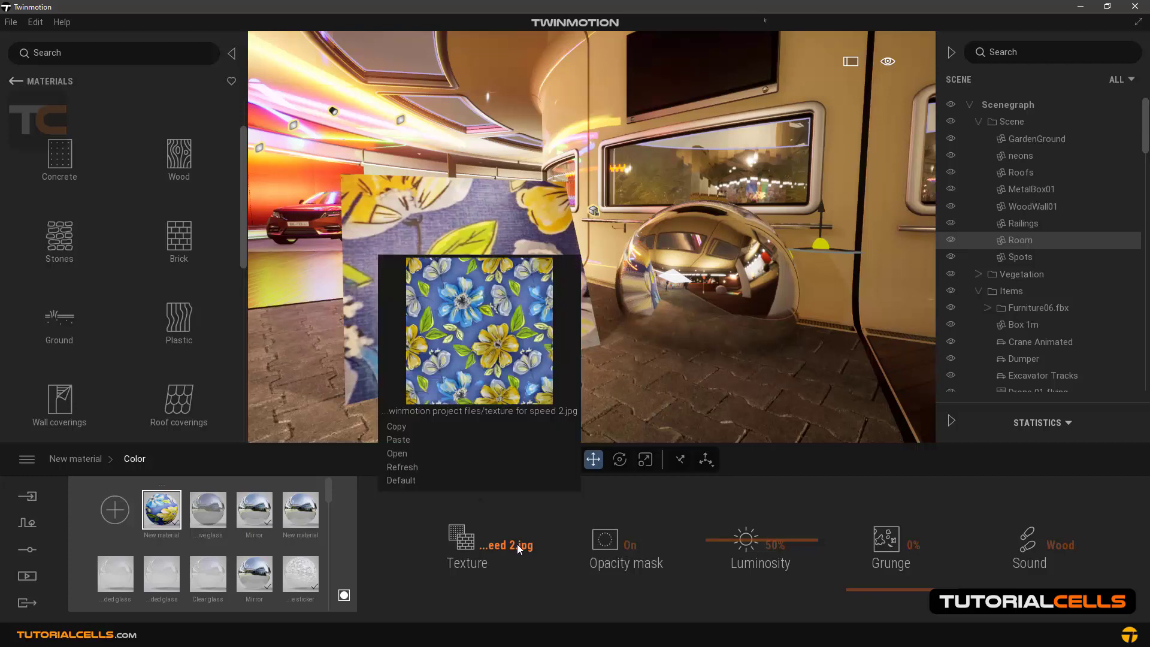
pyautogui.click(398, 453)
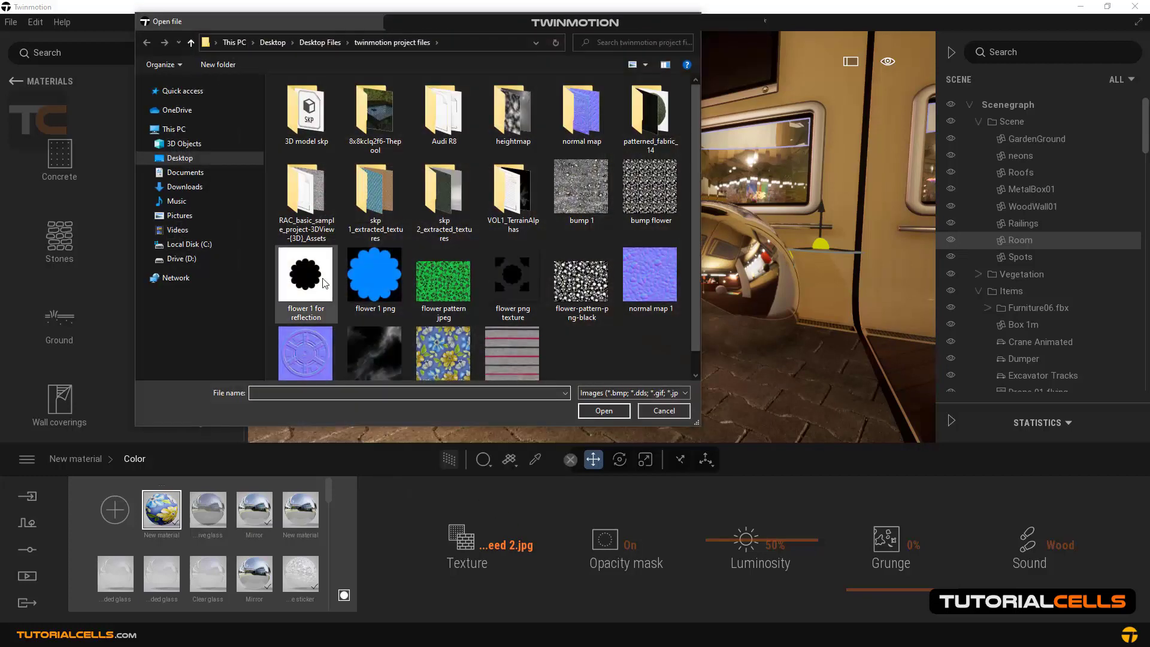
pyautogui.click(360, 271)
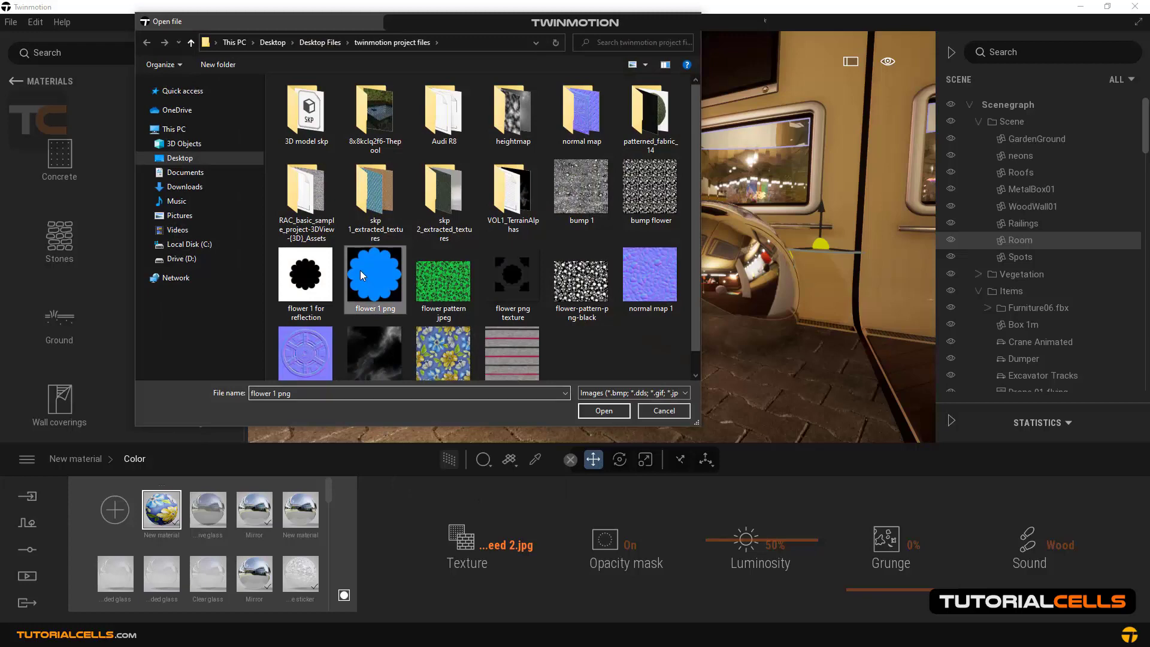
pyautogui.click(590, 411)
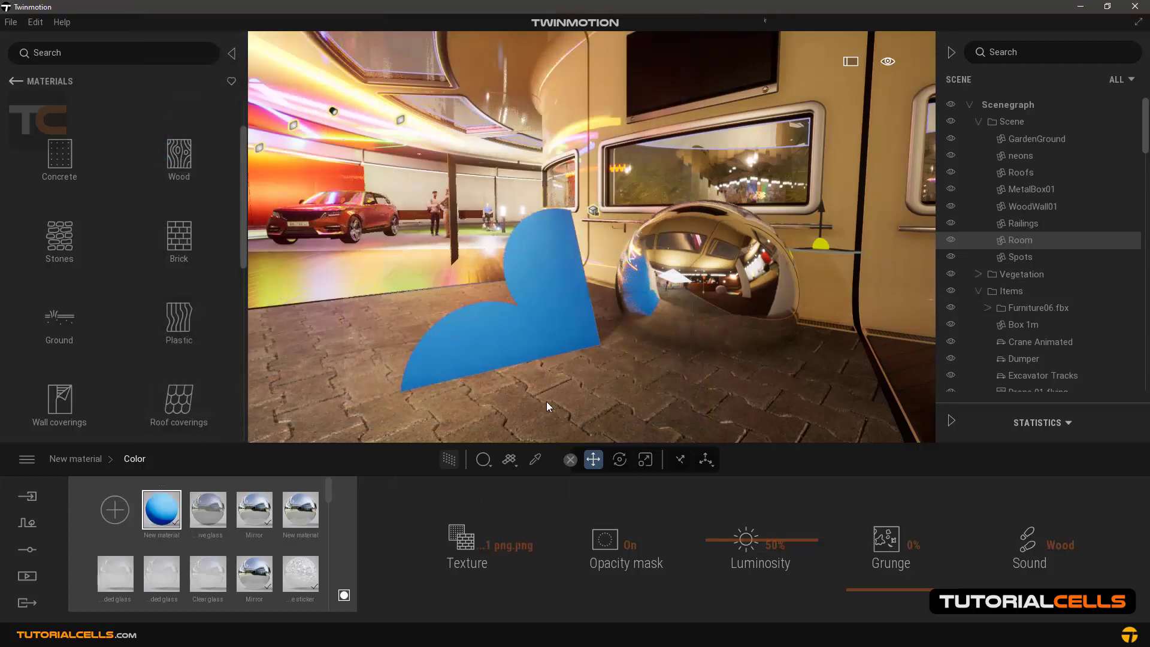
# Set the new material's scale to 0.10 so the flower pattern repeats across the panel.
pyautogui.click(93, 458)
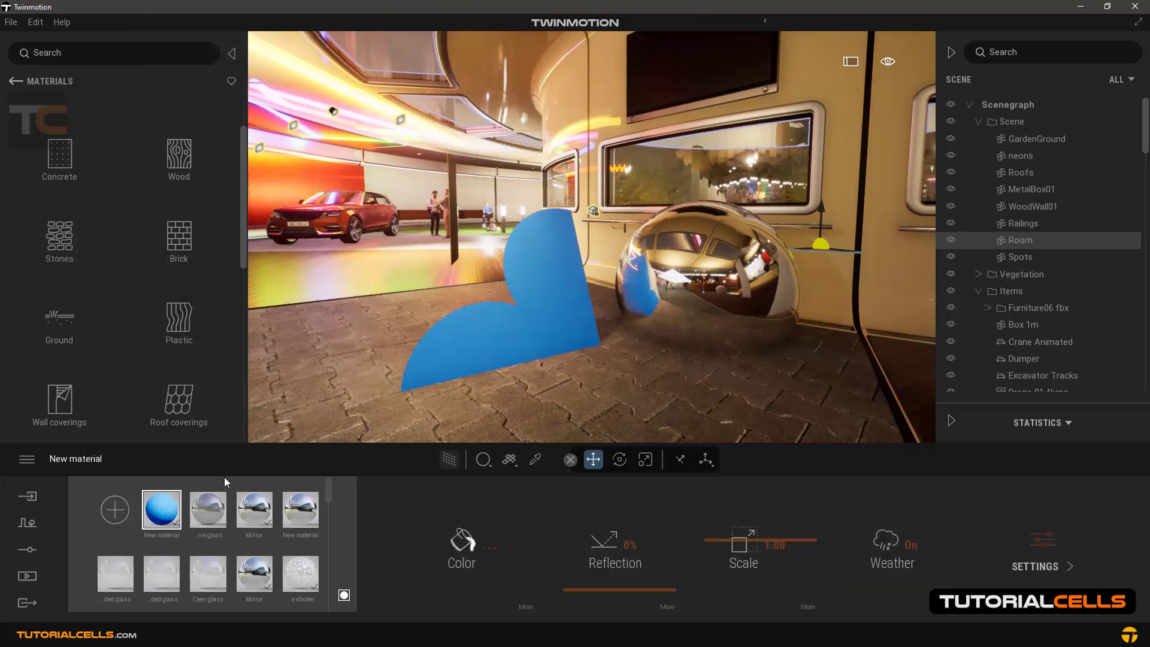
pyautogui.moveTo(711, 541); pyautogui.dragTo(710, 603)
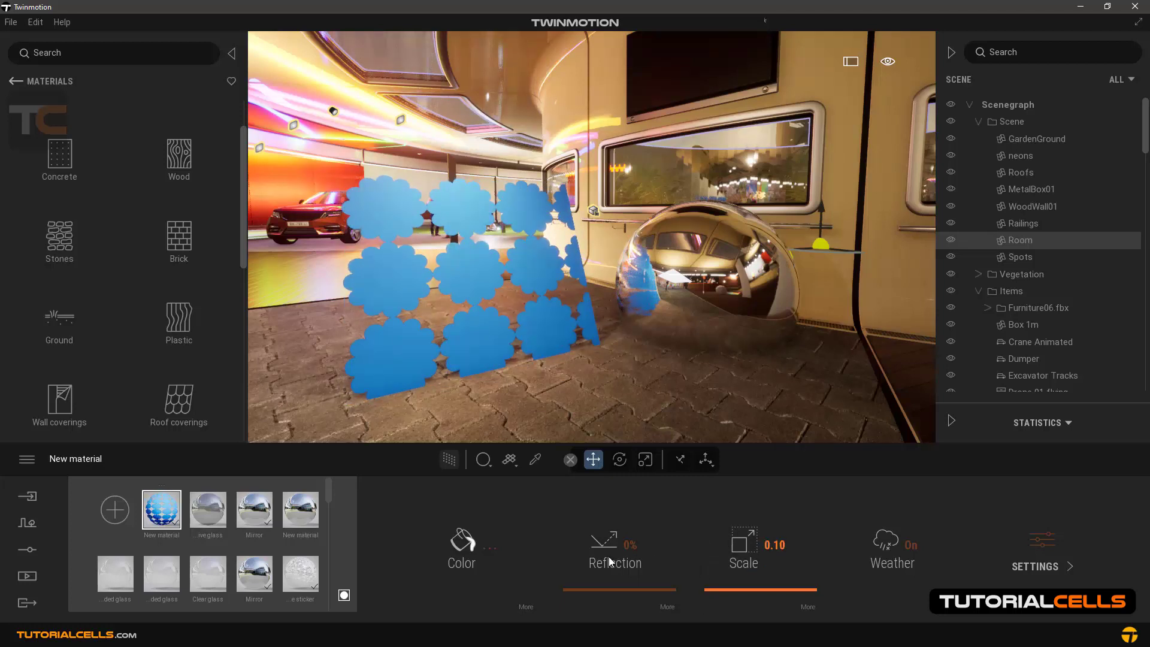
# Turn the opacity mask in the new material's color settings off and back on.
pyautogui.click(526, 606)
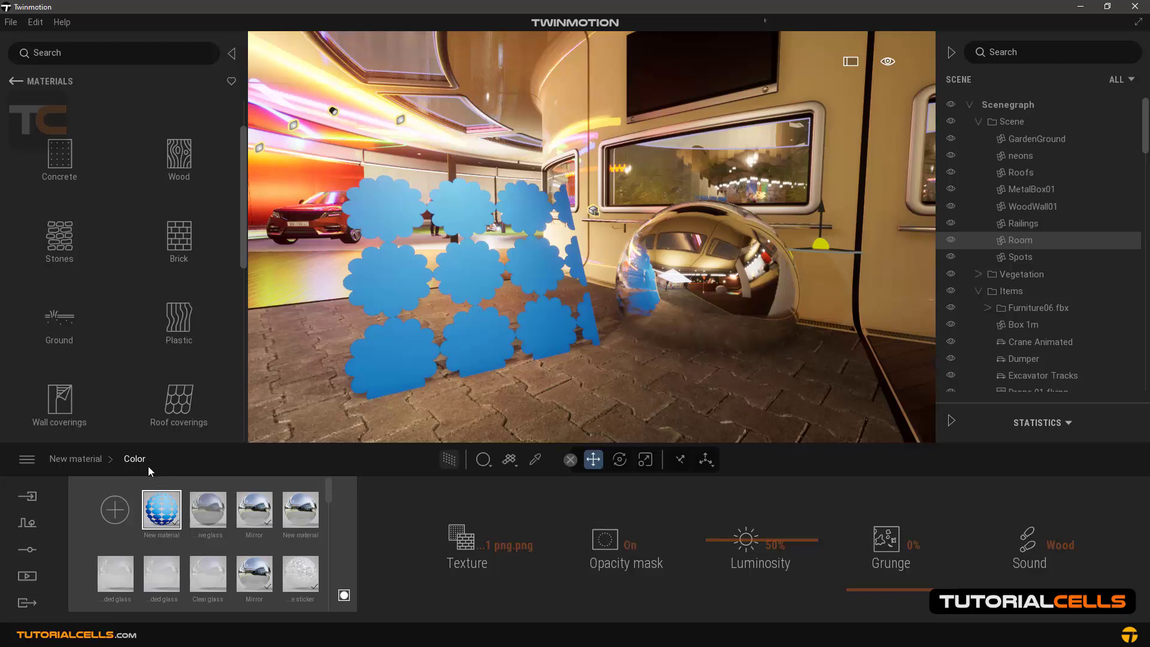
pyautogui.click(628, 545)
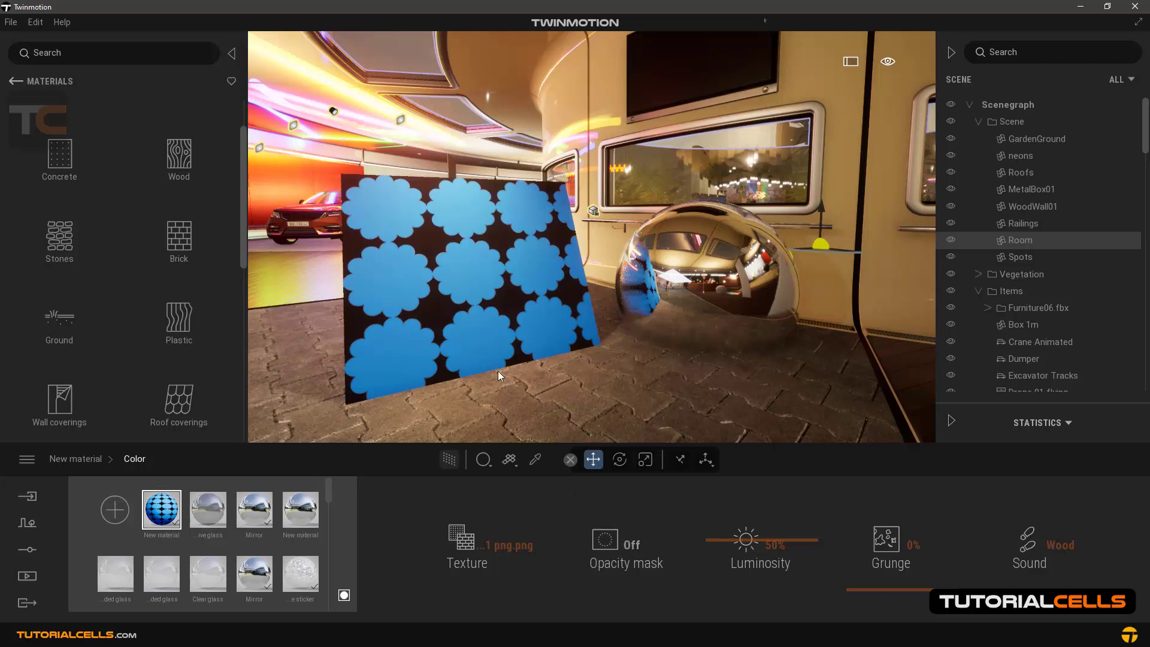
pyautogui.click(631, 544)
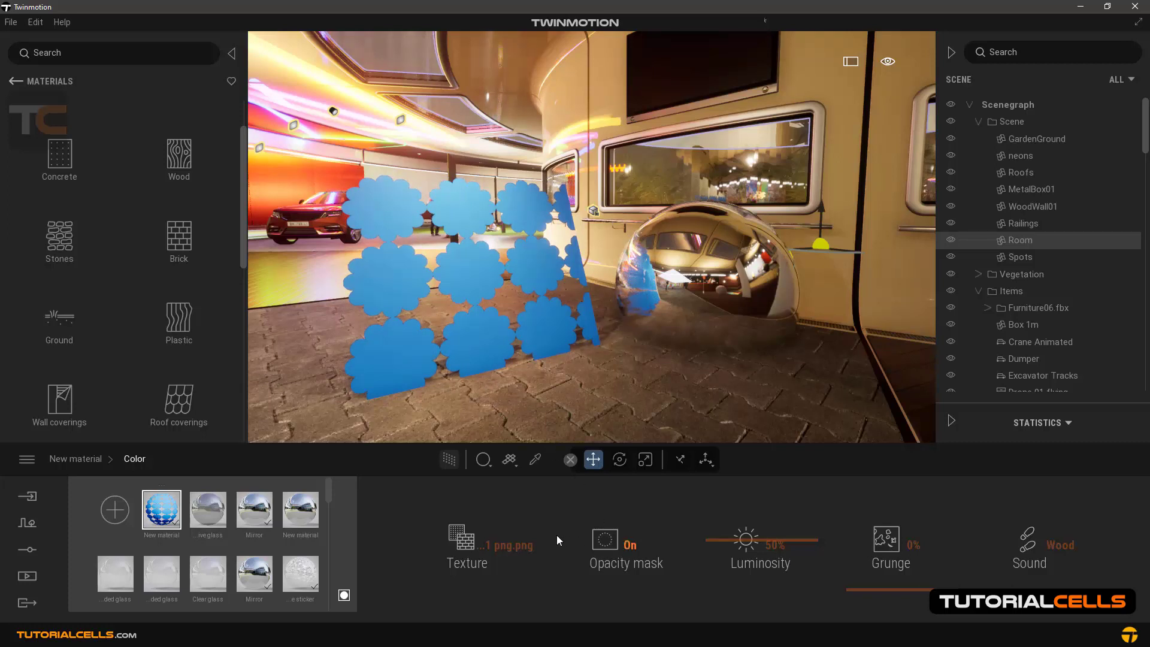
# Replace the new material's color texture with the image "texture for speed 2" from the twinmotion project files folder.
pyautogui.click(519, 546)
pyautogui.click(398, 453)
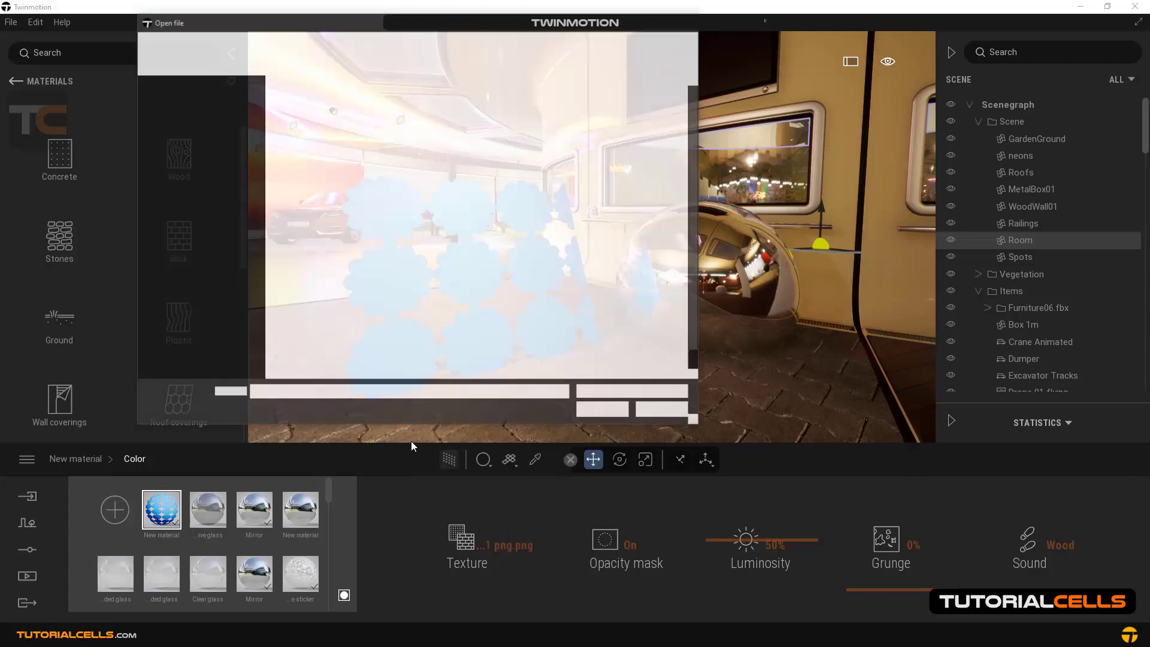
pyautogui.click(509, 333)
pyautogui.click(598, 406)
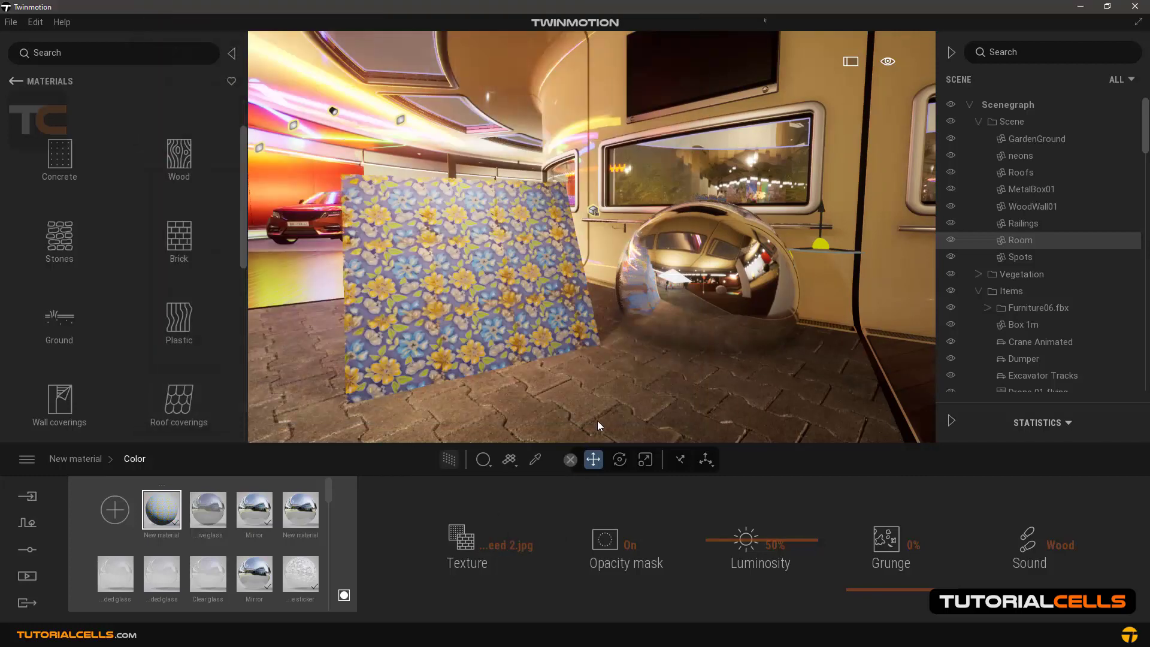
# Try brighter and darker luminosity levels for the new material's color texture, and set it to 39%.
pyautogui.moveTo(718, 542); pyautogui.dragTo(719, 481)
pyautogui.moveTo(729, 530); pyautogui.dragTo(734, 580)
pyautogui.moveTo(738, 511)
pyautogui.mouseDown()
pyautogui.moveTo(741, 469)
pyautogui.moveTo(743, 488)
pyautogui.mouseUp()
pyautogui.moveTo(737, 539); pyautogui.dragTo(739, 552)
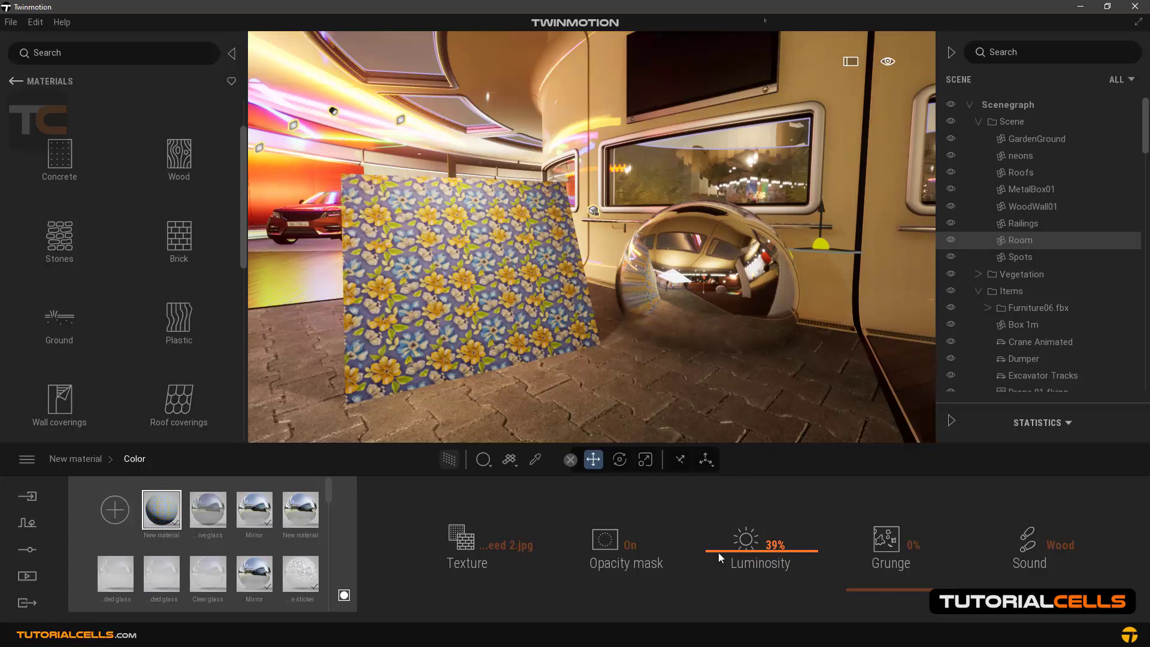
# Reset the new material's color texture to its default.
pyautogui.click(519, 547)
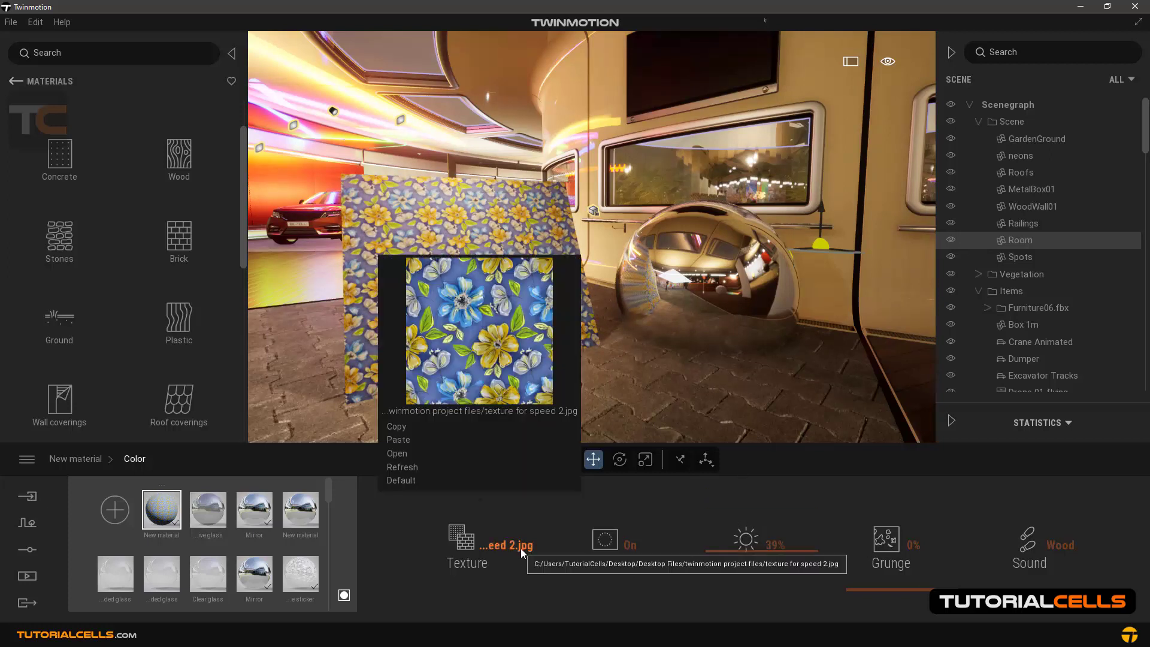
pyautogui.click(407, 480)
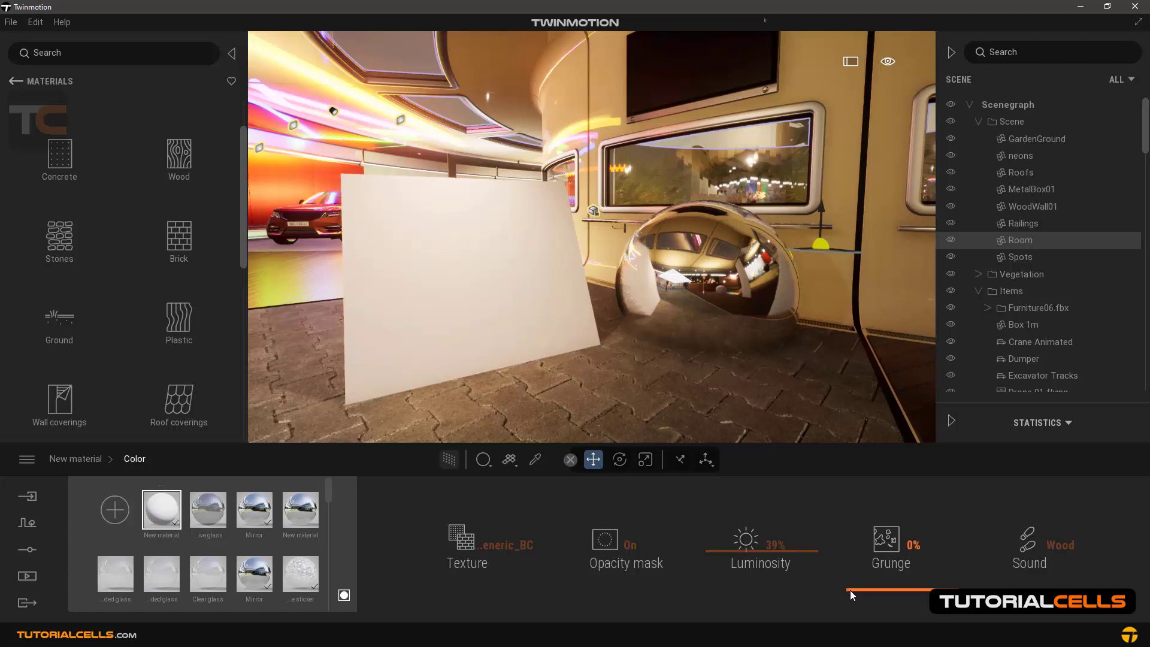
# Create another new material and rename it "my mat 2".
pyautogui.click(114, 510)
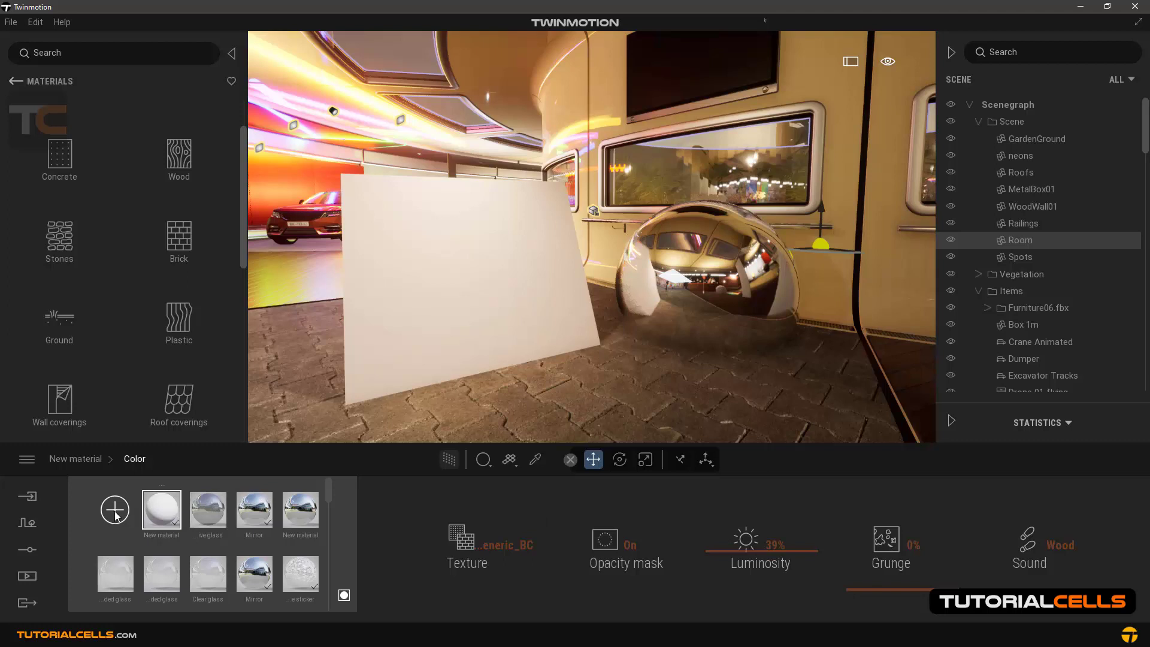
pyautogui.rightClick(162, 525)
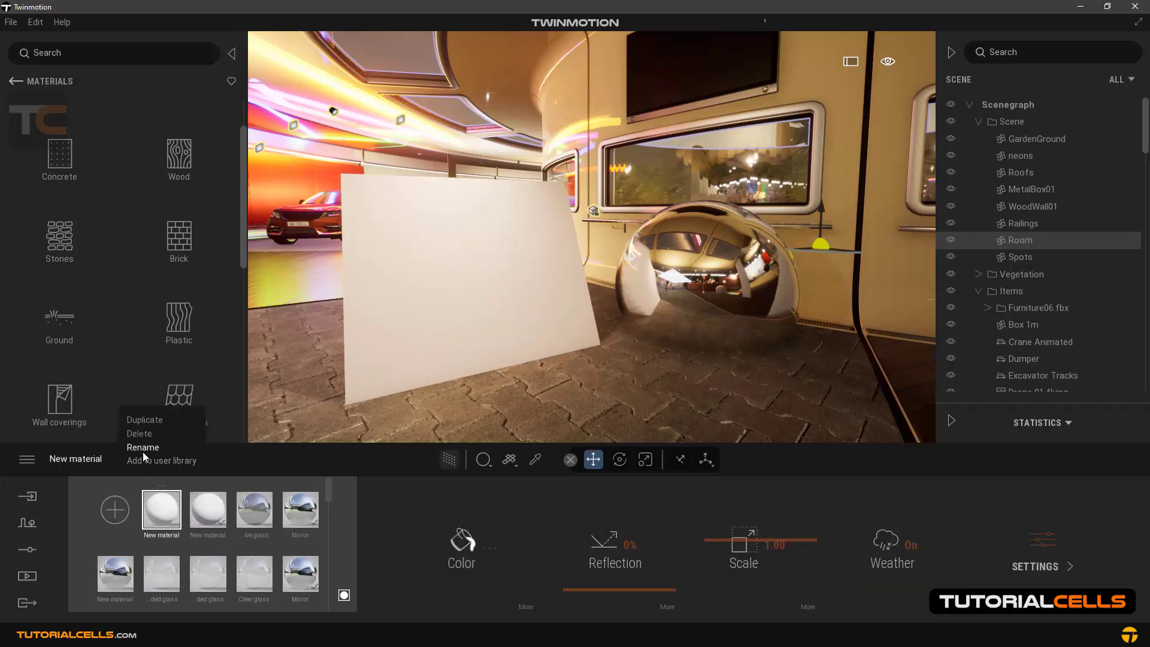
pyautogui.click(162, 451)
pyautogui.write('my')
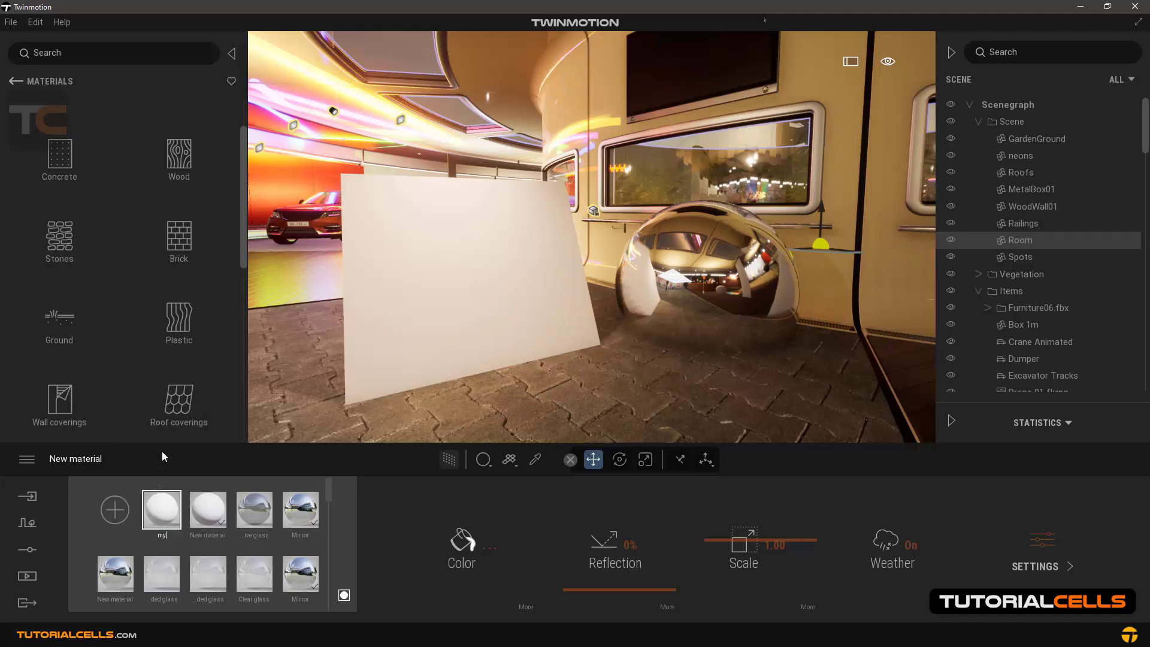
pyautogui.write(' mat 2')
pyautogui.press('Return')
# Apply my mat 2 to the sphere and set its reflection to 100%.
pyautogui.moveTo(161, 509); pyautogui.dragTo(711, 284)
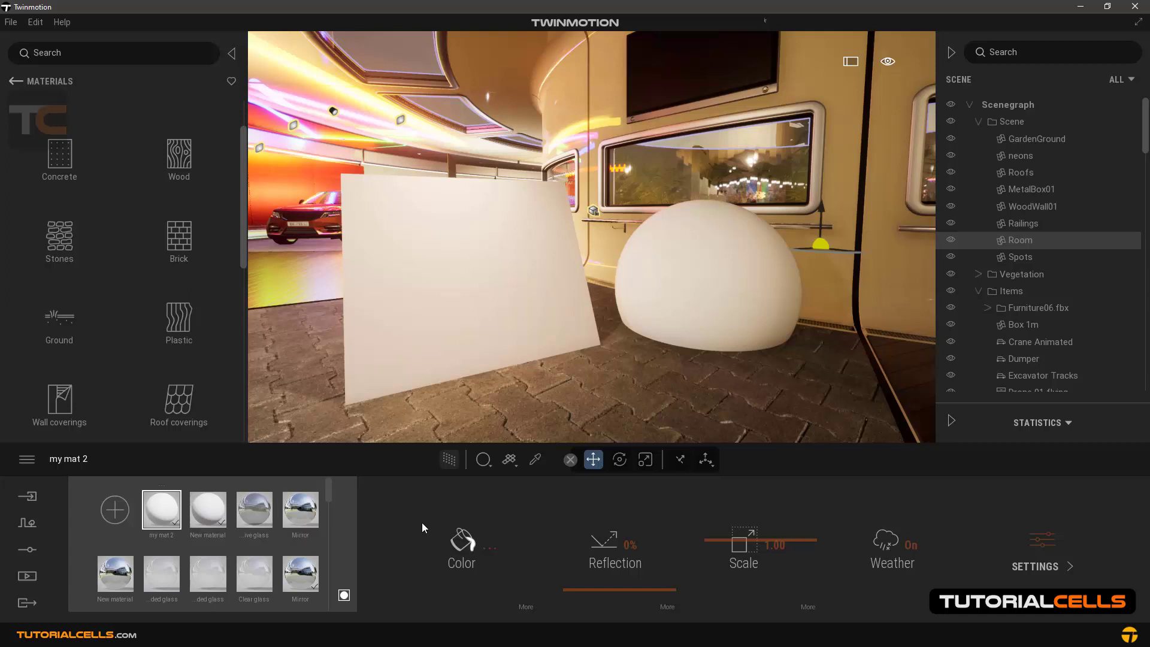
pyautogui.moveTo(575, 587); pyautogui.dragTo(603, 473)
pyautogui.scroll(2, 750, 297)
pyautogui.moveTo(750, 297); pyautogui.dragTo(758, 307, button='right')
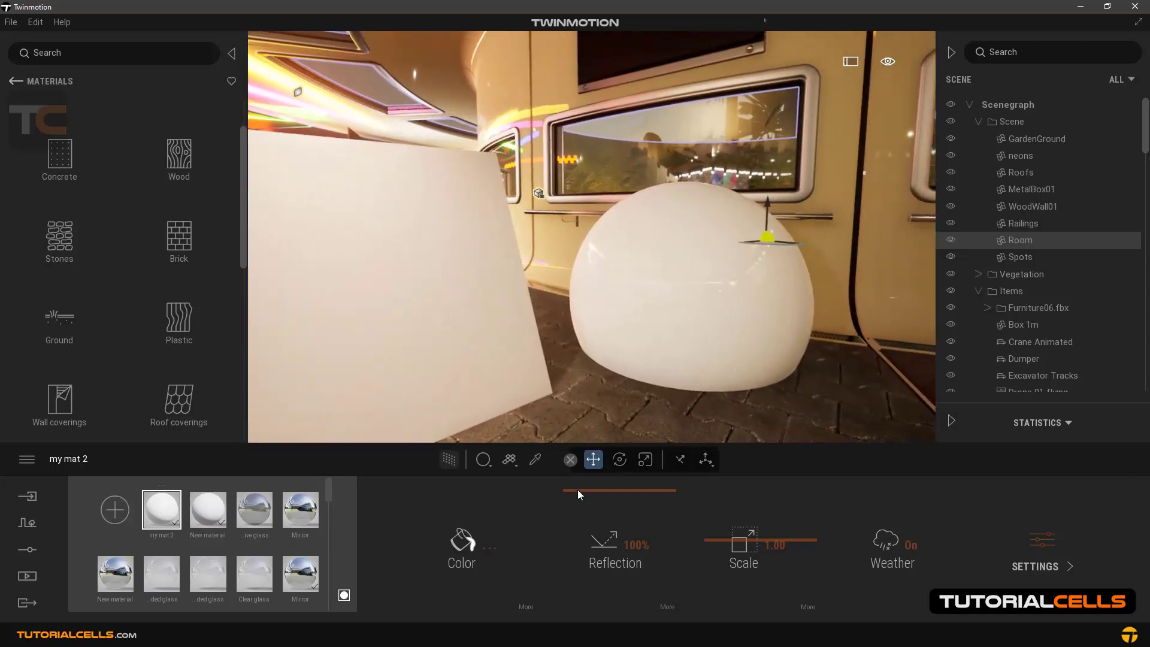
pyautogui.moveTo(578, 490); pyautogui.dragTo(584, 518)
pyautogui.moveTo(585, 526); pyautogui.dragTo(599, 501)
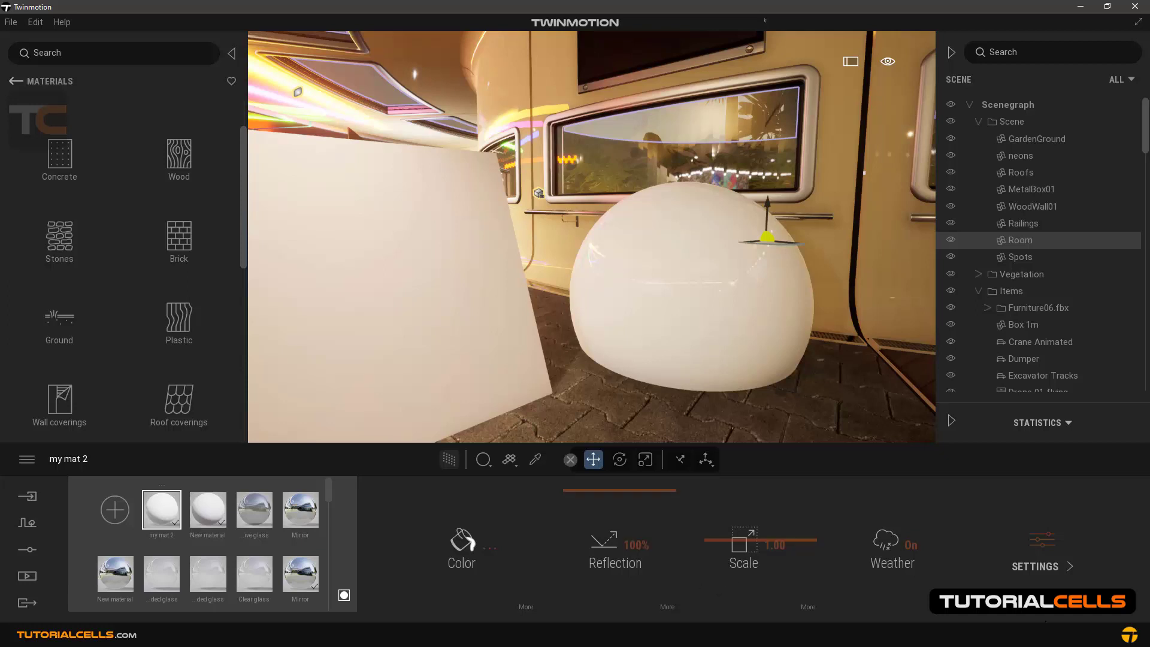
# Turn on metalness for my mat 2 and test its reflection, leaving it at 100%.
pyautogui.click(1042, 541)
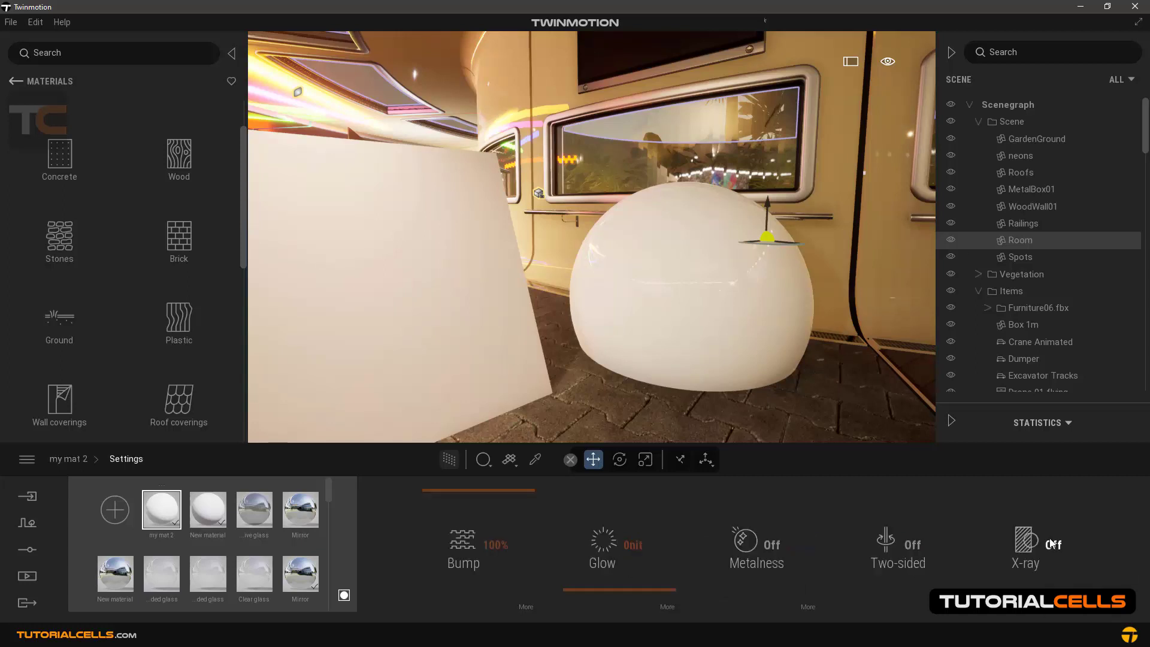
pyautogui.click(770, 545)
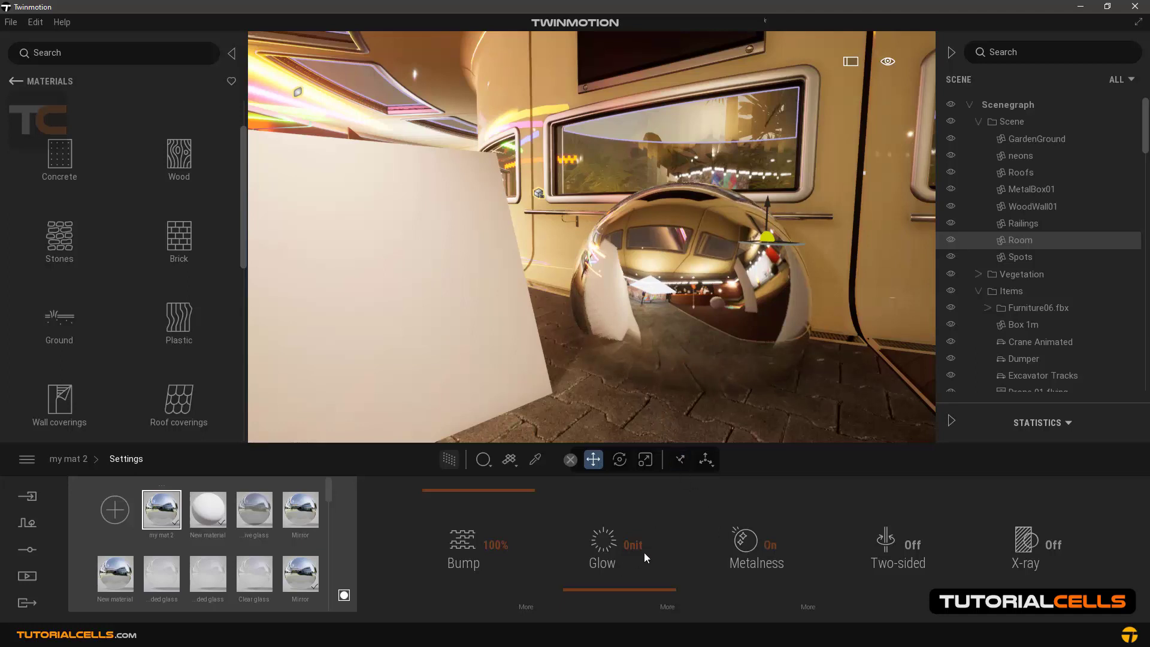
pyautogui.click(86, 463)
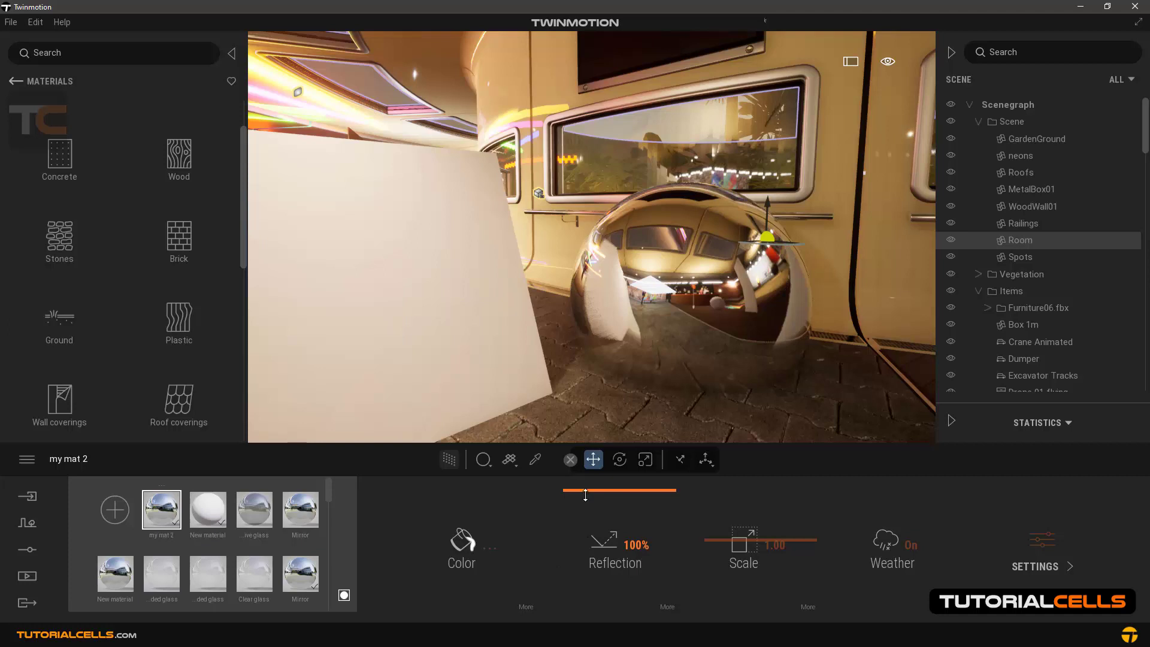
pyautogui.moveTo(584, 489)
pyautogui.mouseDown()
pyautogui.moveTo(585, 548)
pyautogui.moveTo(589, 483)
pyautogui.mouseUp()
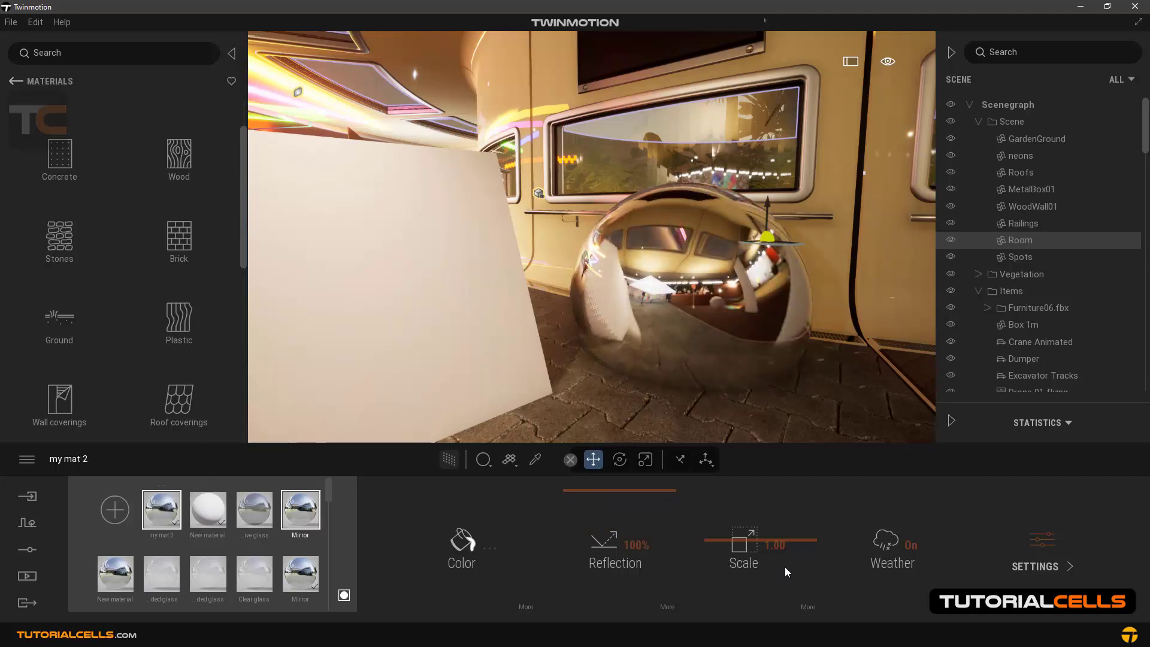
# Load the image "flower 1 for reflection" from the twinmotion project files folder as my mat 2's metalness texture.
pyautogui.click(1027, 545)
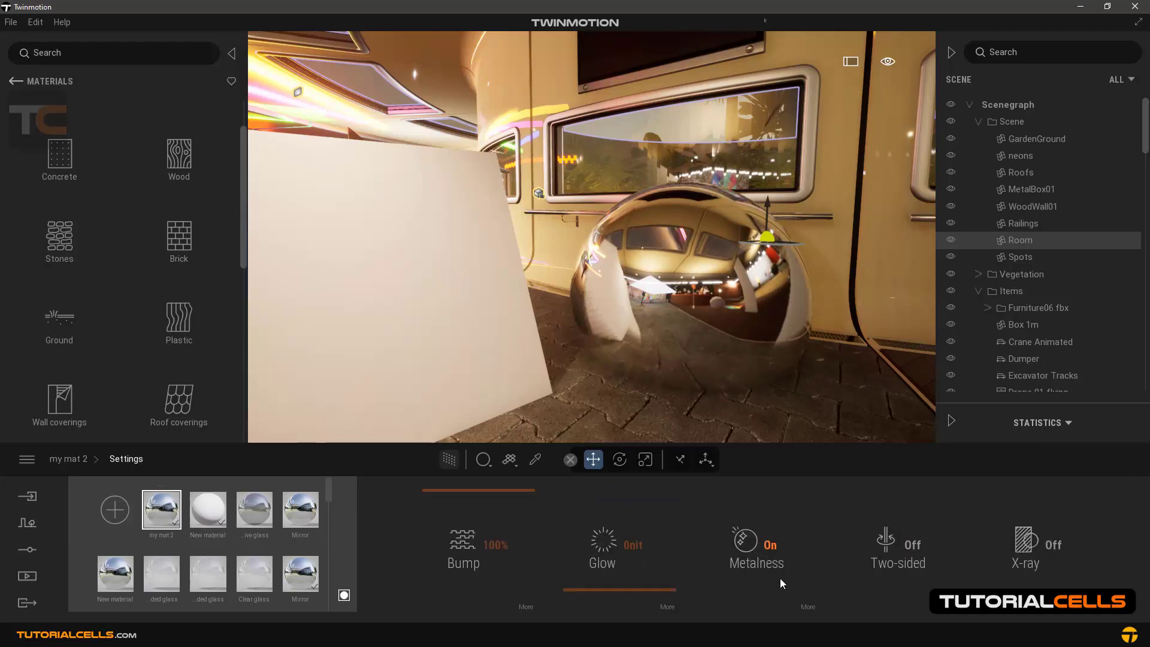
pyautogui.click(806, 606)
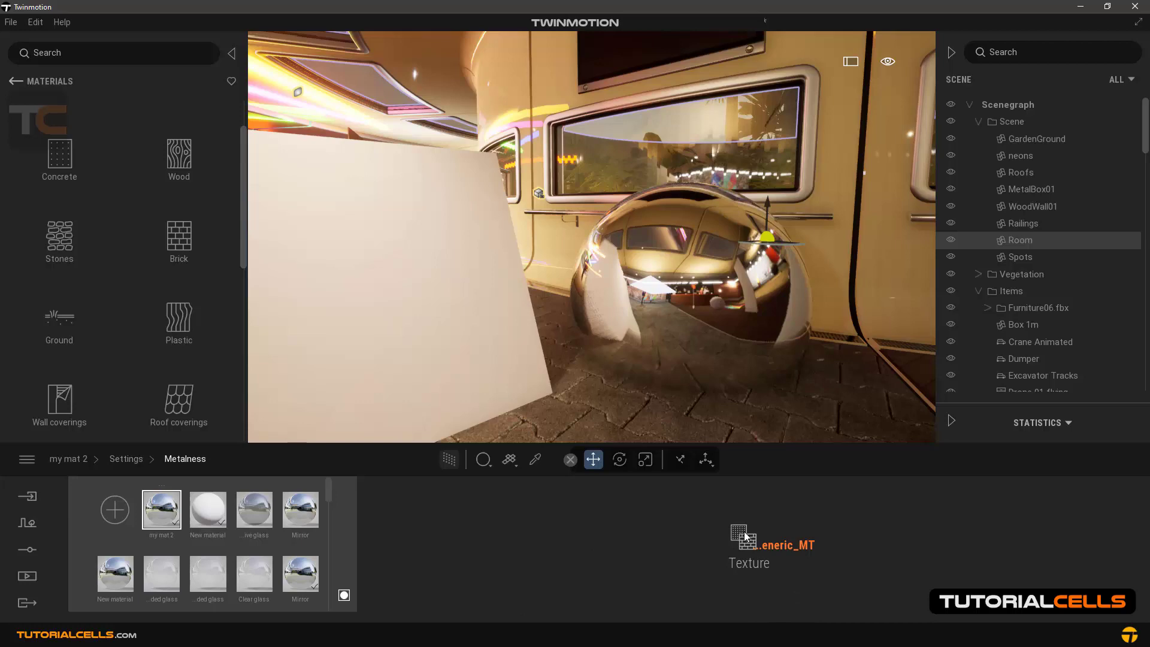
pyautogui.rightClick(771, 545)
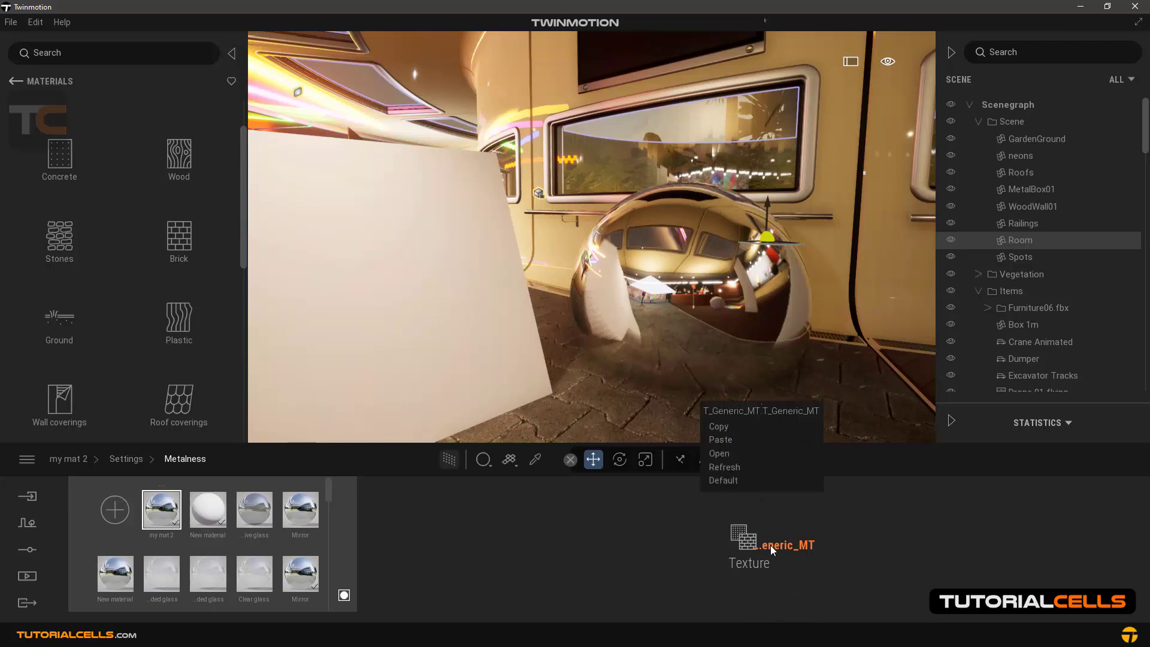
pyautogui.click(719, 453)
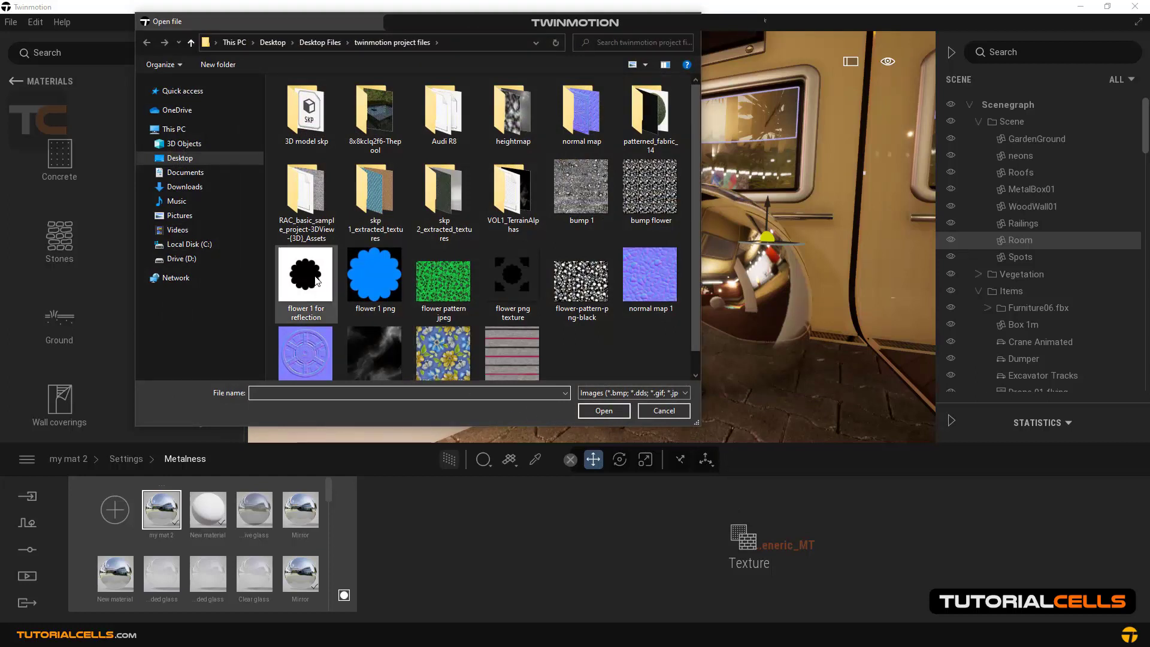
pyautogui.click(314, 280)
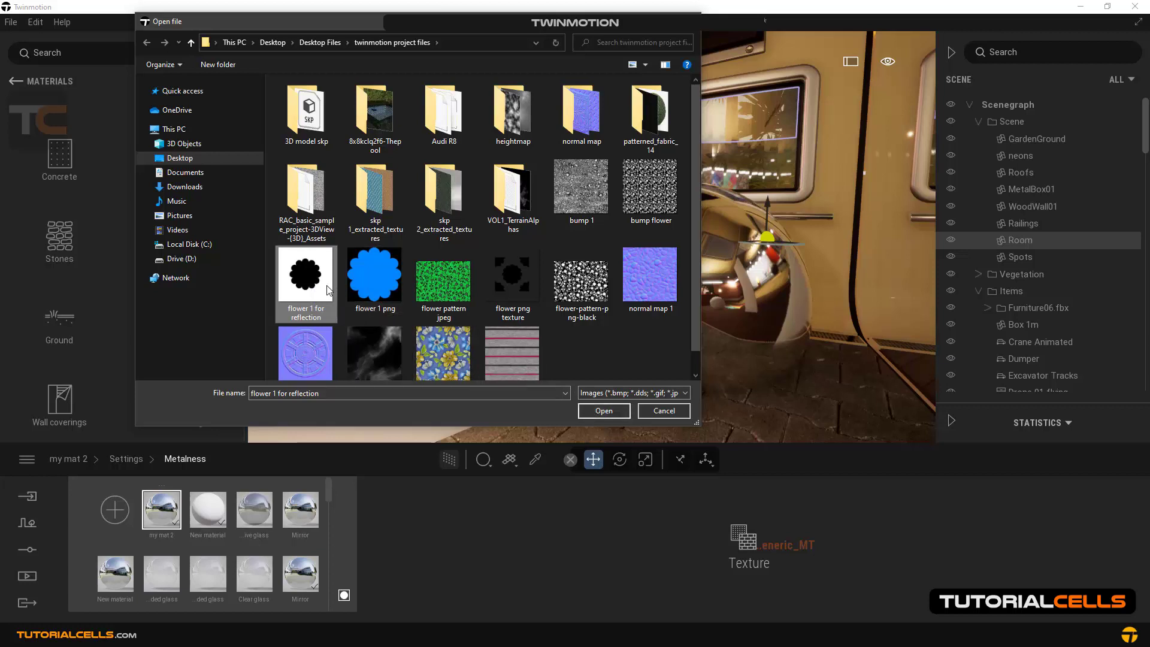
pyautogui.click(589, 412)
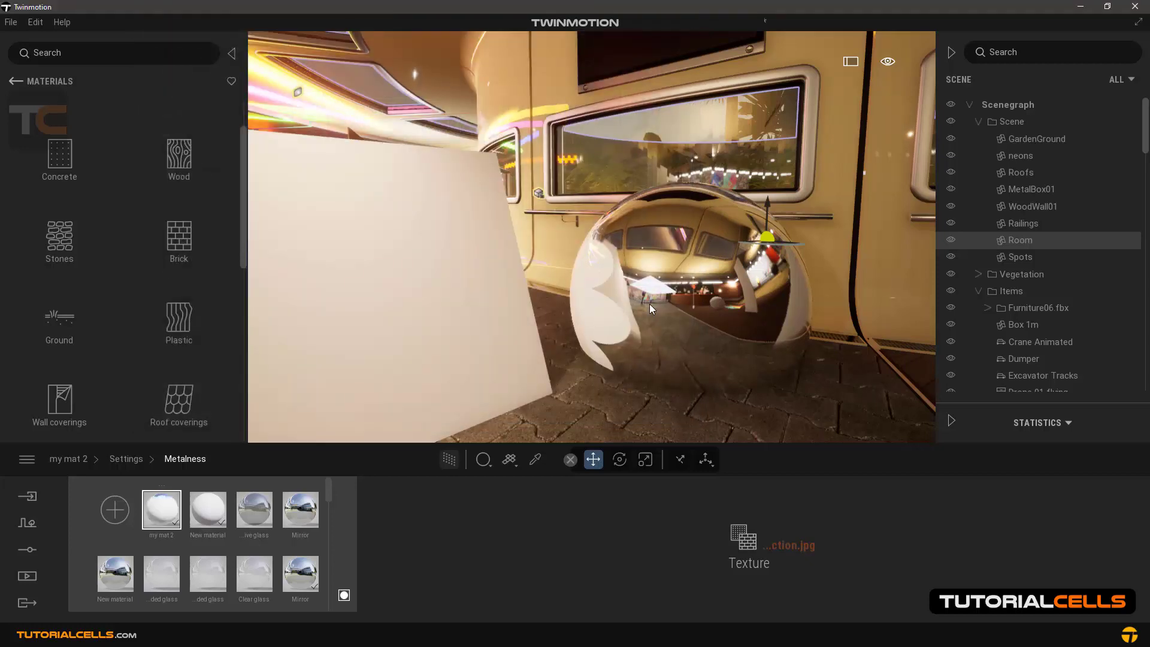
# Set the scale of my mat 2 to 0.10.
pyautogui.click(126, 459)
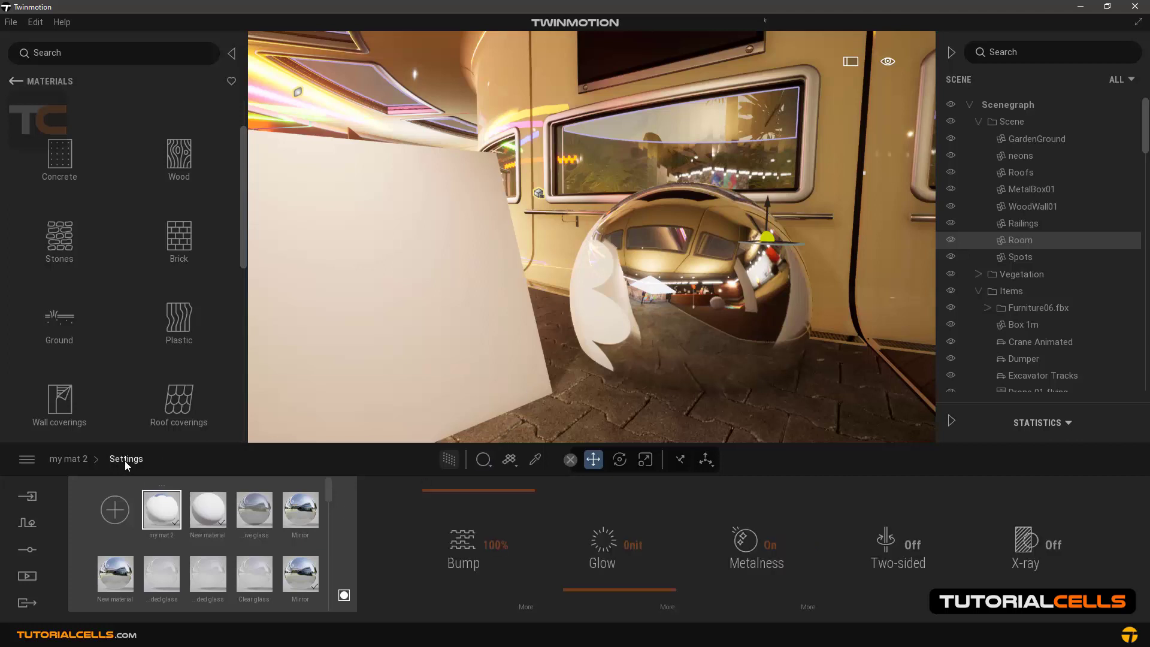
pyautogui.click(69, 461)
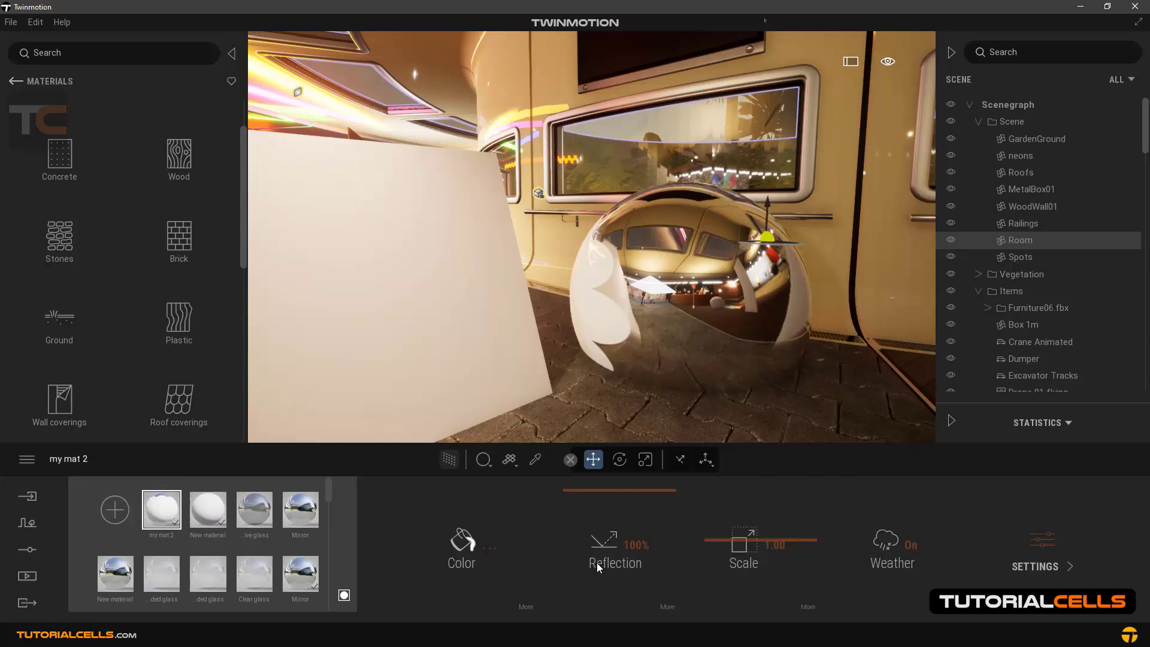
pyautogui.moveTo(710, 549); pyautogui.dragTo(710, 606)
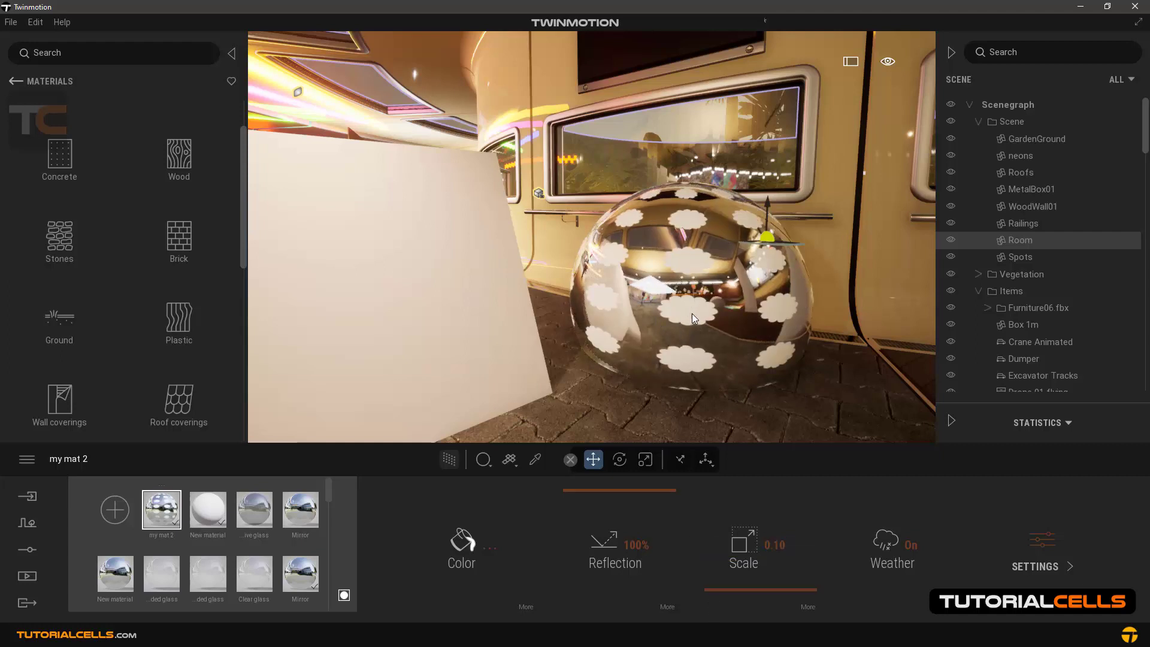
# Reset my mat 2's metalness texture to its default and return to the material's general settings.
pyautogui.click(1059, 569)
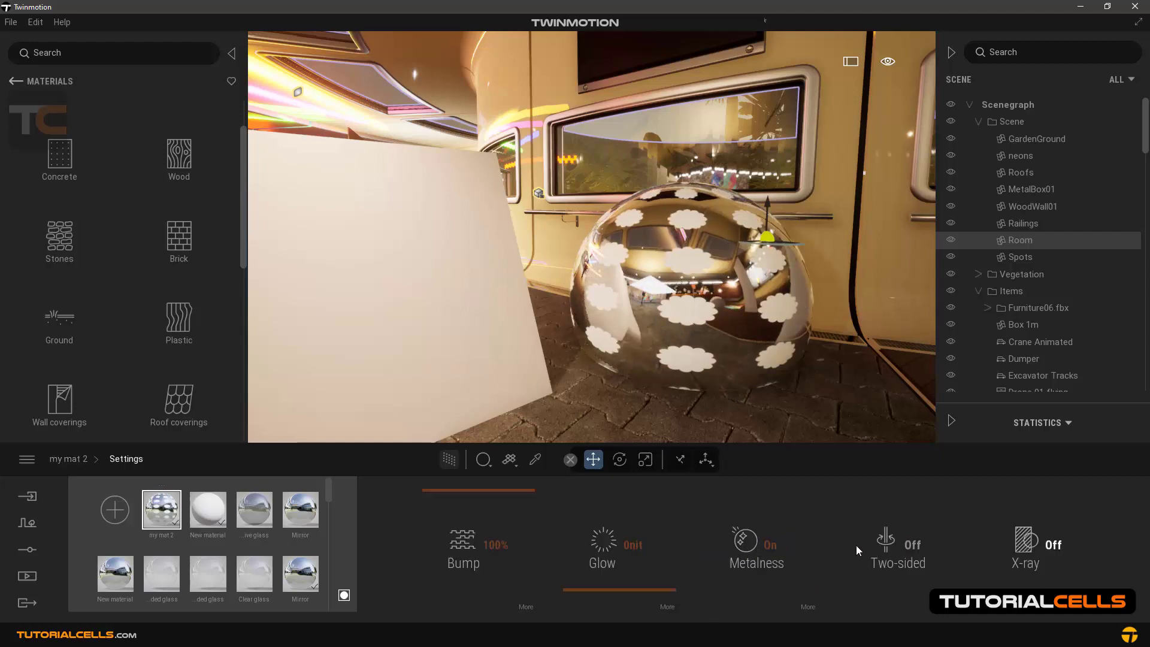
pyautogui.click(798, 596)
pyautogui.click(779, 543)
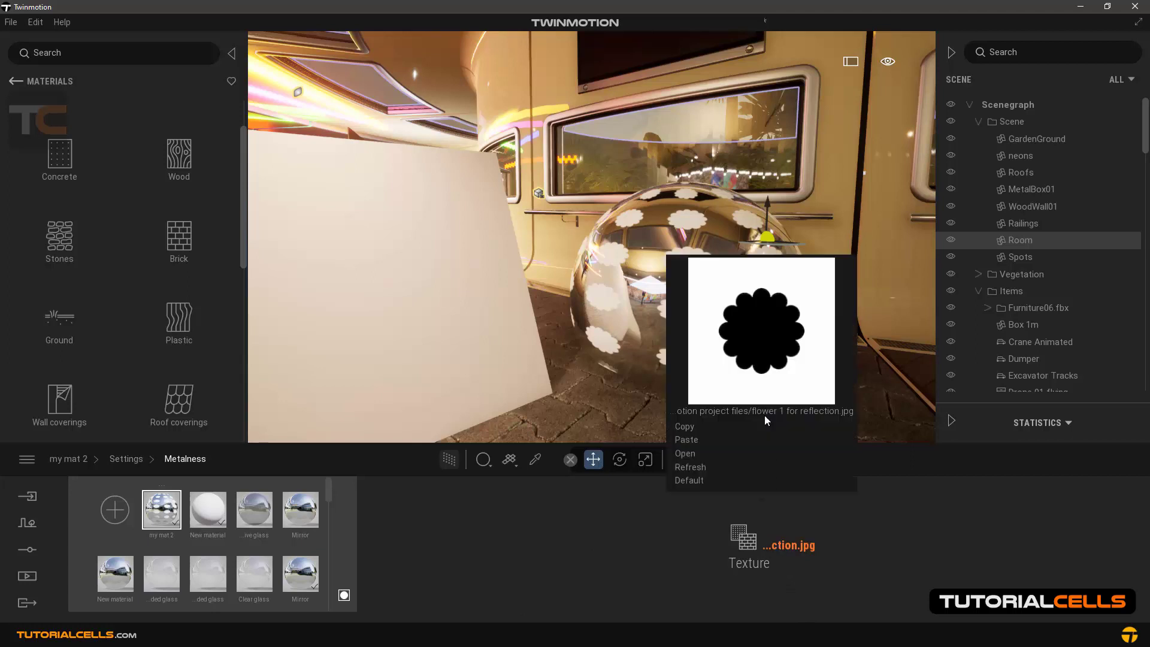
pyautogui.click(603, 294)
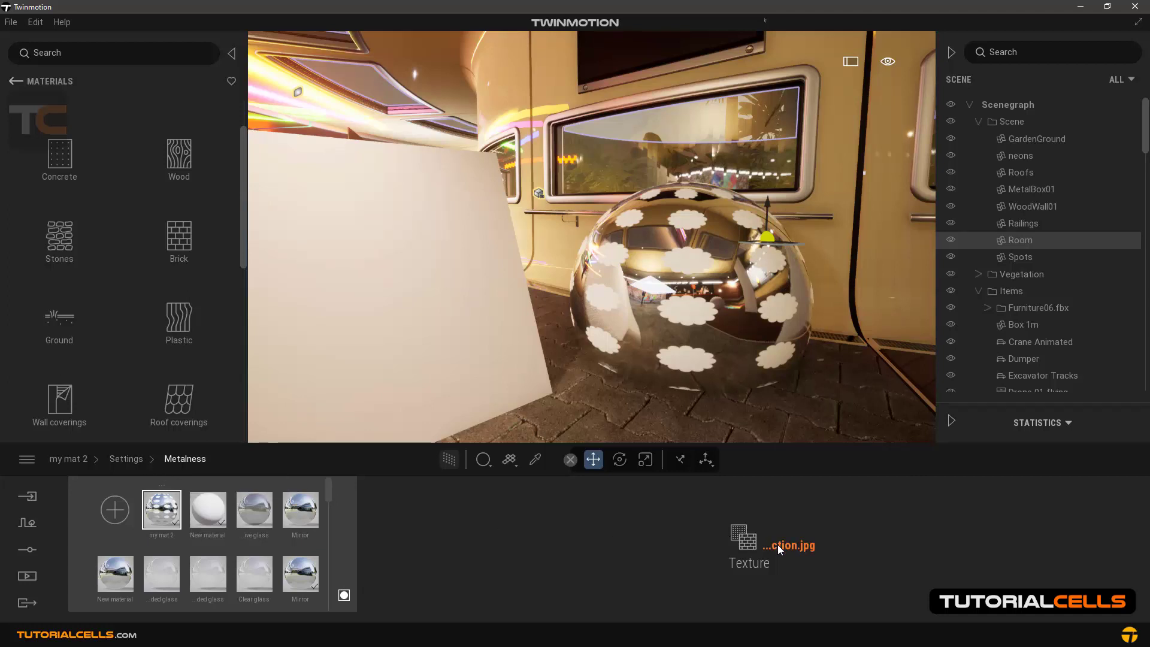
pyautogui.moveTo(777, 545)
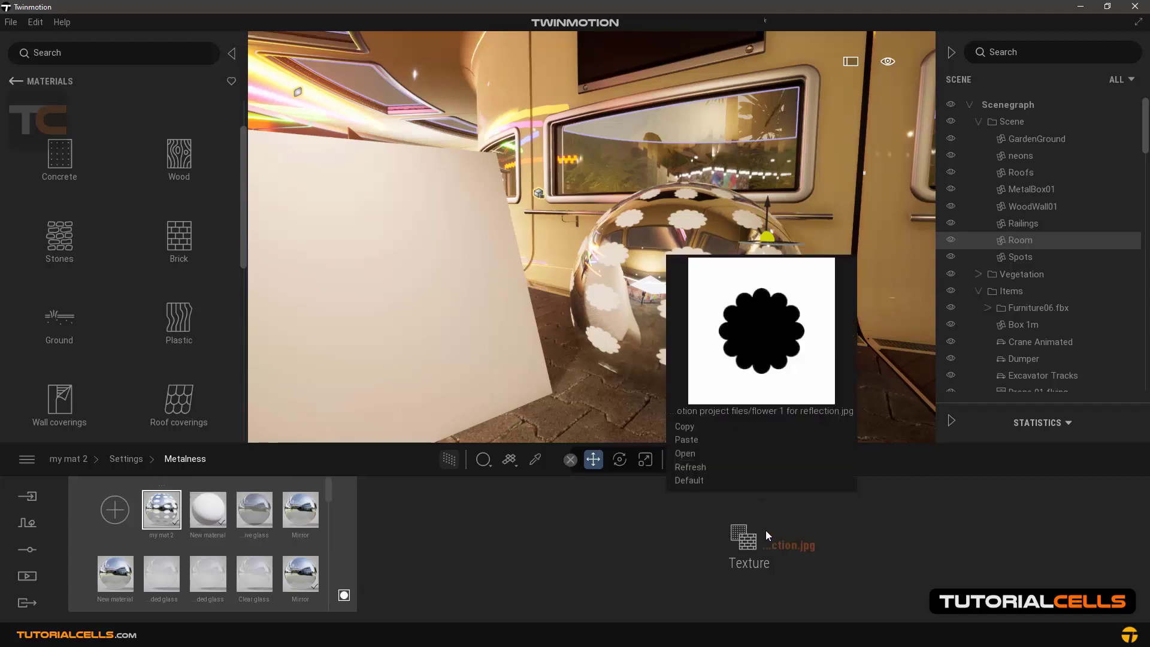
pyautogui.click(689, 481)
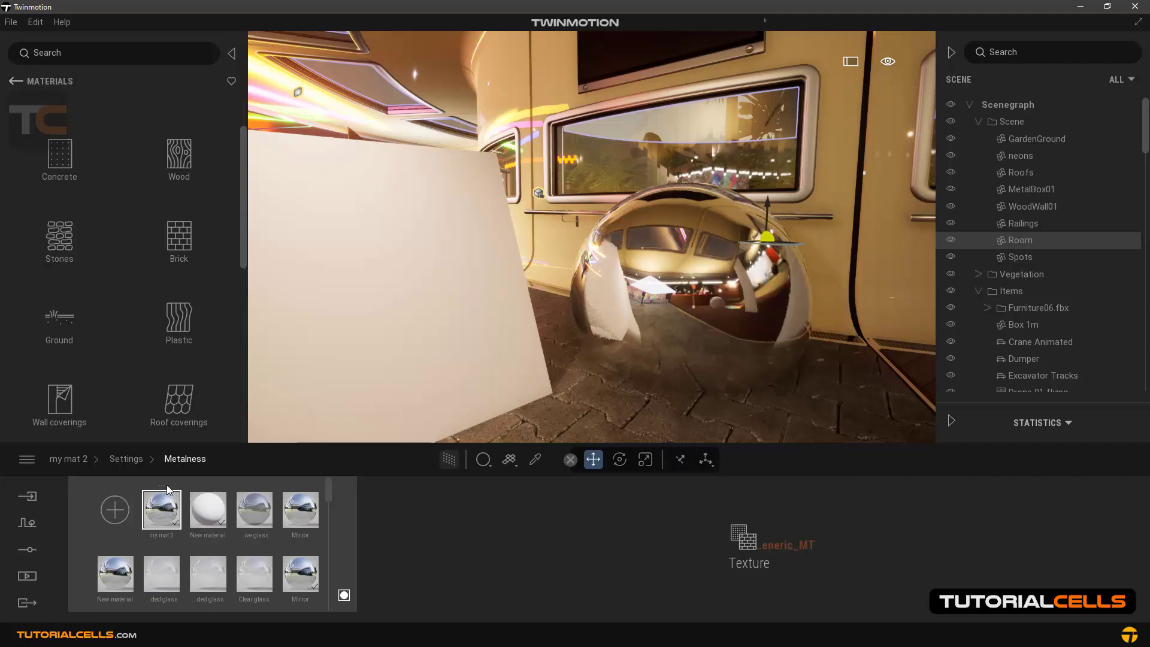
pyautogui.click(116, 459)
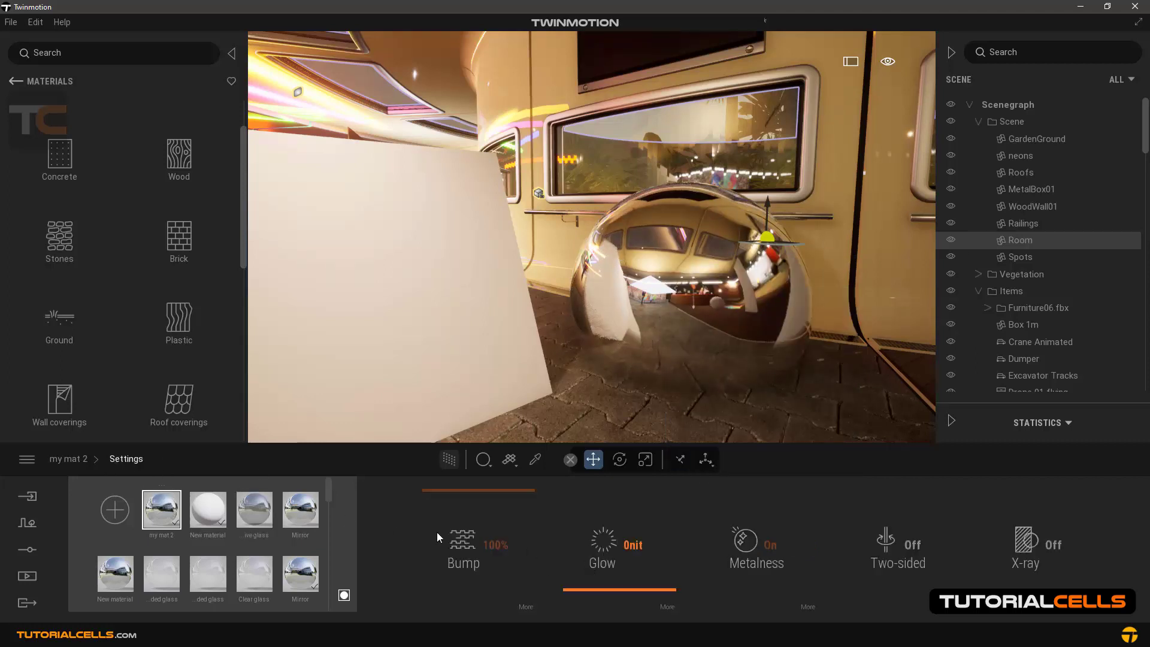
pyautogui.click(70, 463)
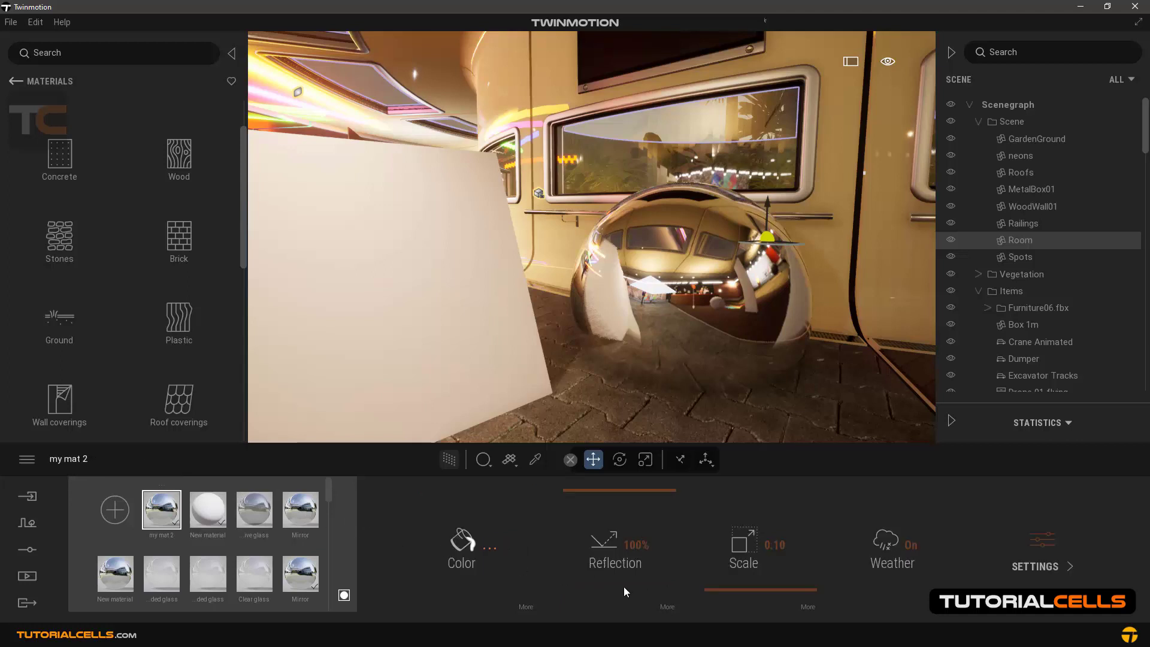
pyautogui.click(666, 606)
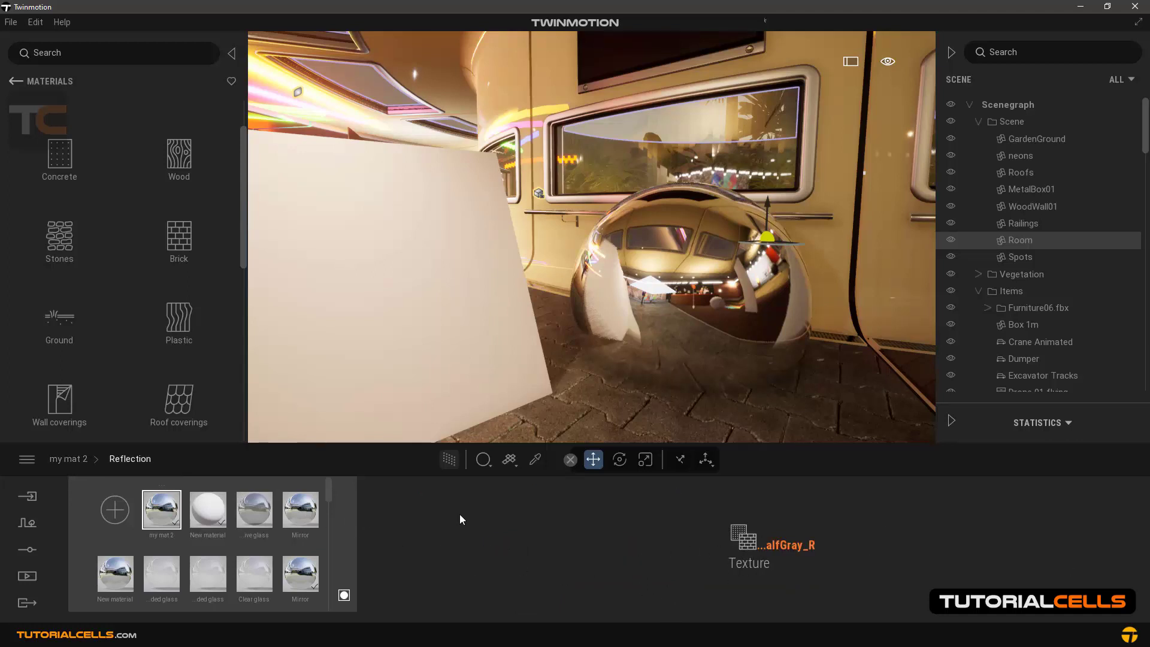
pyautogui.click(69, 459)
# Pick the white panel's material from the scene and load the image "texture for speed 2" as its color texture.
pyautogui.scroll(5, 392, 377)
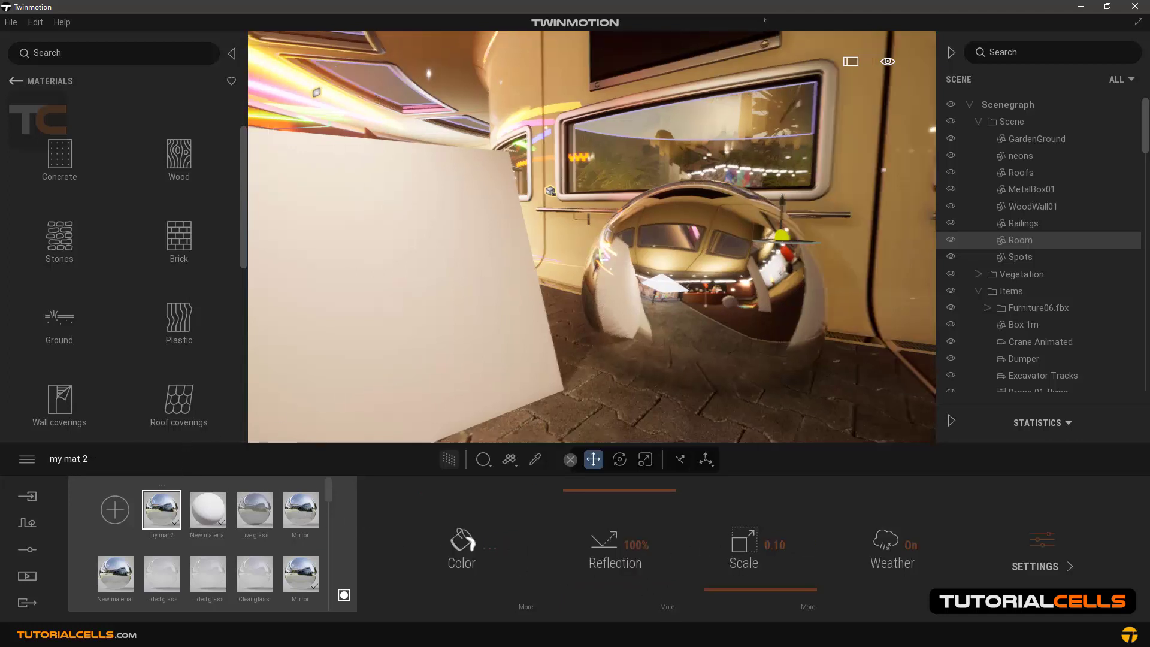
pyautogui.moveTo(392, 376); pyautogui.dragTo(397, 370, button='right')
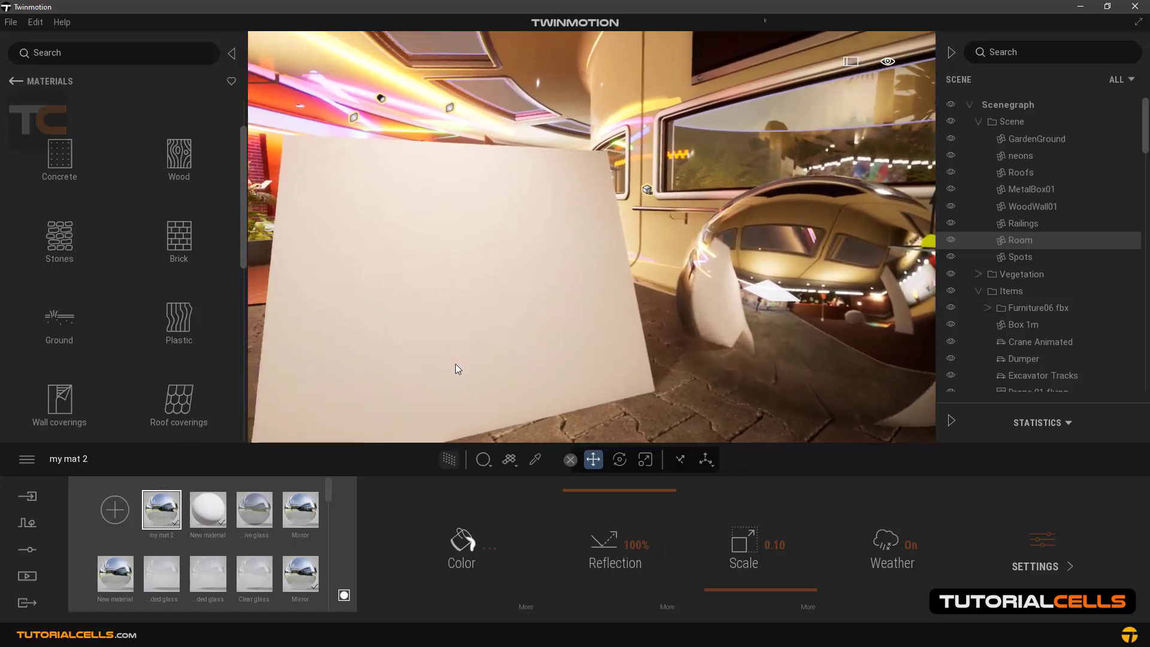
pyautogui.click(535, 459)
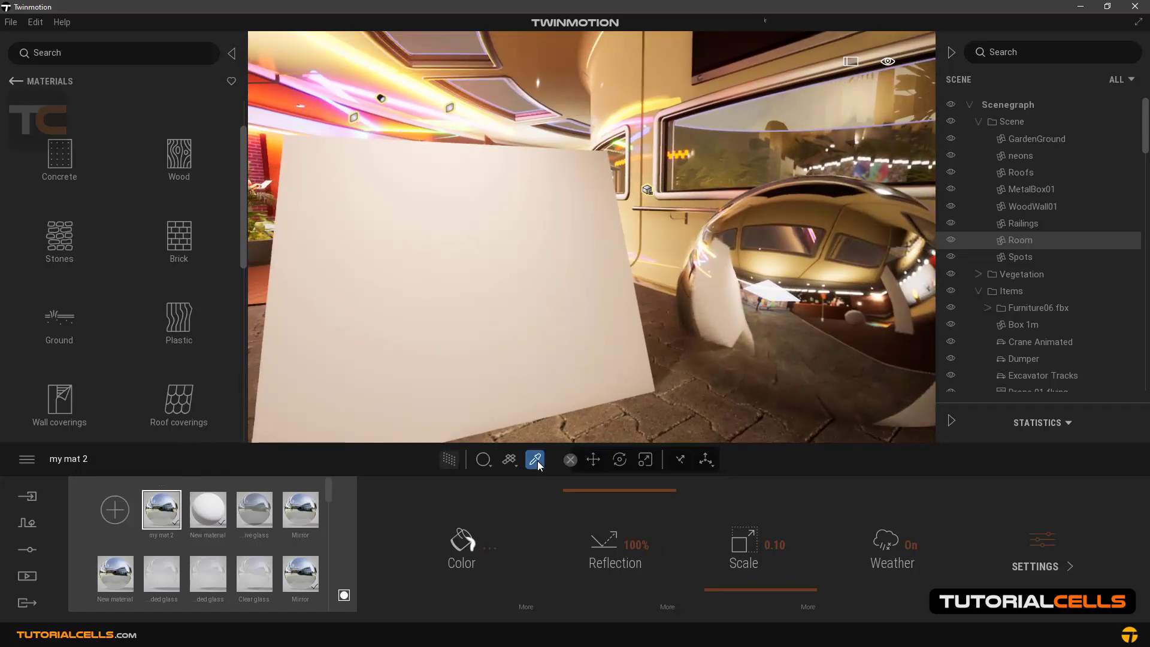
pyautogui.click(476, 372)
pyautogui.click(523, 602)
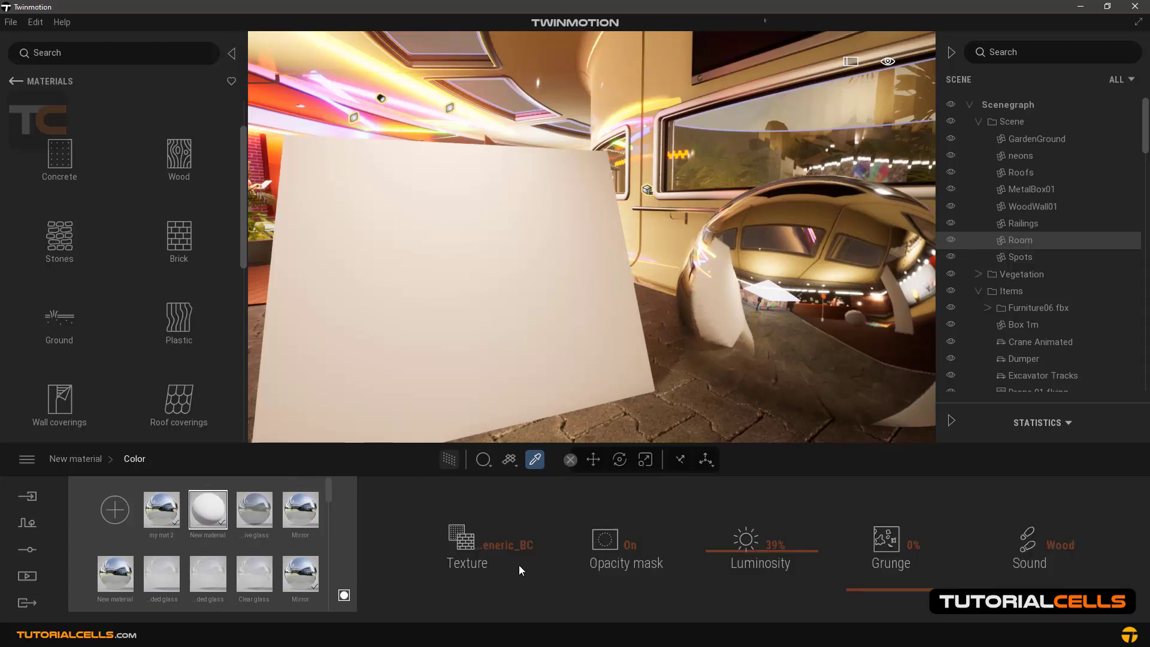
pyautogui.rightClick(516, 545)
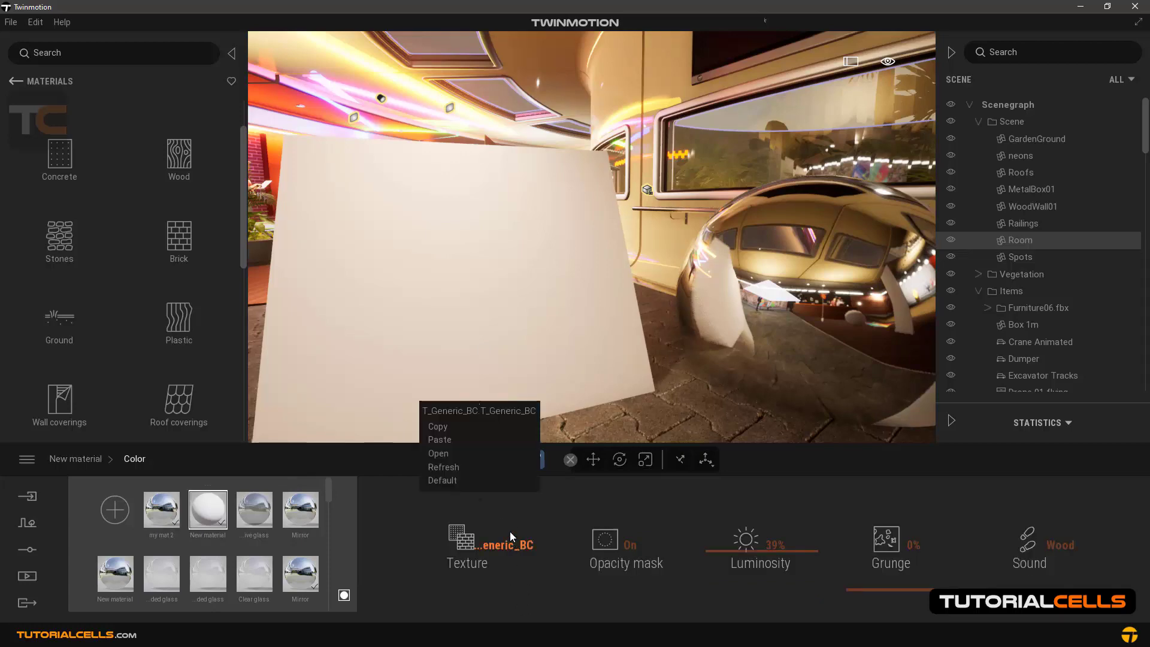
pyautogui.click(443, 454)
pyautogui.click(441, 357)
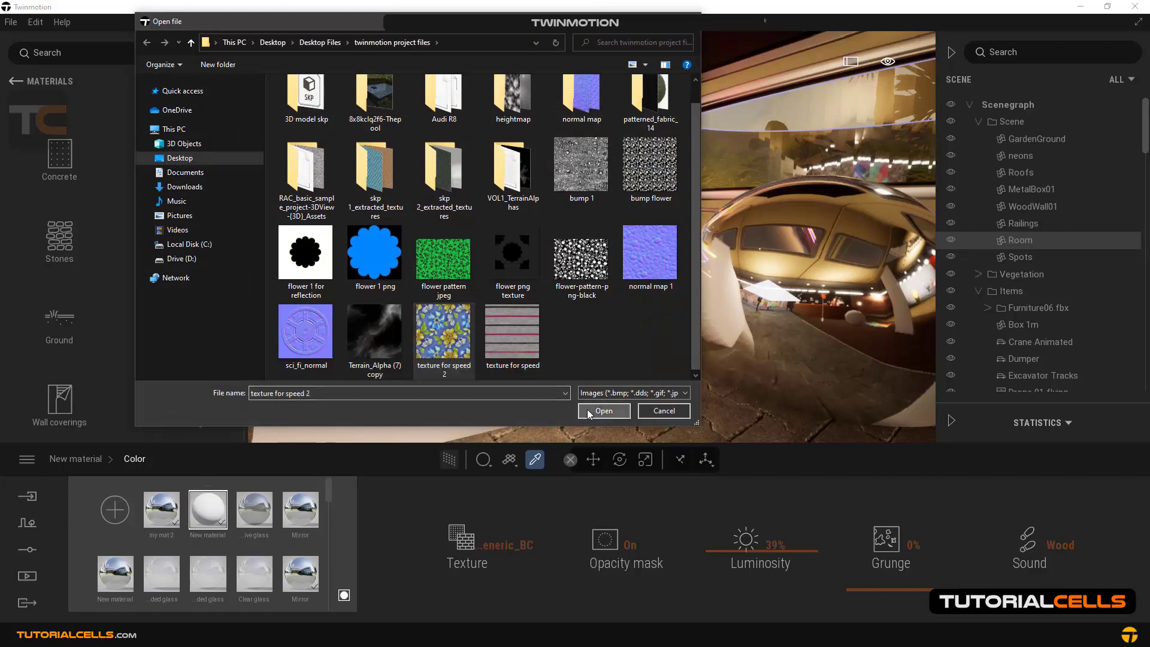
pyautogui.click(603, 410)
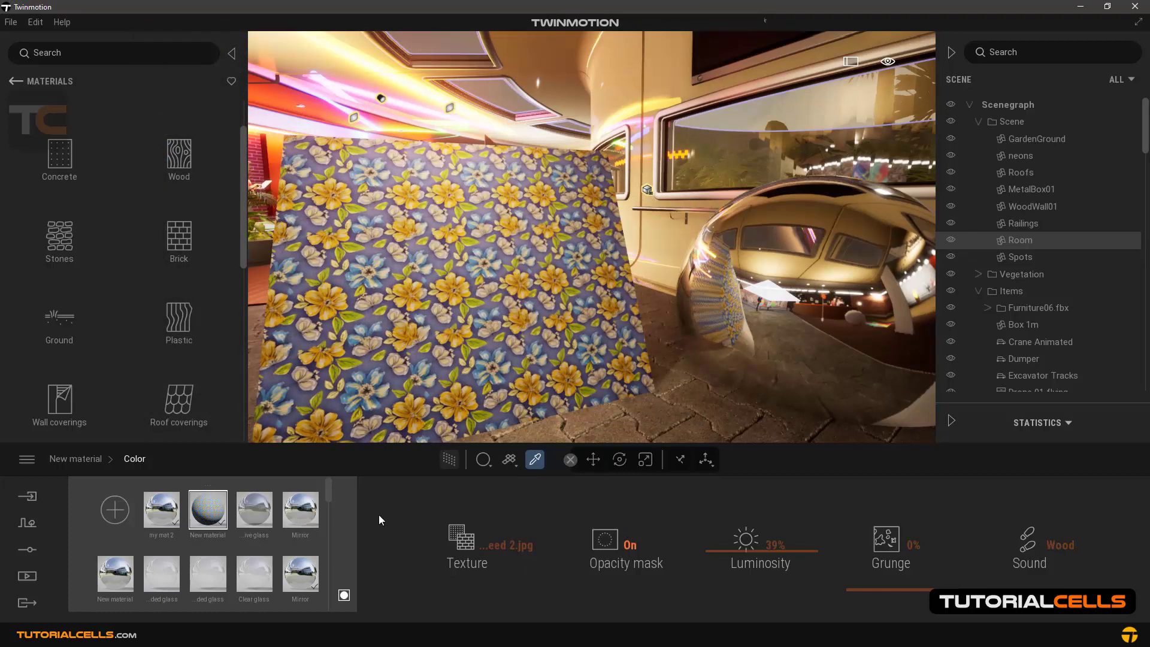
# Set the scale of the panel's material to 0.33 and test its texture rotation, leaving it at 0°.
pyautogui.click(96, 459)
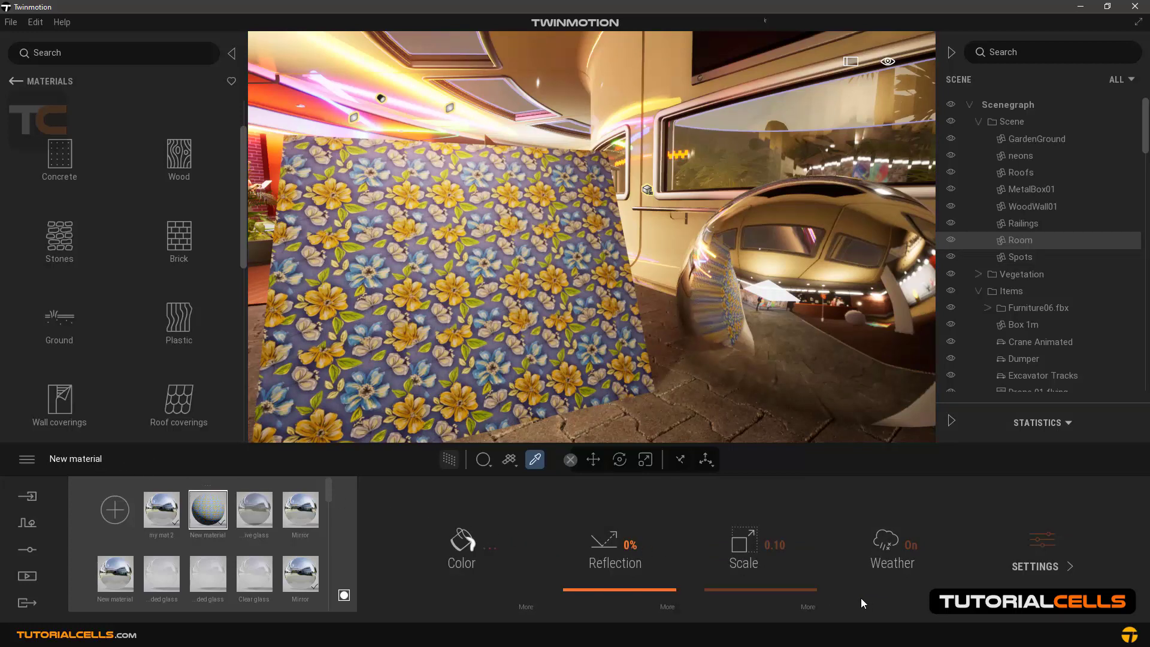
pyautogui.moveTo(760, 568)
pyautogui.mouseDown()
pyautogui.moveTo(776, 576)
pyautogui.moveTo(756, 586)
pyautogui.mouseUp()
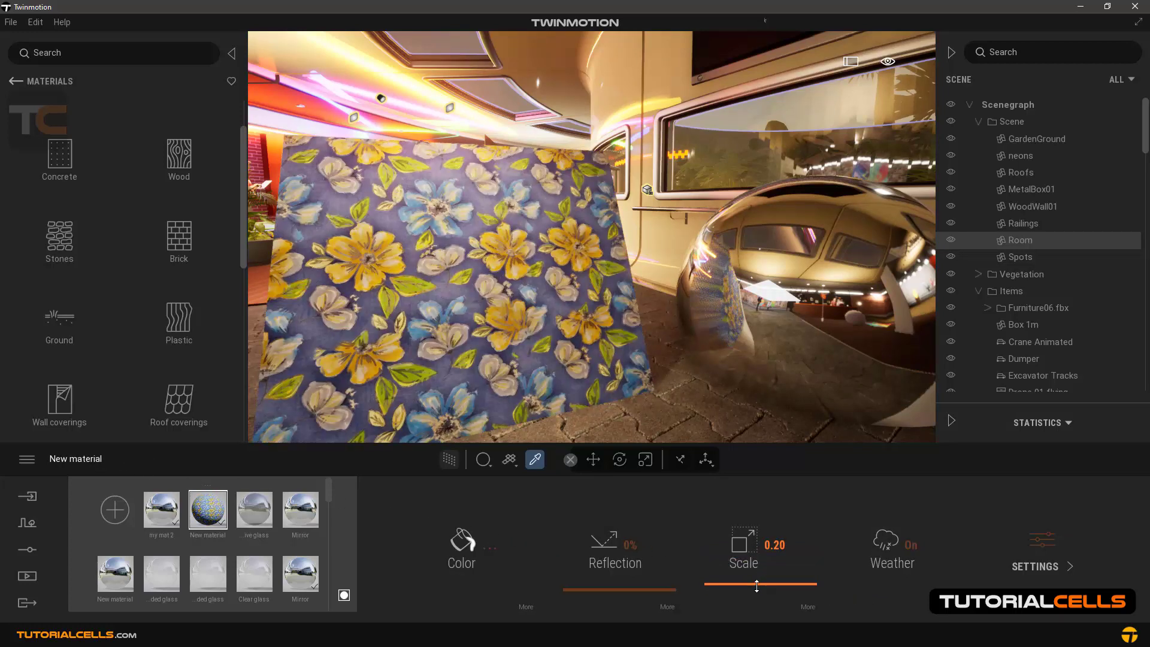
pyautogui.moveTo(776, 589); pyautogui.dragTo(796, 597)
pyautogui.click(806, 605)
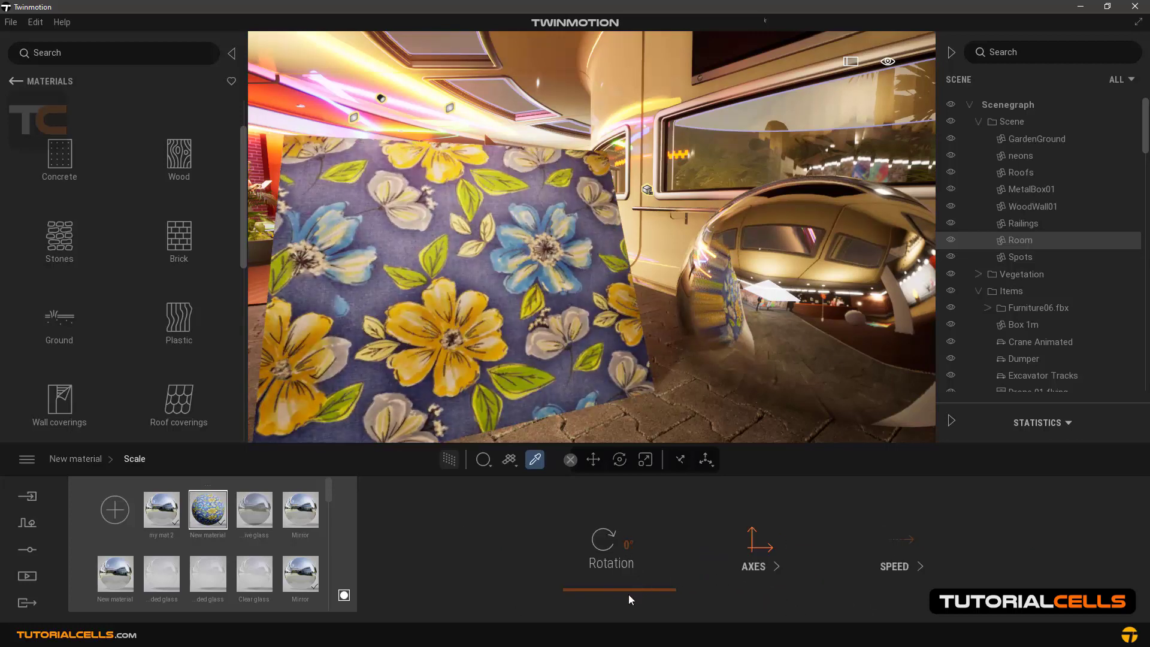
pyautogui.moveTo(628, 573); pyautogui.dragTo(630, 596)
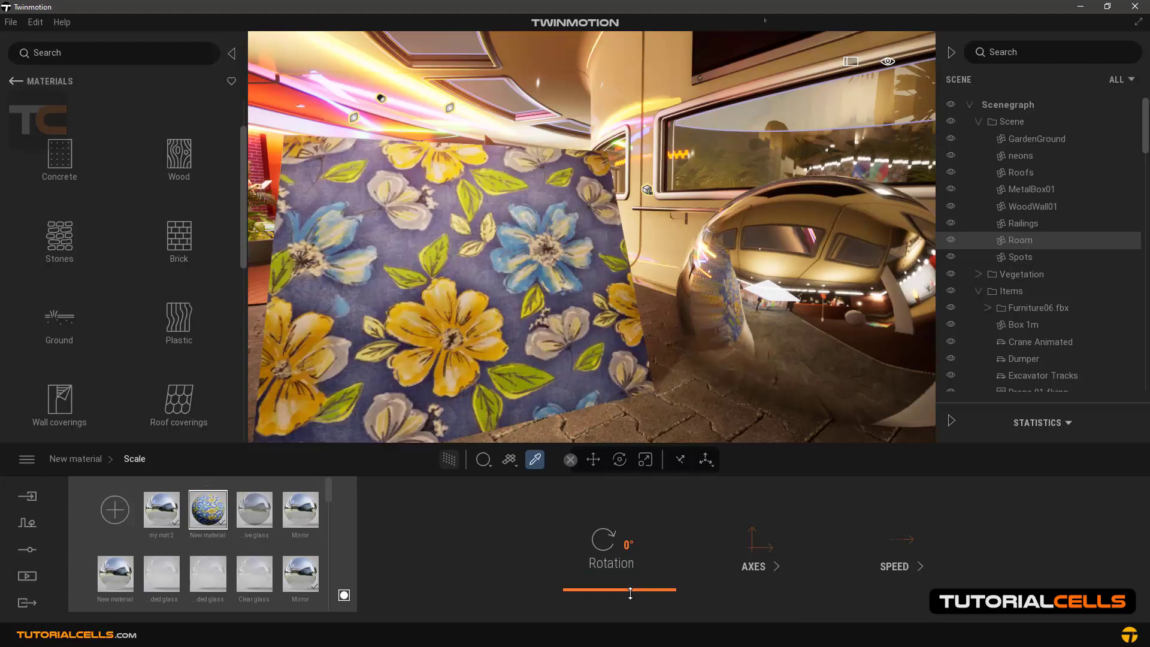
# Set the floral texture's Stretch on X to 1.02, Move X to -0.21 and Move Y to -1.53.
pyautogui.click(745, 564)
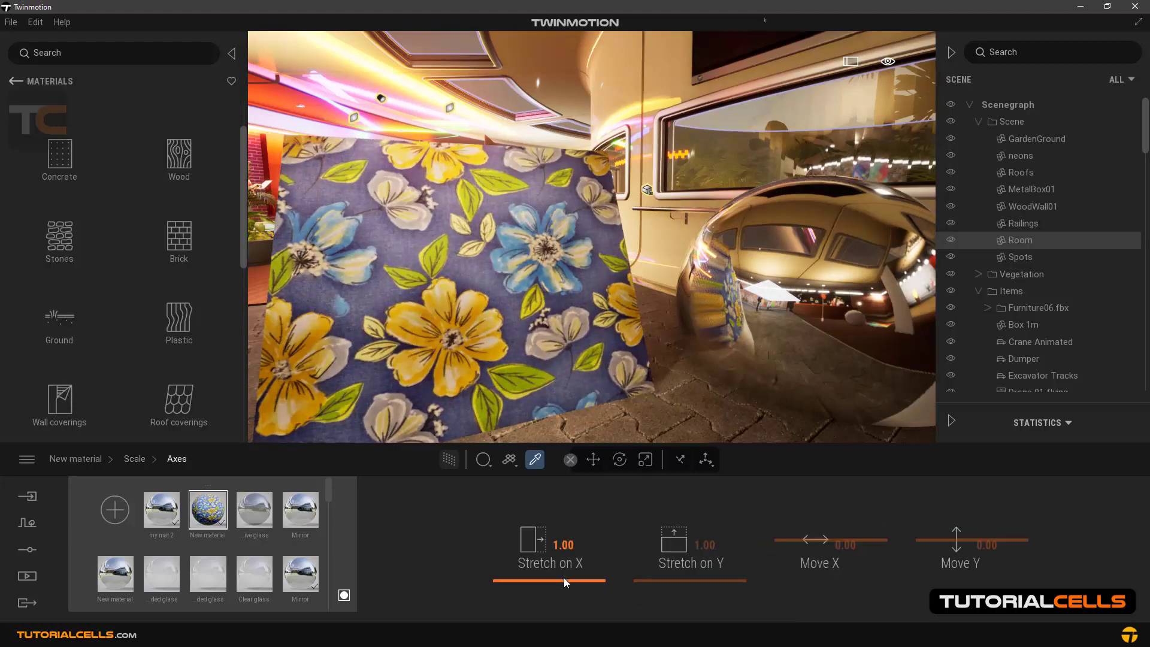
pyautogui.moveTo(564, 582)
pyautogui.mouseDown()
pyautogui.moveTo(567, 596)
pyautogui.moveTo(569, 579)
pyautogui.mouseUp()
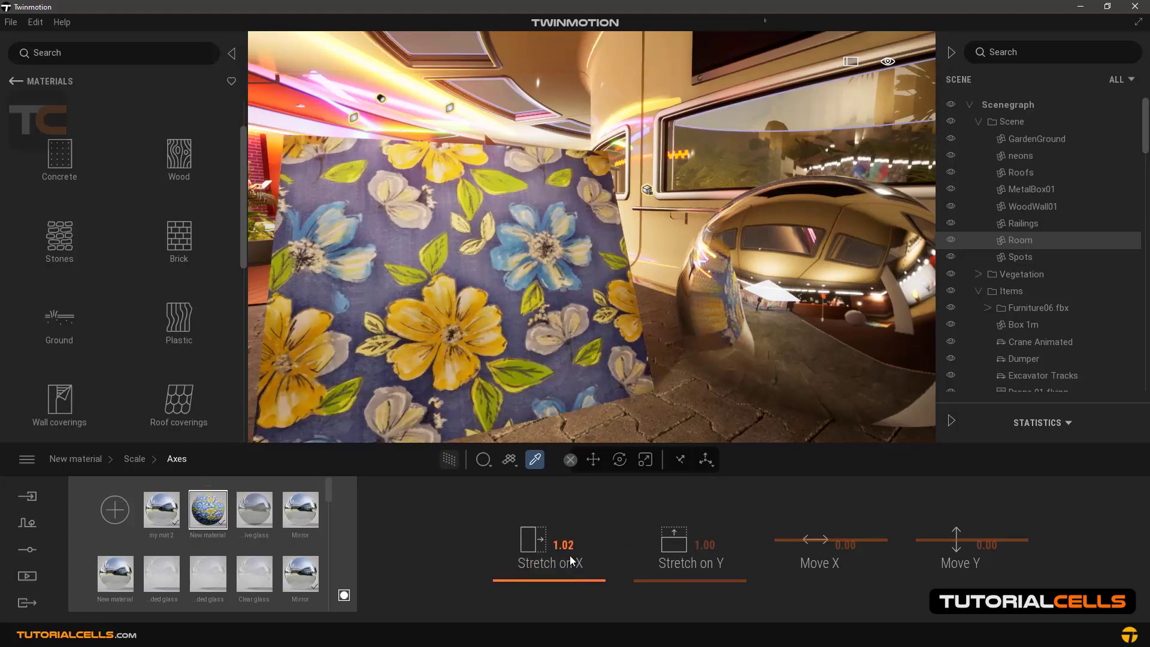
pyautogui.moveTo(650, 570); pyautogui.dragTo(651, 570)
pyautogui.moveTo(786, 539)
pyautogui.mouseDown()
pyautogui.moveTo(787, 528)
pyautogui.moveTo(788, 542)
pyautogui.mouseUp()
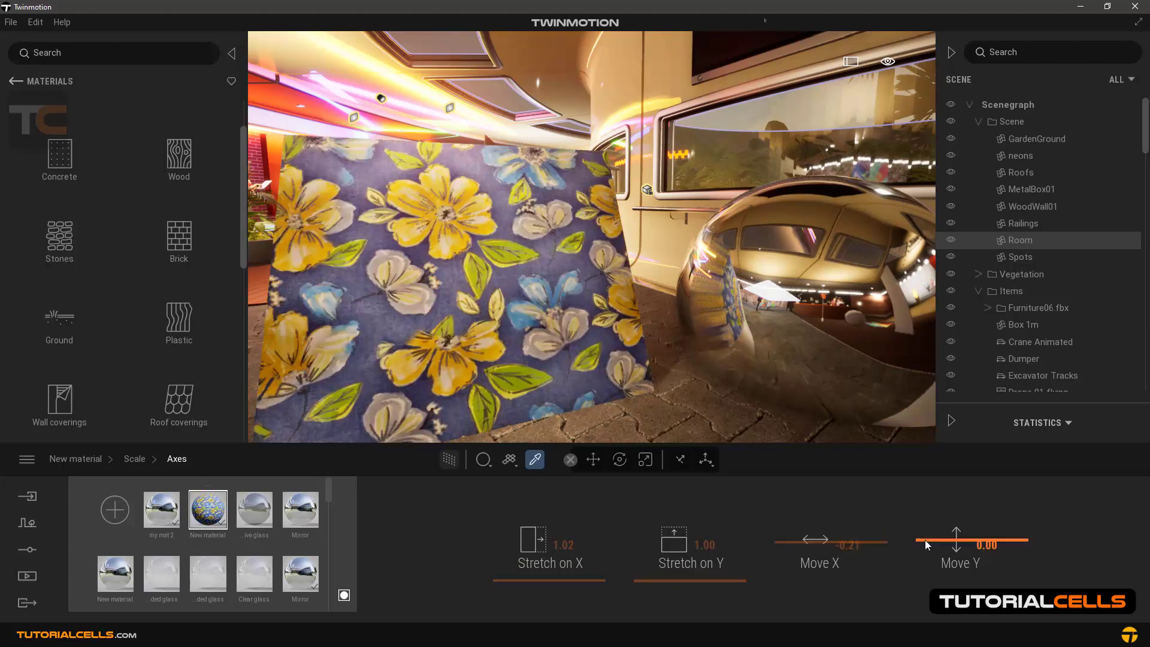
pyautogui.moveTo(926, 545); pyautogui.dragTo(925, 552)
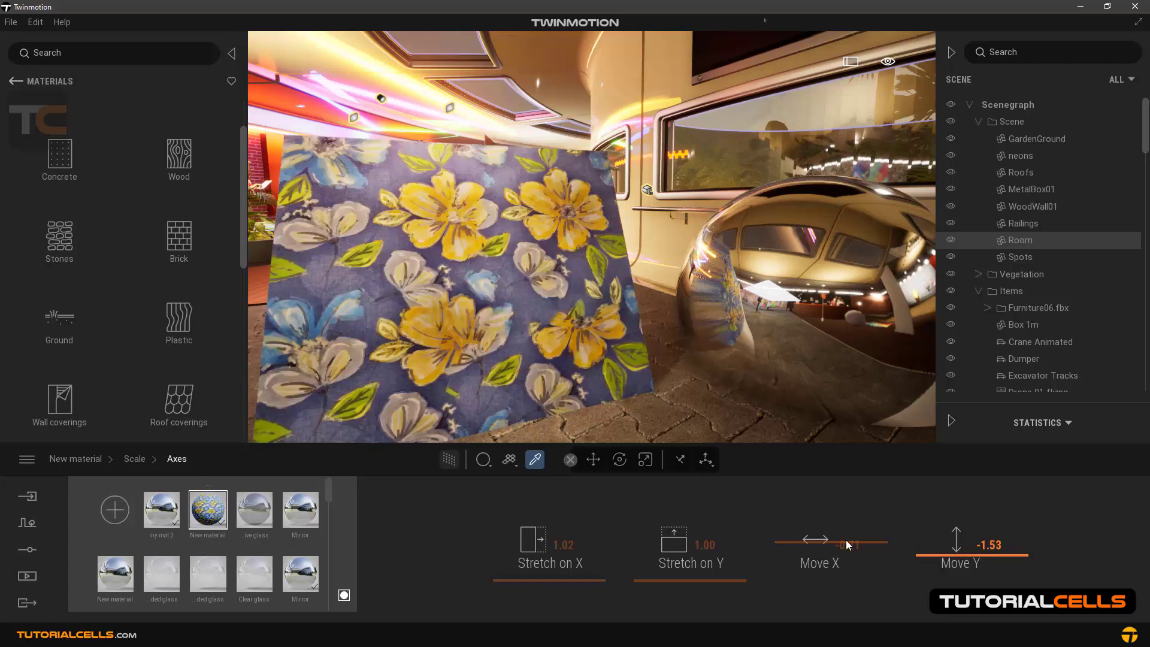
# Test the texture's movement with Speed X 0.57 and Speed Y 0.09, resetting each to 0.00, and return to the material's general settings.
pyautogui.click(142, 459)
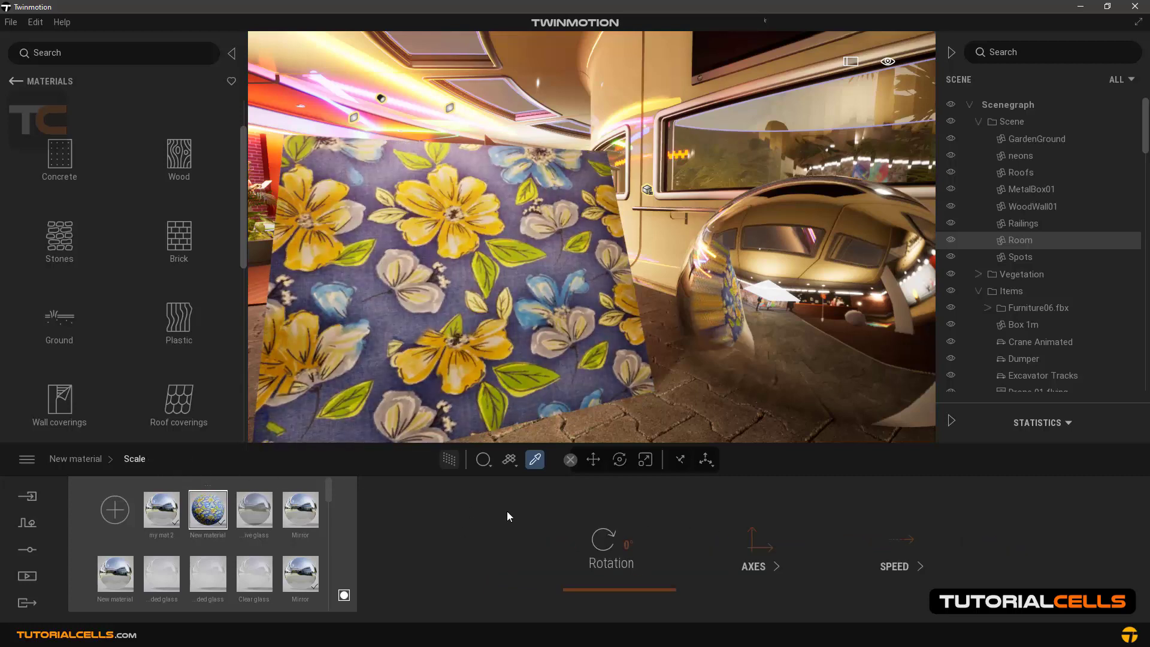
pyautogui.click(905, 545)
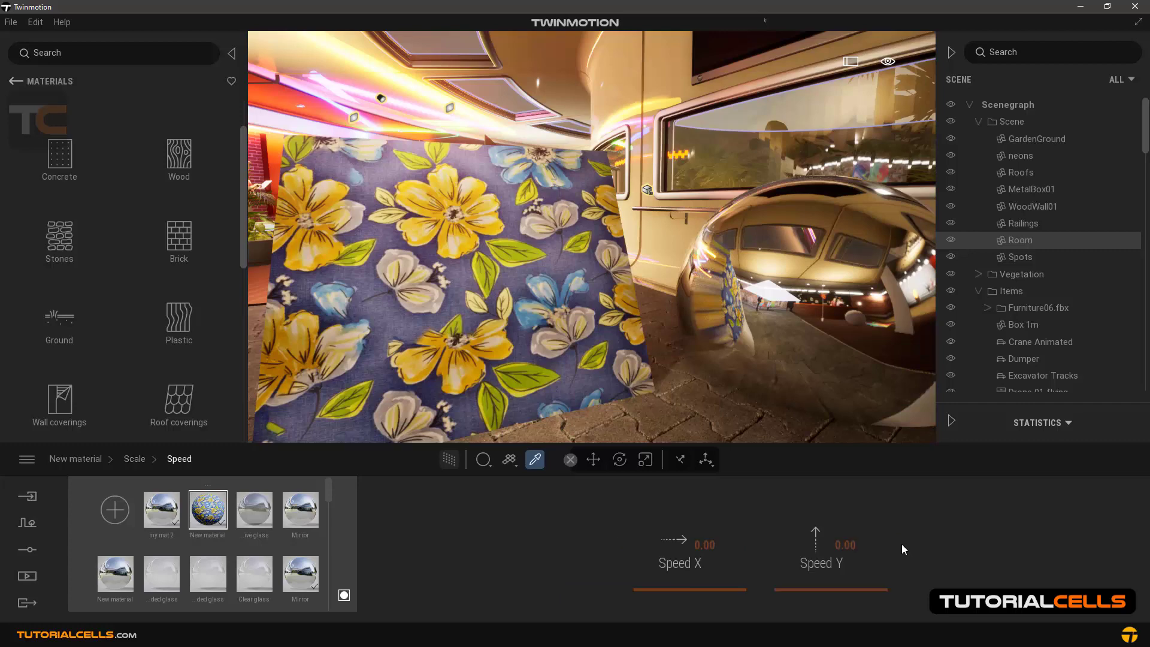
pyautogui.click(700, 587)
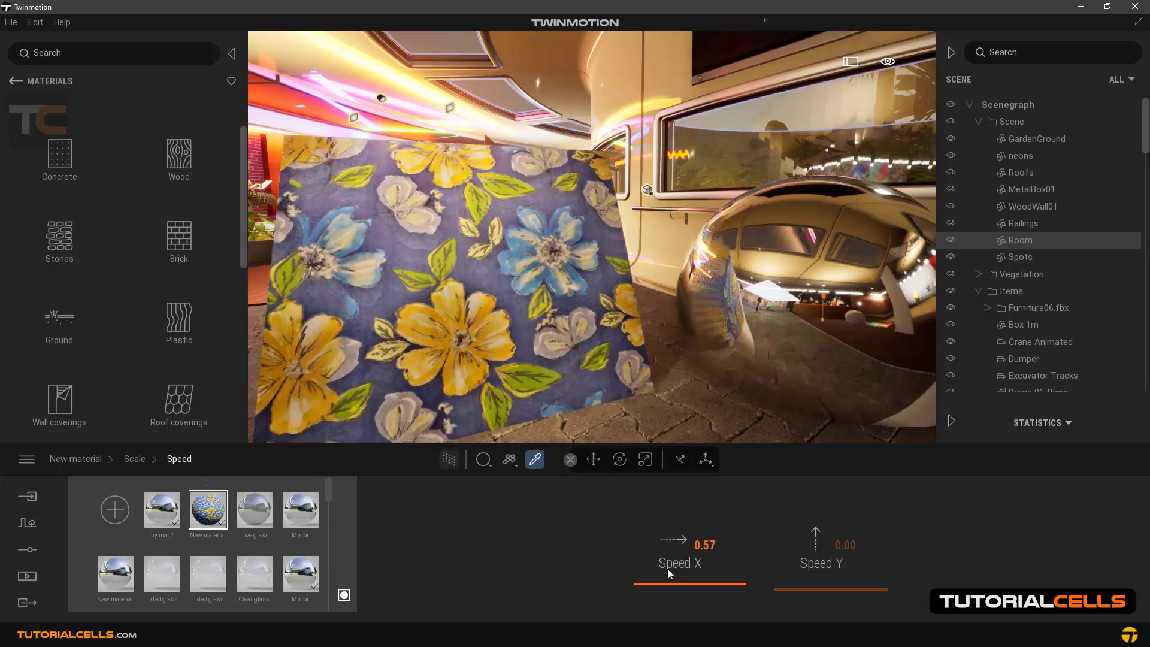
pyautogui.moveTo(663, 583); pyautogui.dragTo(665, 599)
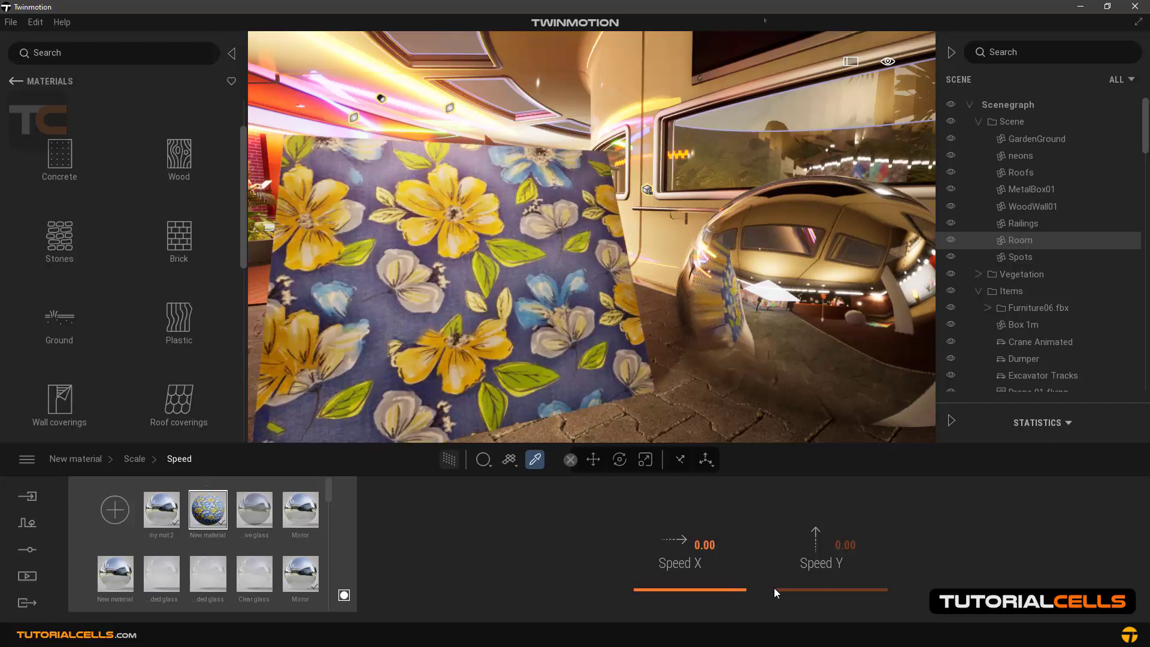
pyautogui.moveTo(780, 588); pyautogui.dragTo(780, 585)
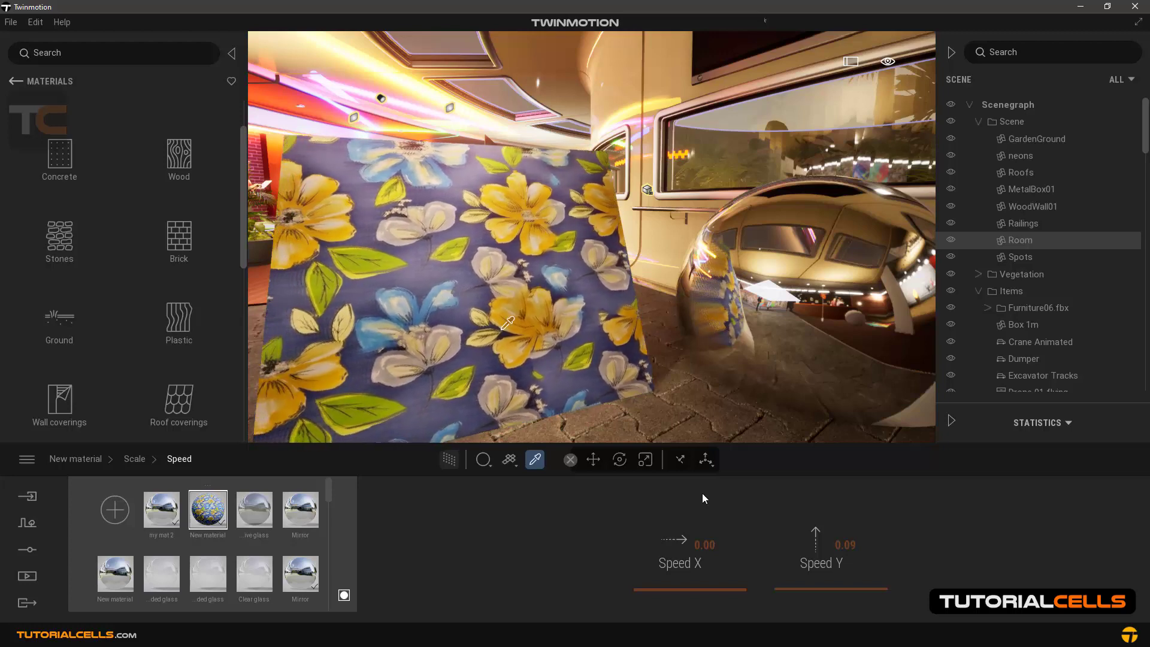
pyautogui.click(776, 590)
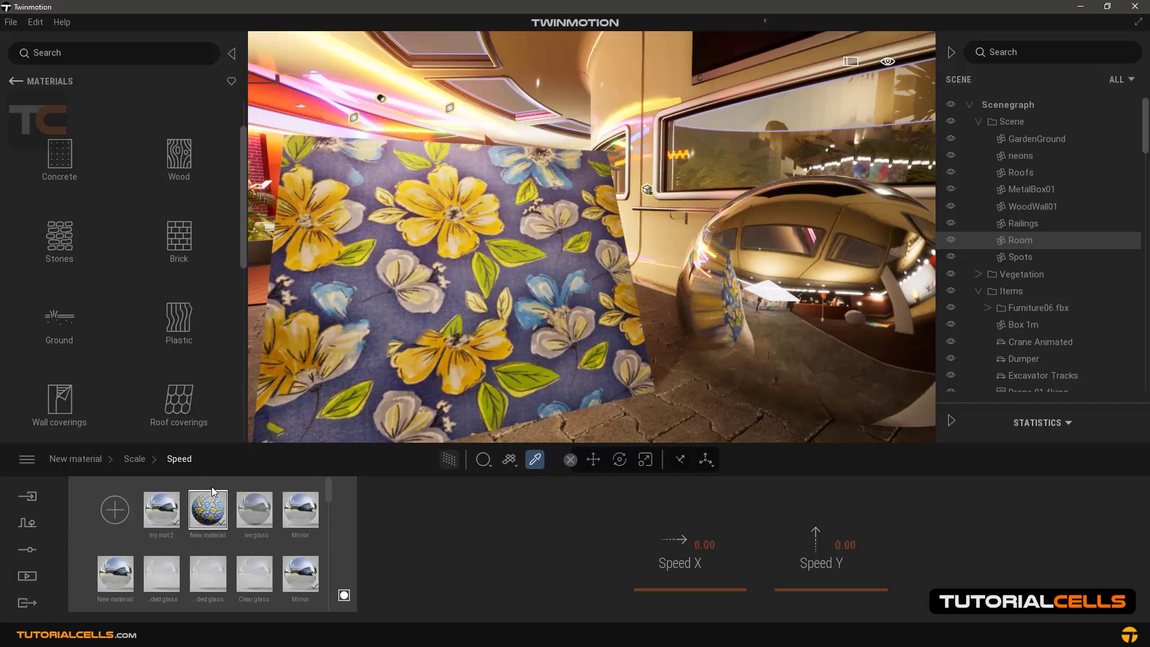
pyautogui.click(144, 457)
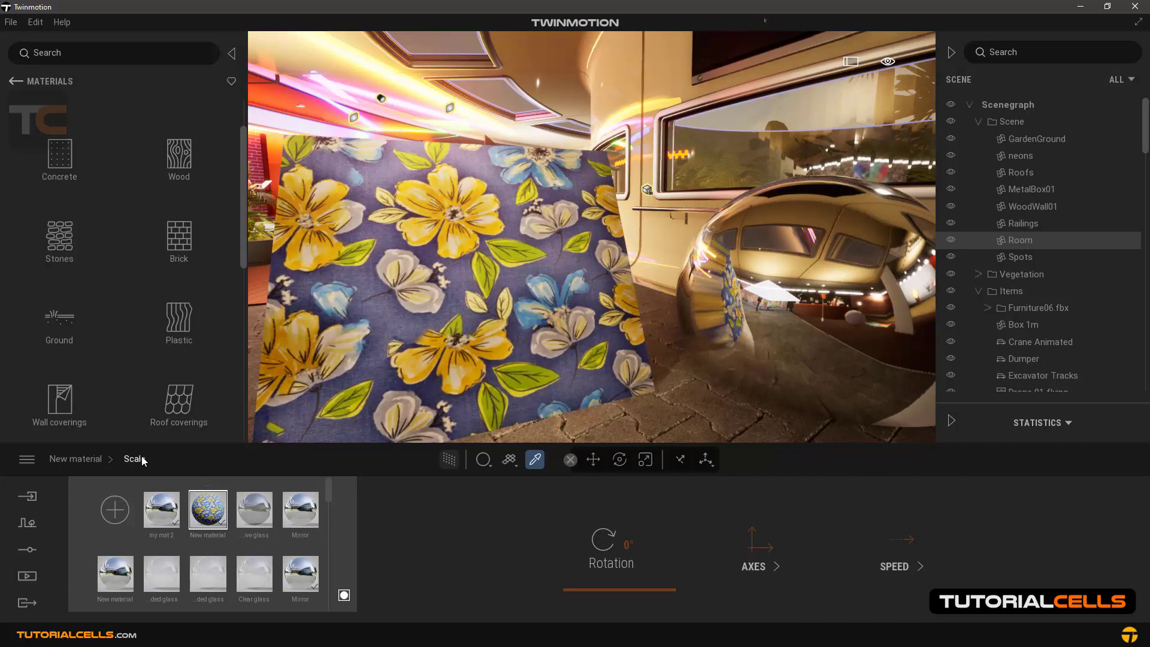
pyautogui.click(91, 458)
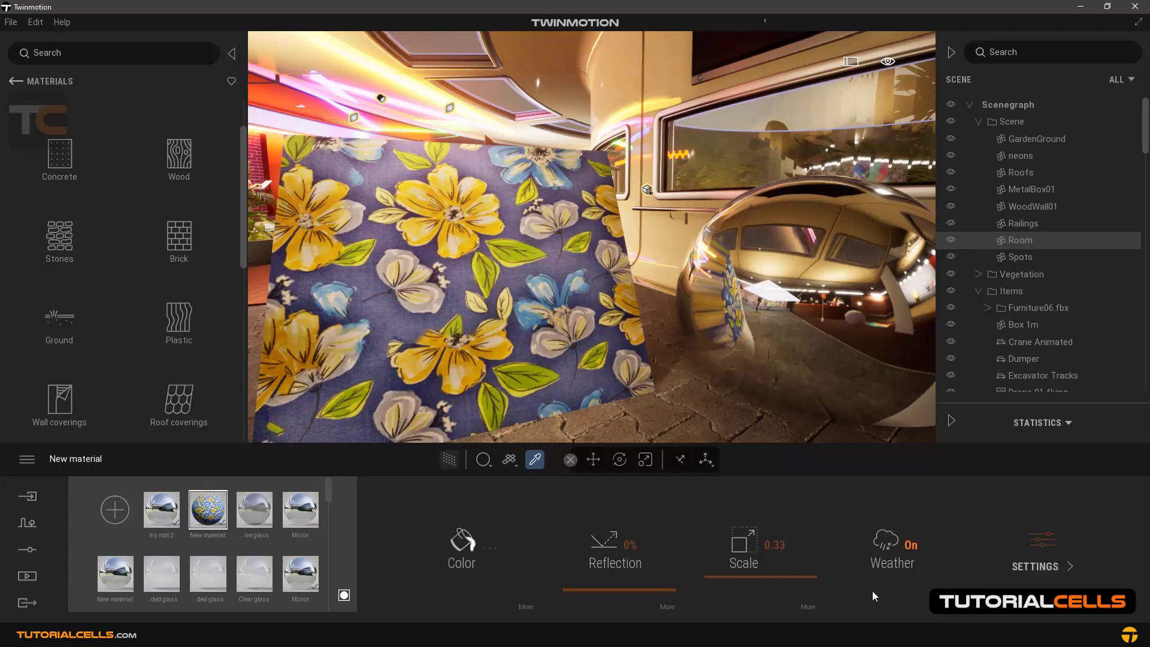
# Reset the panel material's color texture to its default.
pyautogui.click(524, 607)
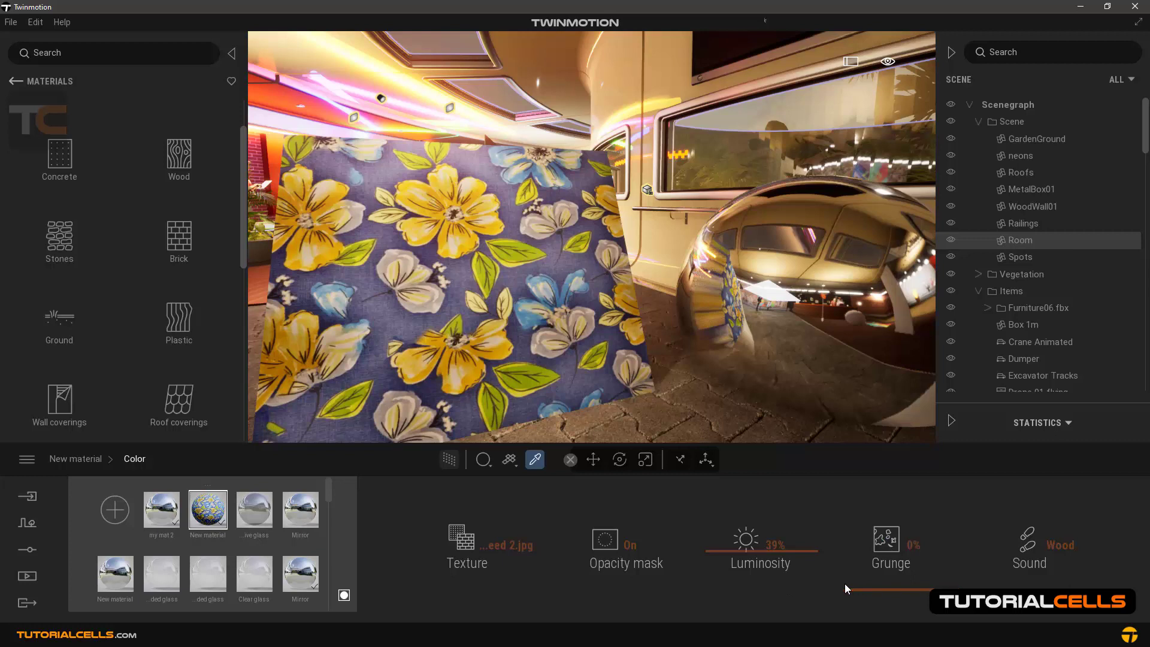
pyautogui.moveTo(522, 547)
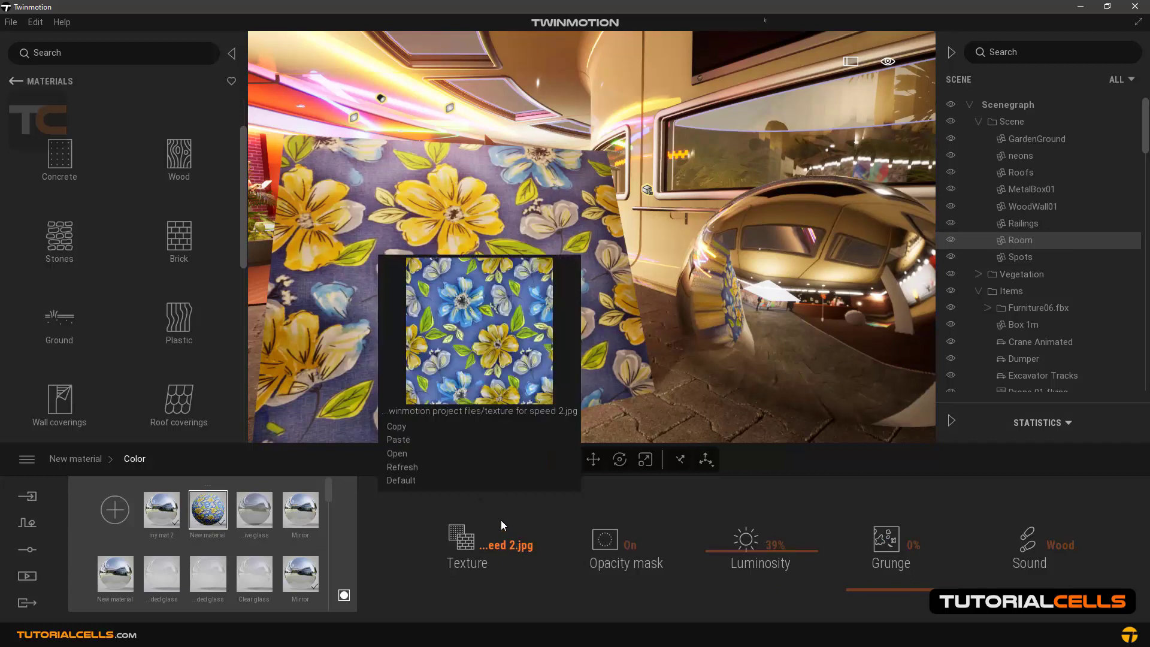
pyautogui.click(401, 480)
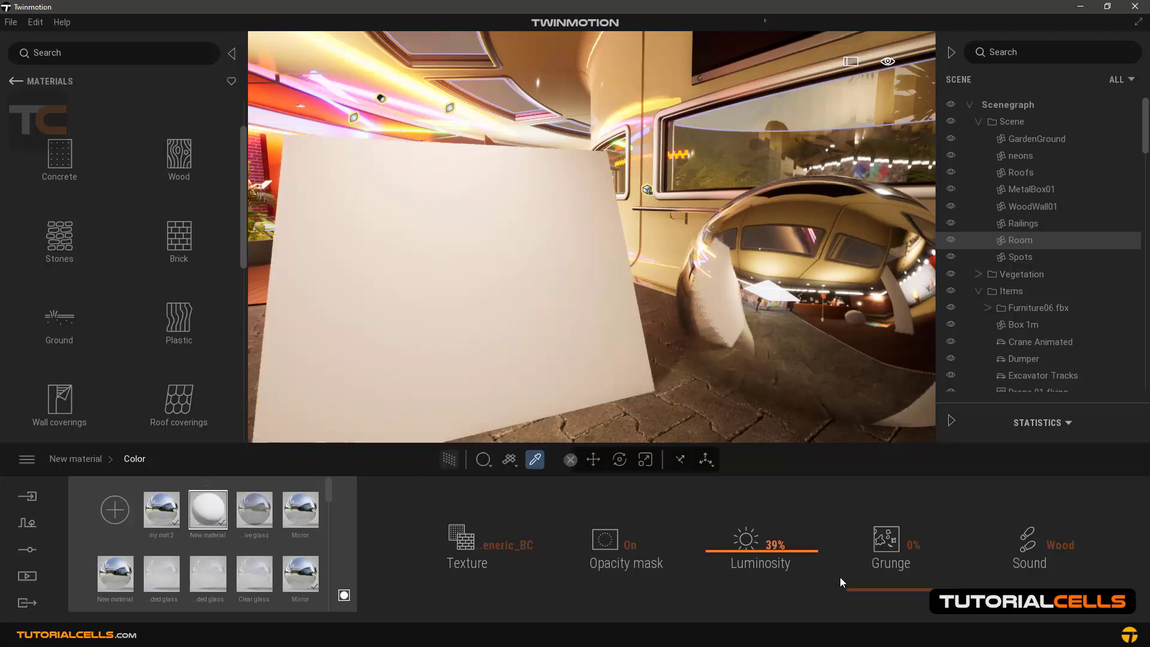
# Test the panel material's Grunge at 100%, set it back to 0% and return to the general settings.
pyautogui.moveTo(855, 593); pyautogui.dragTo(958, 590)
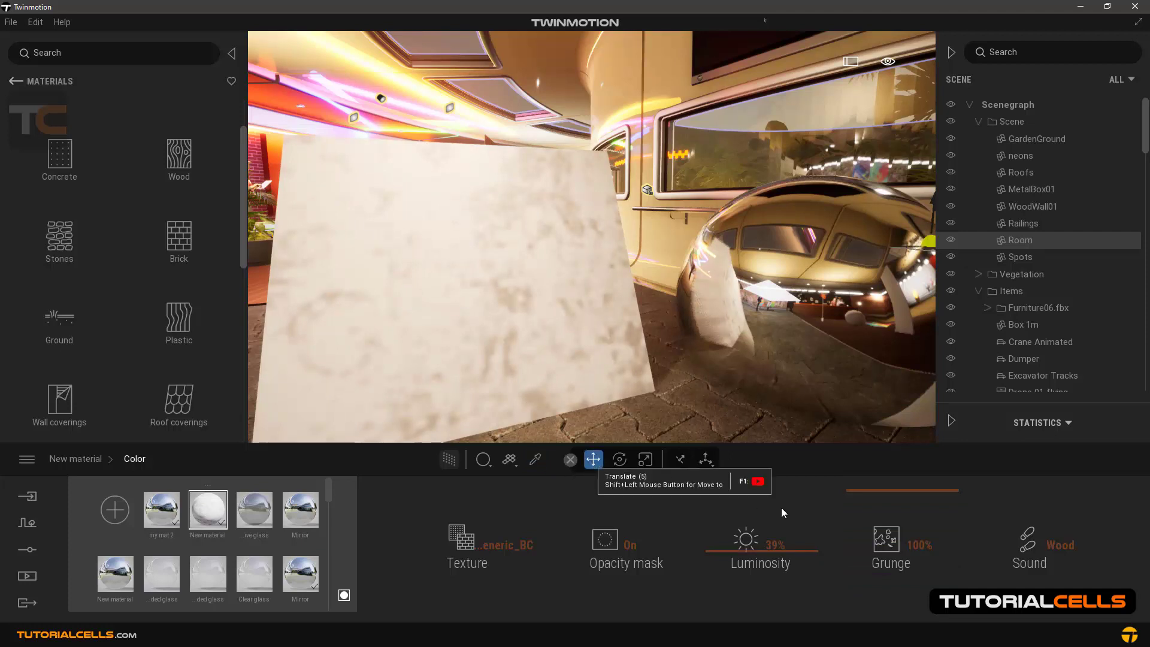
pyautogui.moveTo(856, 500); pyautogui.dragTo(535, 355)
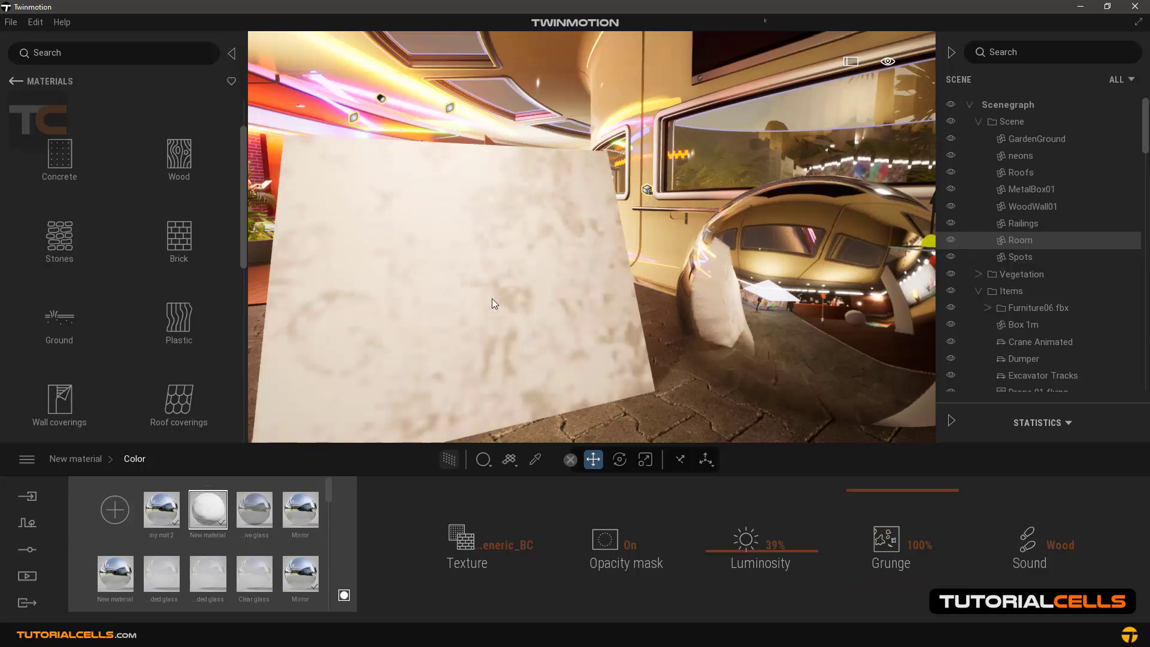
pyautogui.moveTo(867, 491); pyautogui.dragTo(548, 583)
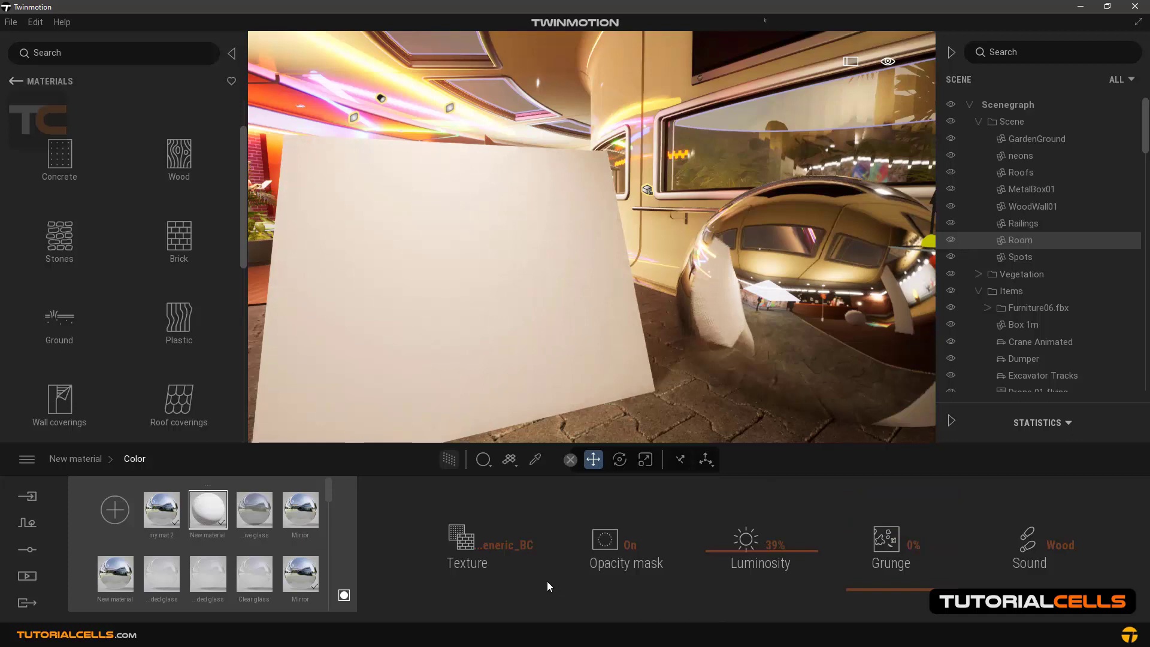
pyautogui.click(91, 460)
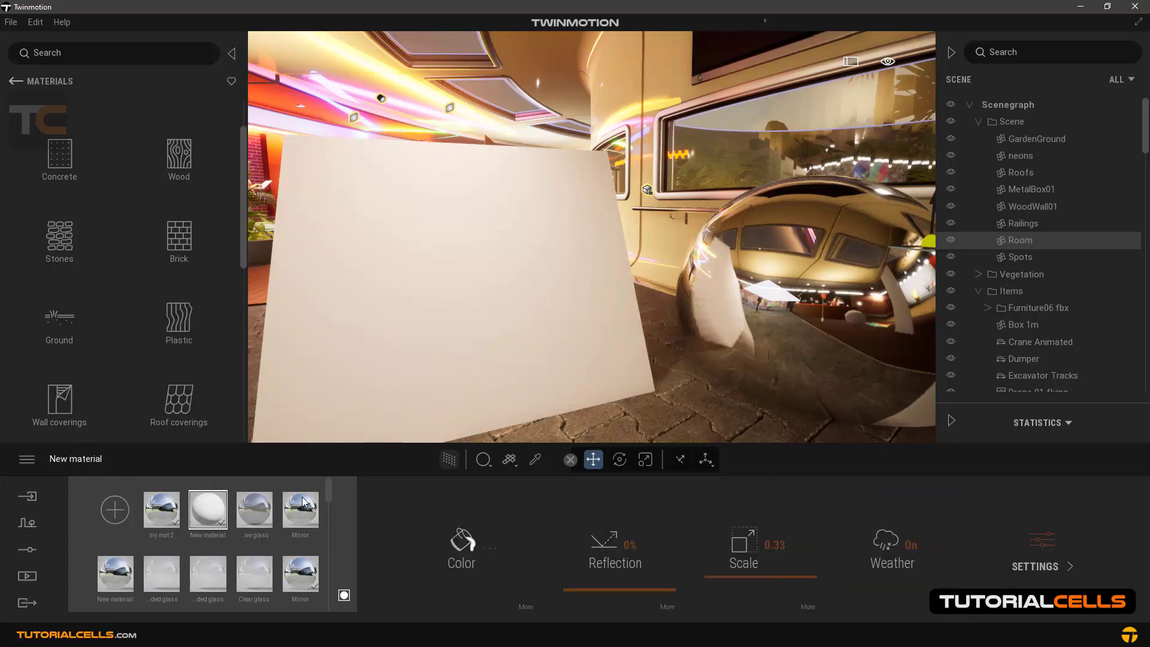